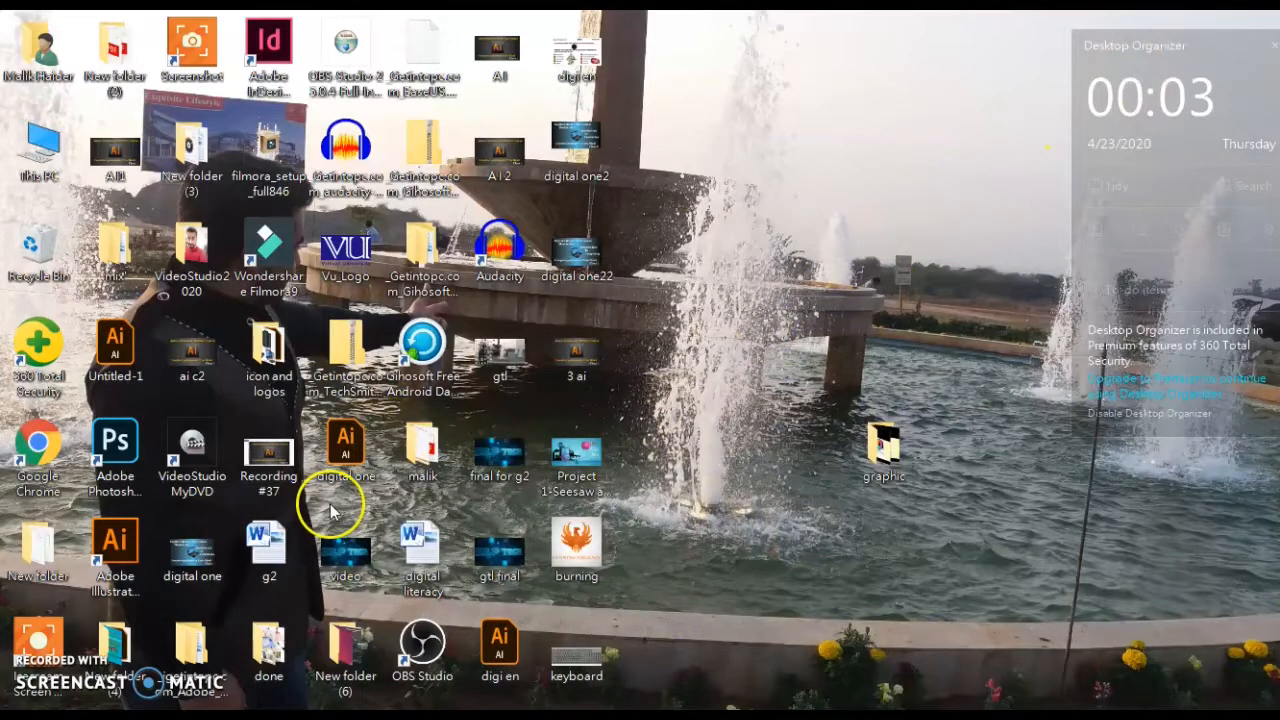
# - Launch Adobe Illustrator and create a new document from the recent A4 preset, 595.28 x 841.89 pt
pyautogui.doubleClick(115, 537)
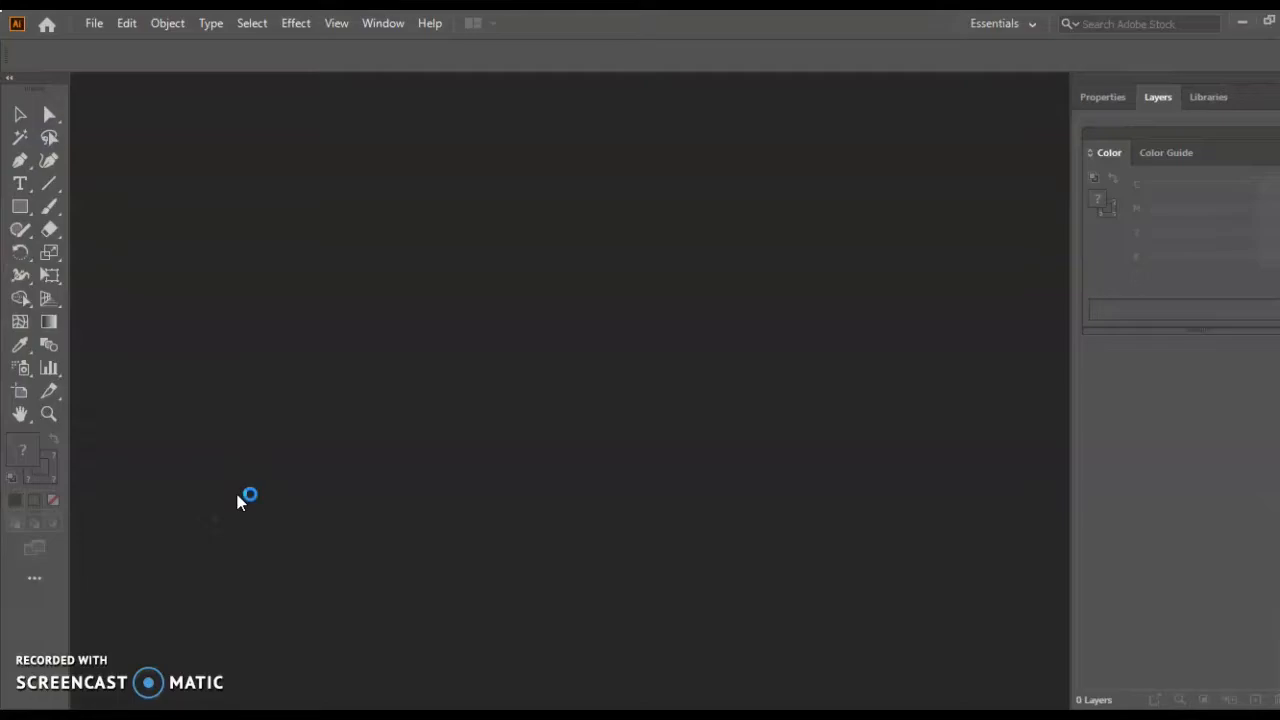
pyautogui.hotkey('ctrl', 'n')
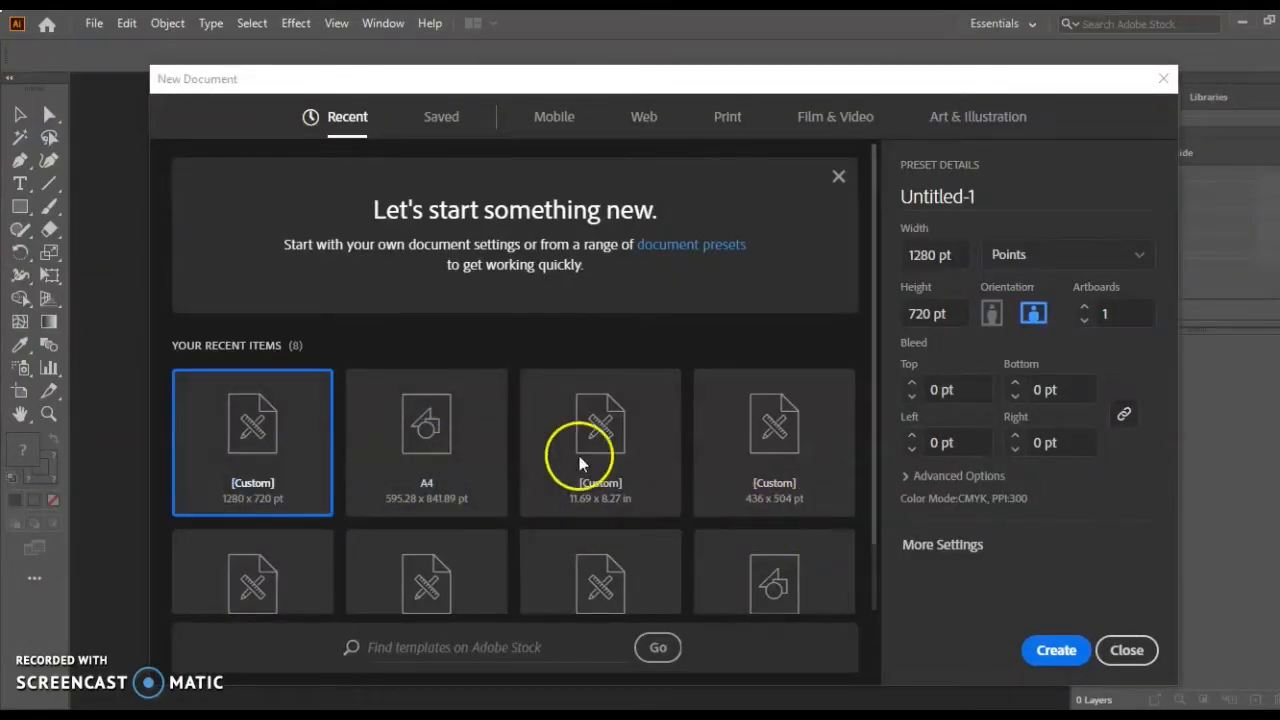
pyautogui.click(484, 442)
pyautogui.click(1056, 650)
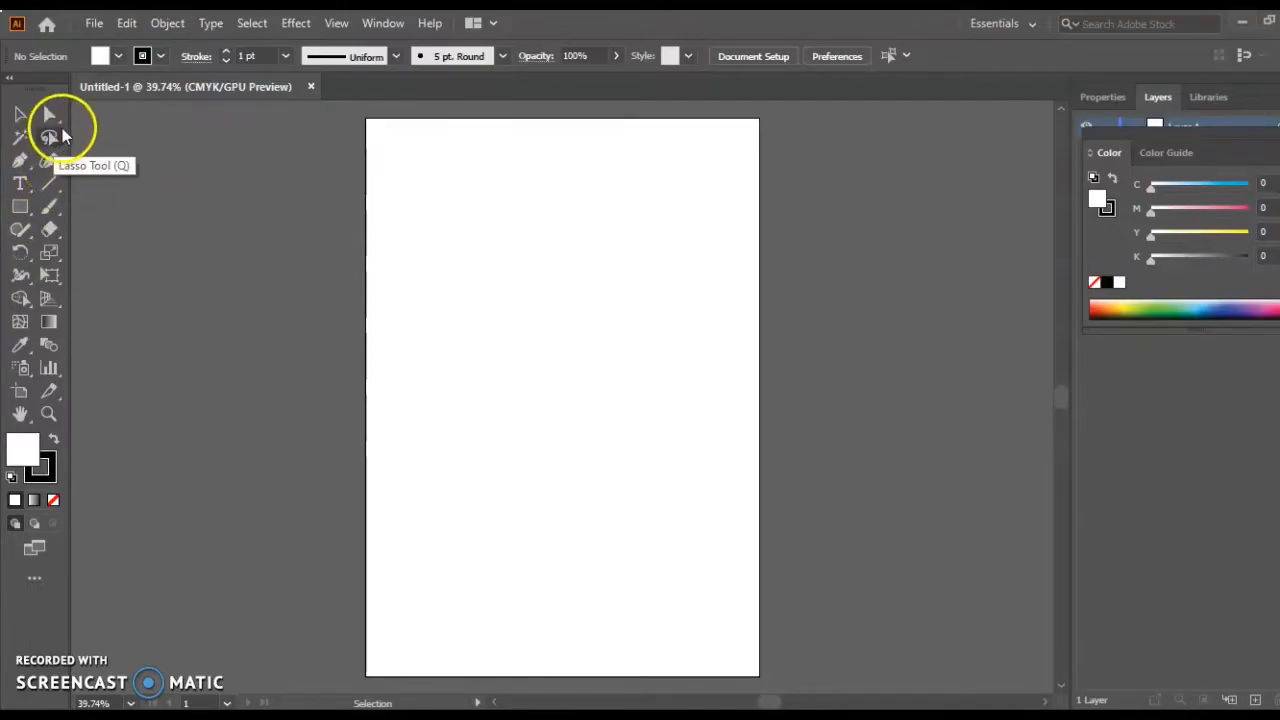
# - Draw a wide rectangle about 409 by 186 pt across the artboard's middle and a square about 213 pt wide below it
pyautogui.click(22, 208)
pyautogui.moveTo(28, 215); pyautogui.dragTo(104, 210)
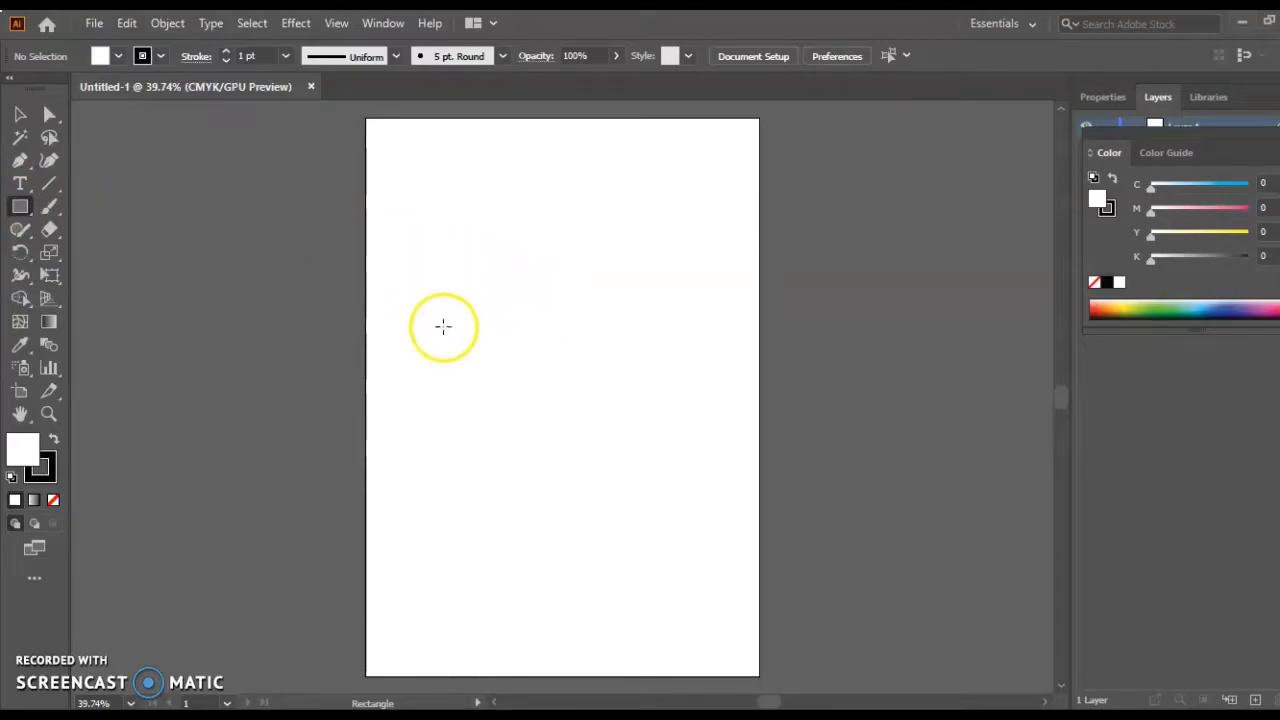
pyautogui.moveTo(475, 280); pyautogui.dragTo(746, 401)
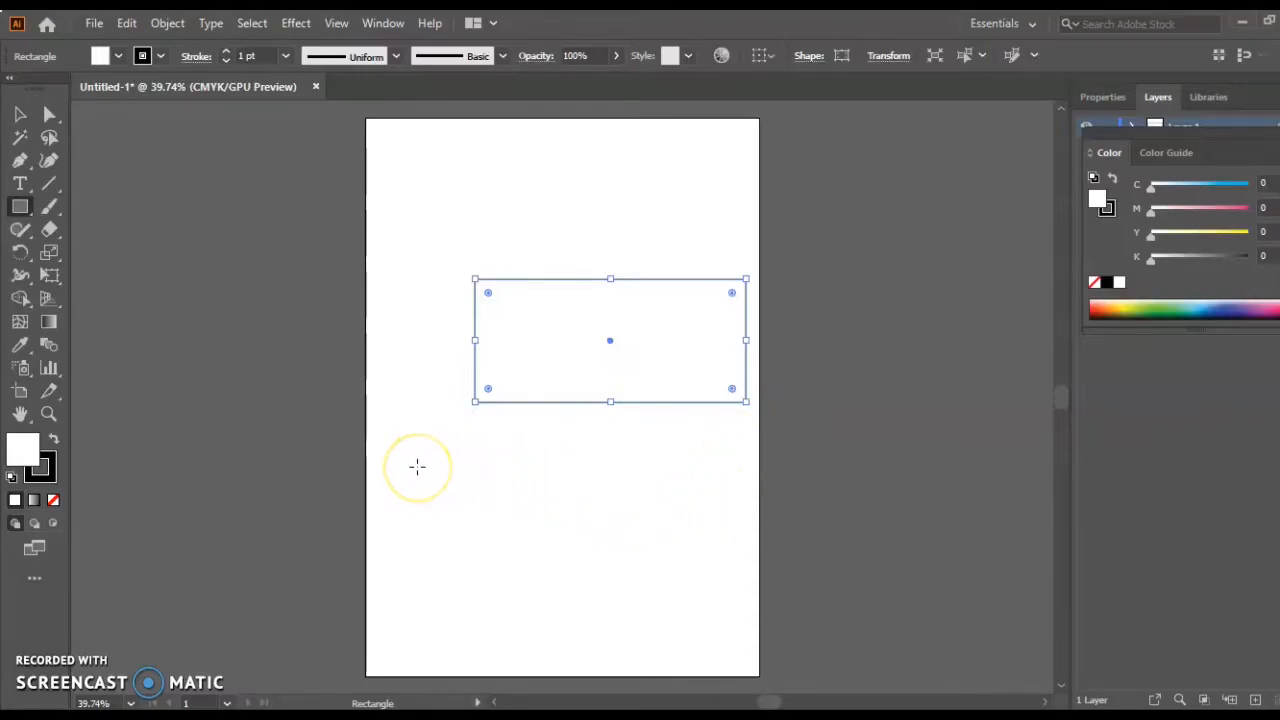
pyautogui.moveTo(417, 466); pyautogui.dragTo(558, 533)
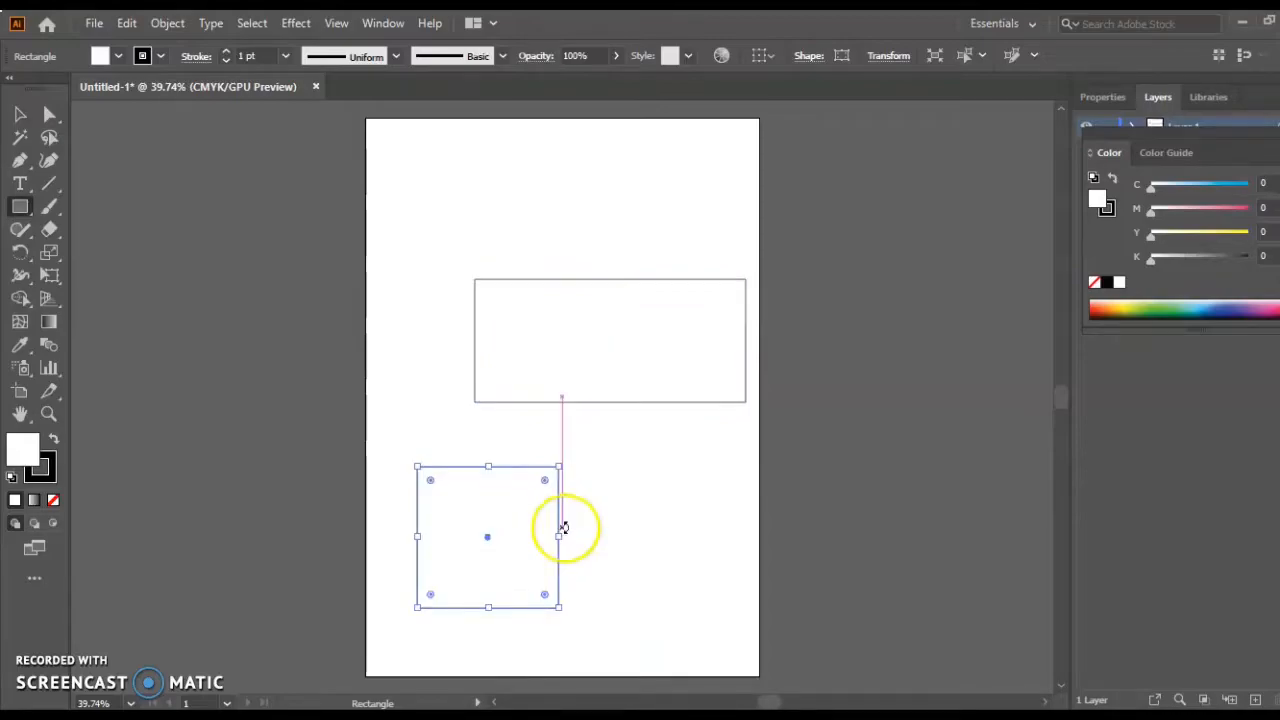
# - Create a rectangle with exact dimensions of 4 pt width and 4 pt height inside the lower square
pyautogui.click(519, 536)
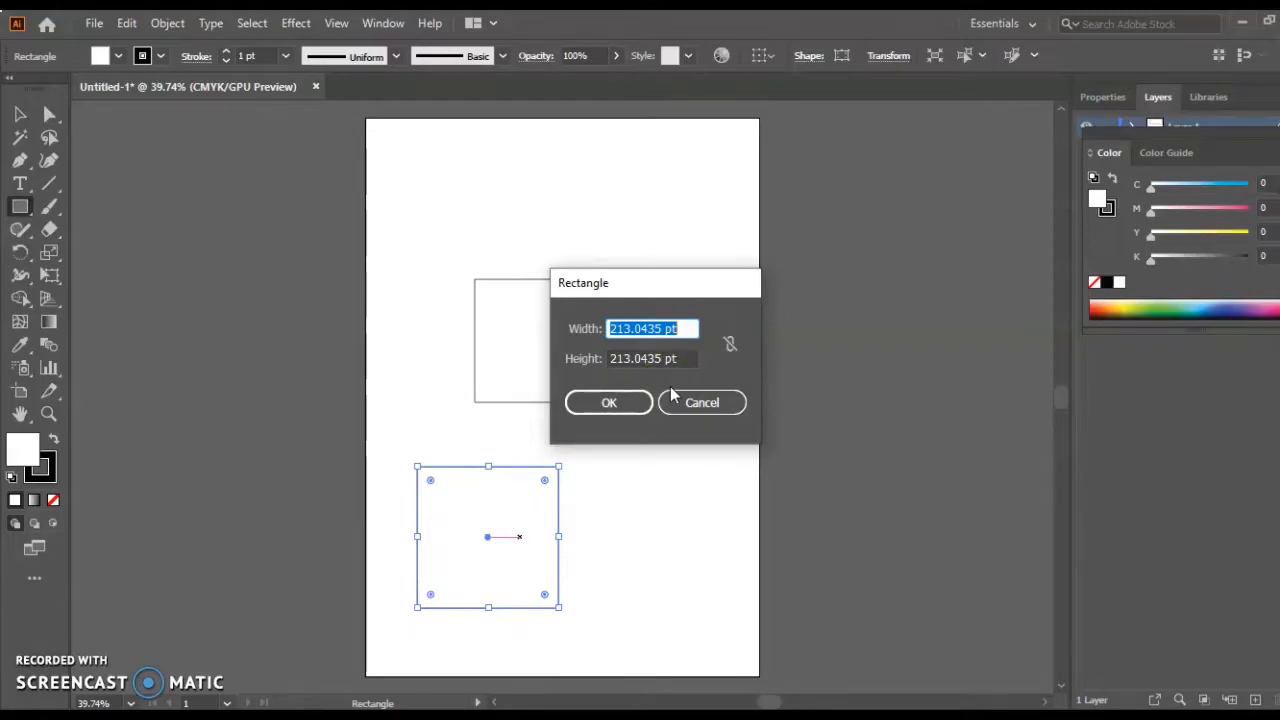
pyautogui.press('BackSpace')
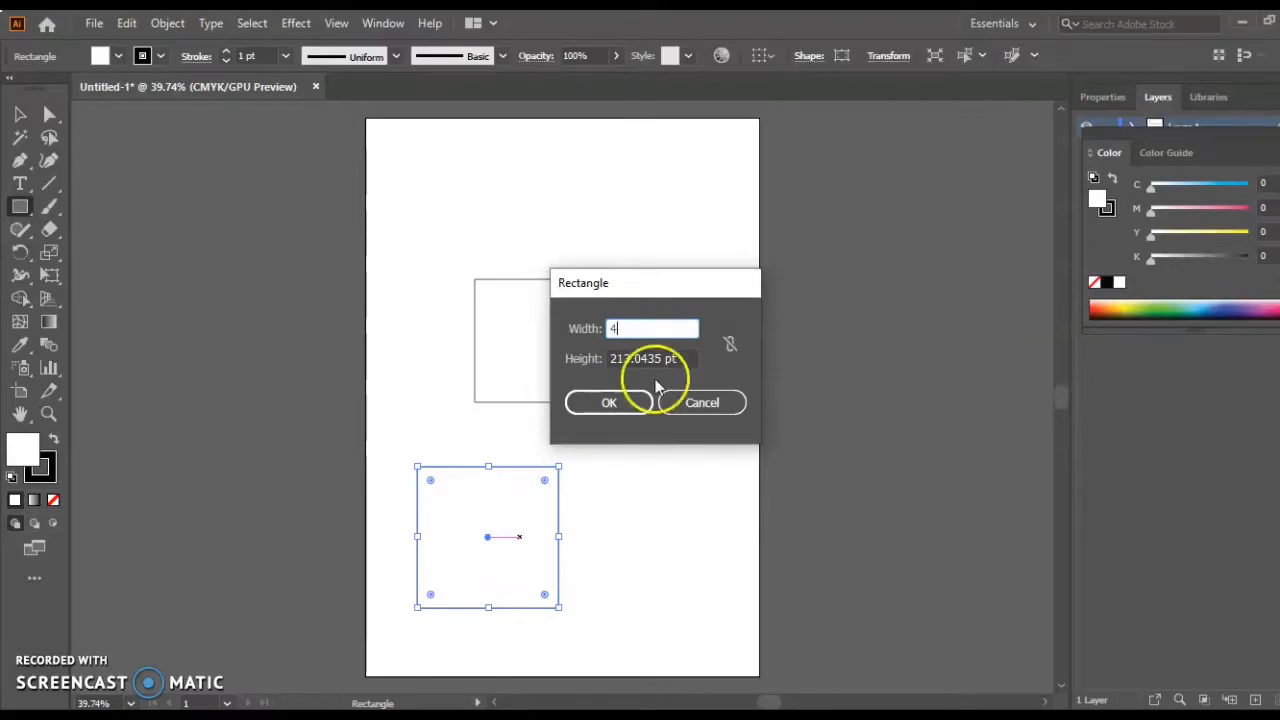
pyautogui.click(665, 362)
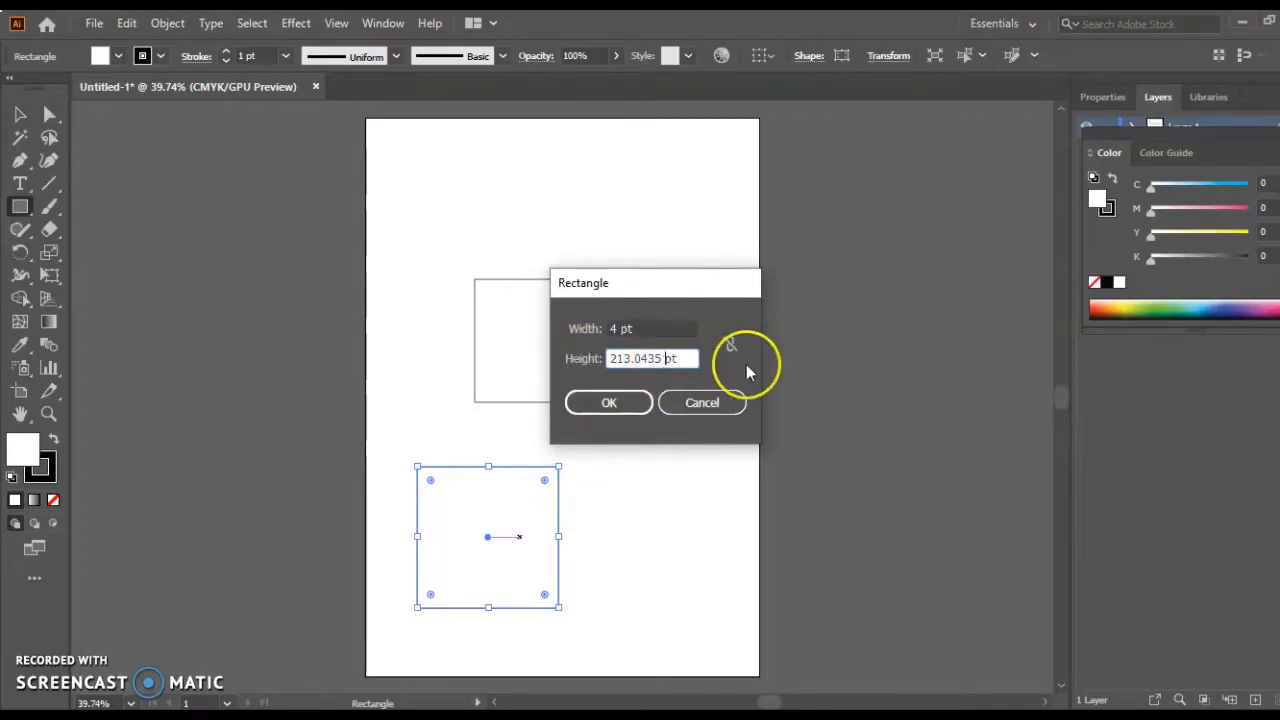
pyautogui.press('BackSpace')
pyautogui.press('BackSpace')
pyautogui.press('BackSpace')
pyautogui.press('BackSpace')
pyautogui.press('BackSpace')
pyautogui.press('BackSpace')
pyautogui.press('BackSpace')
pyautogui.press('BackSpace')
pyautogui.press('BackSpace')
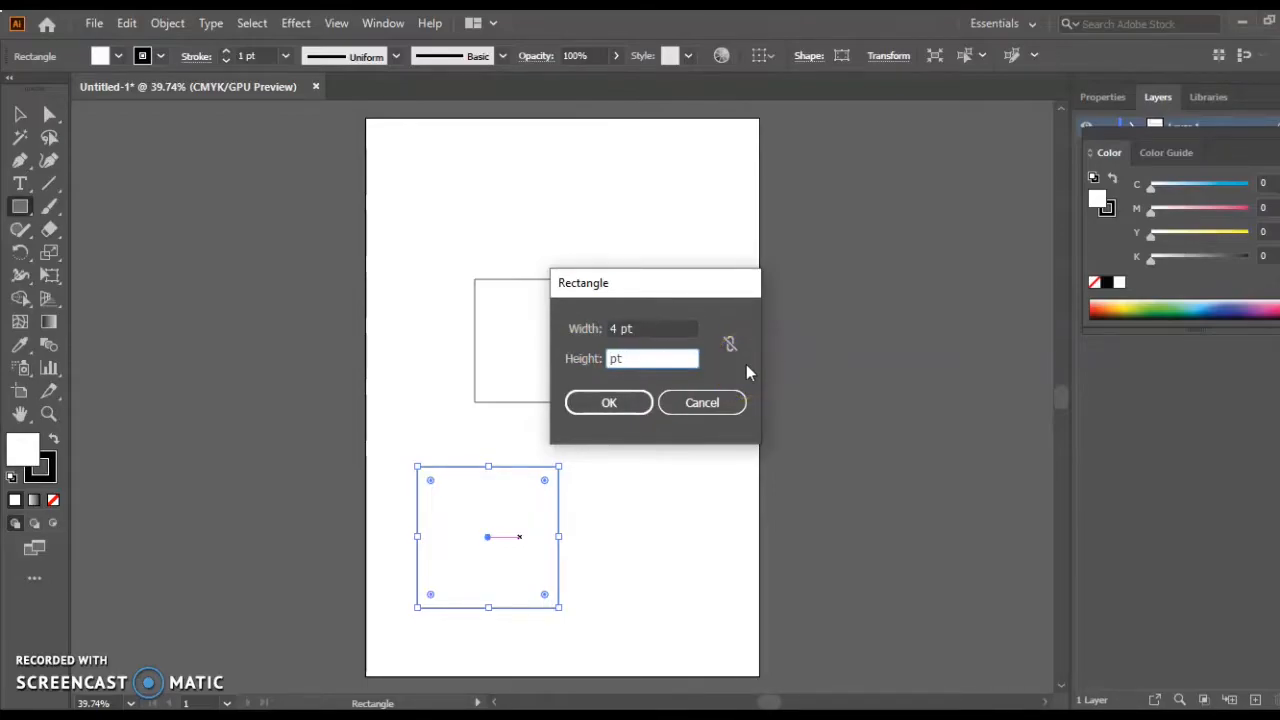
pyautogui.write('4')
pyautogui.press('Return')
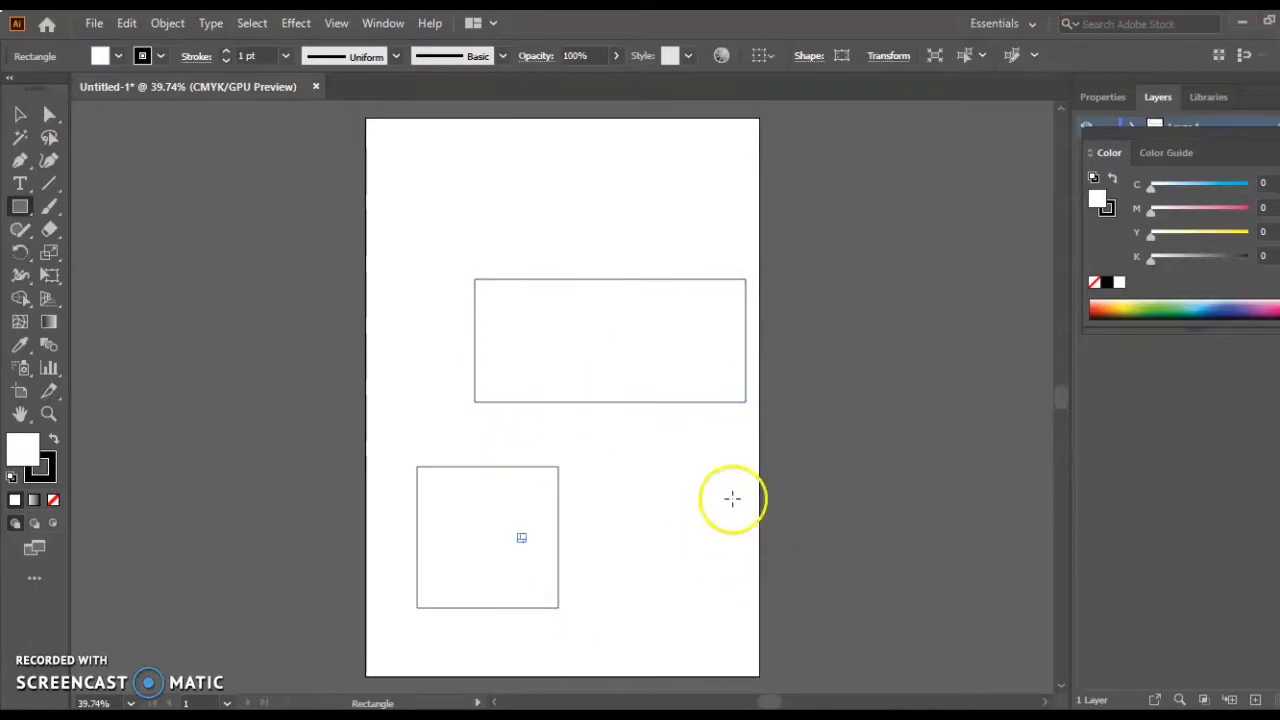
pyautogui.click(571, 316)
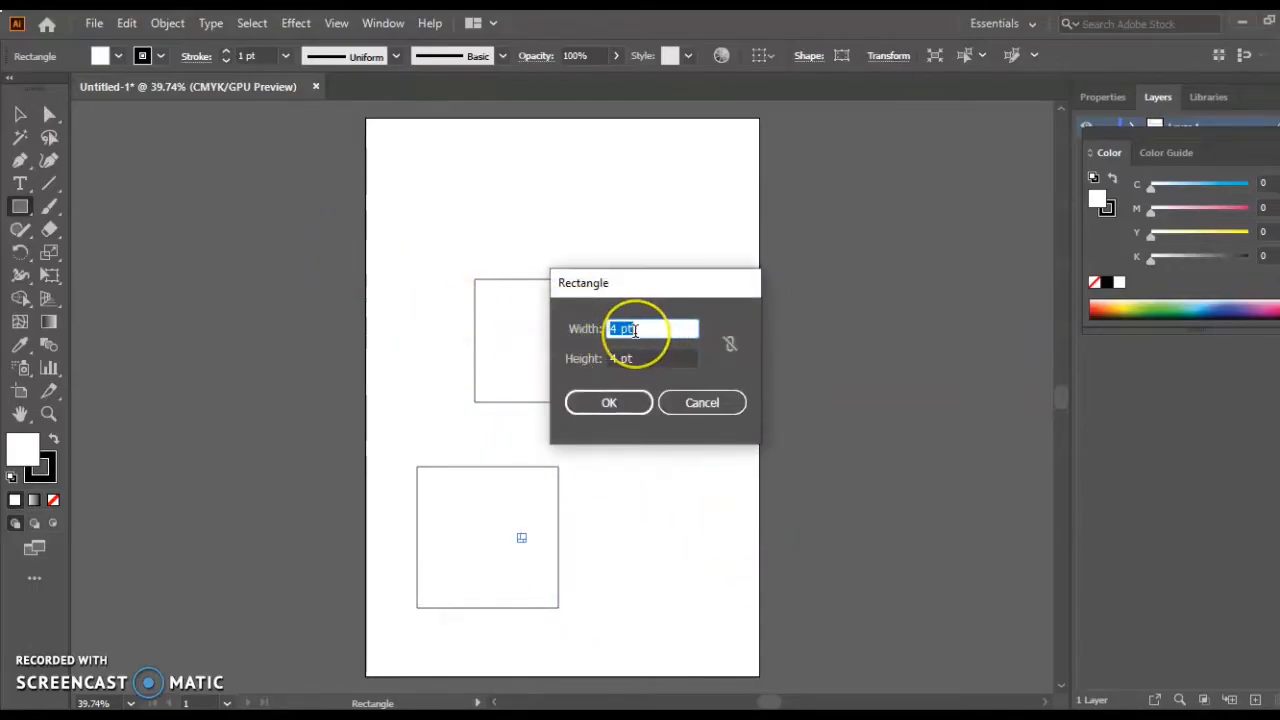
pyautogui.click(686, 402)
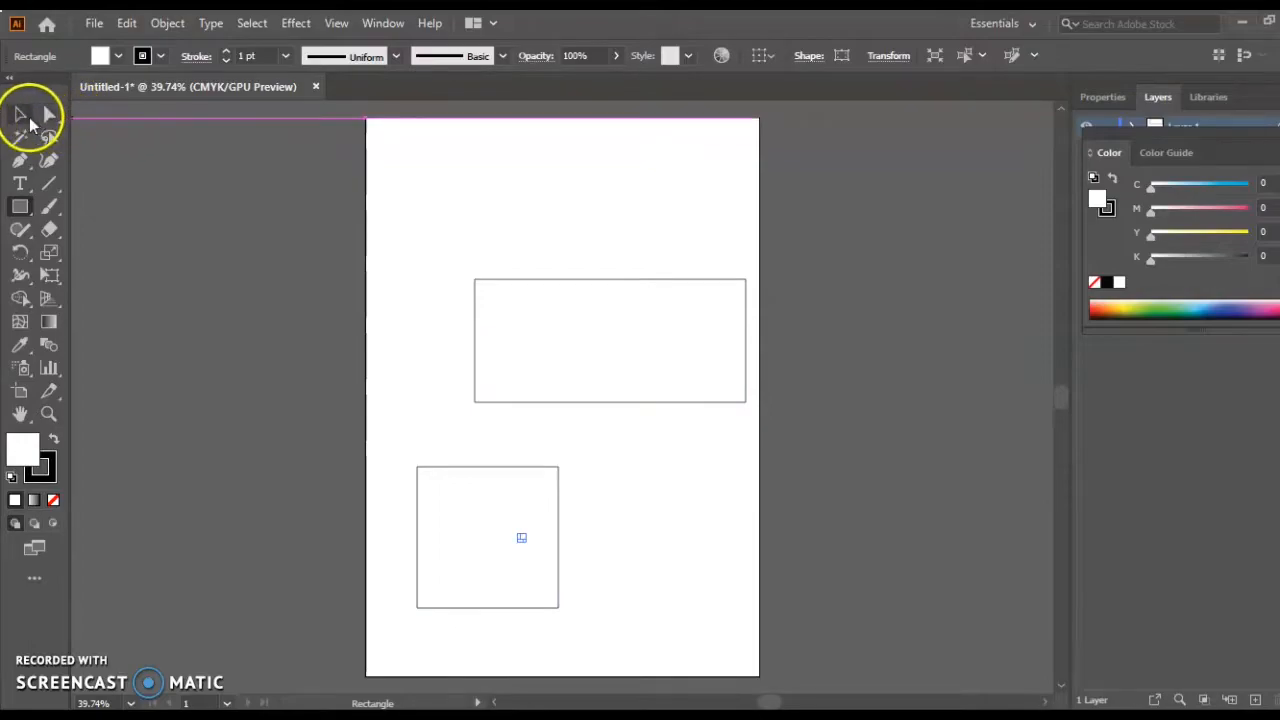
pyautogui.click(22, 116)
pyautogui.click(592, 326)
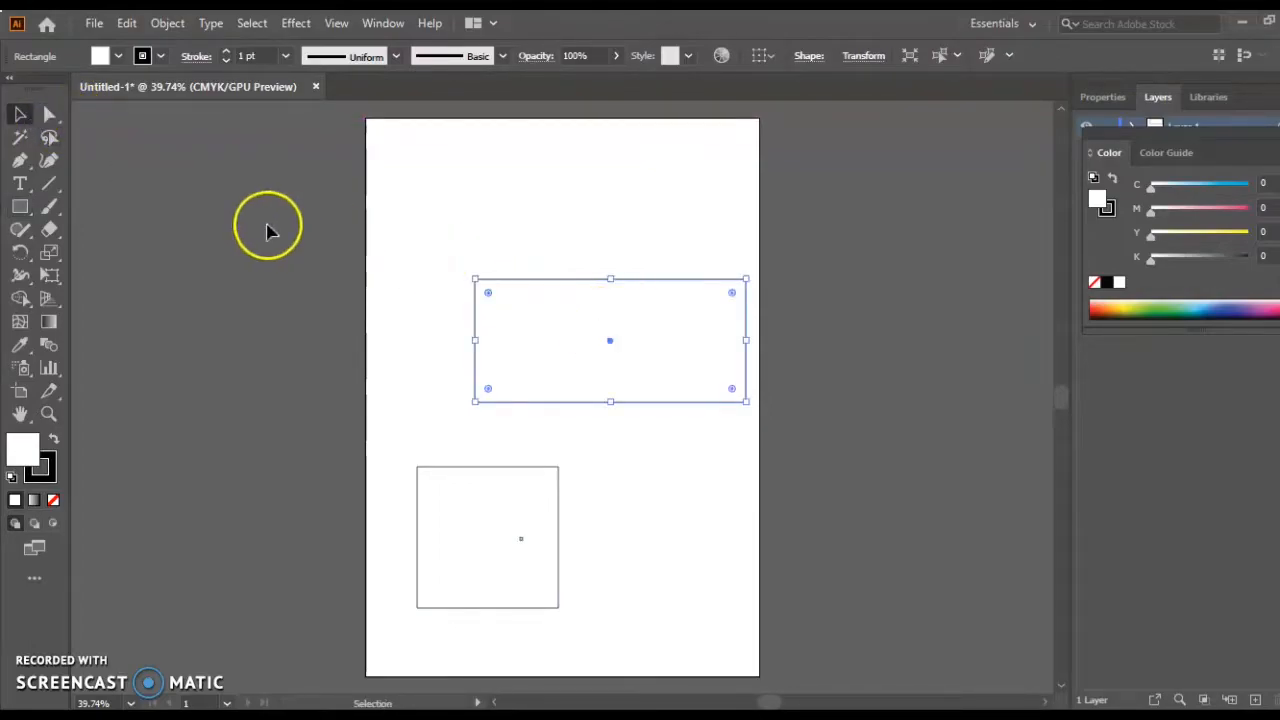
pyautogui.click(24, 207)
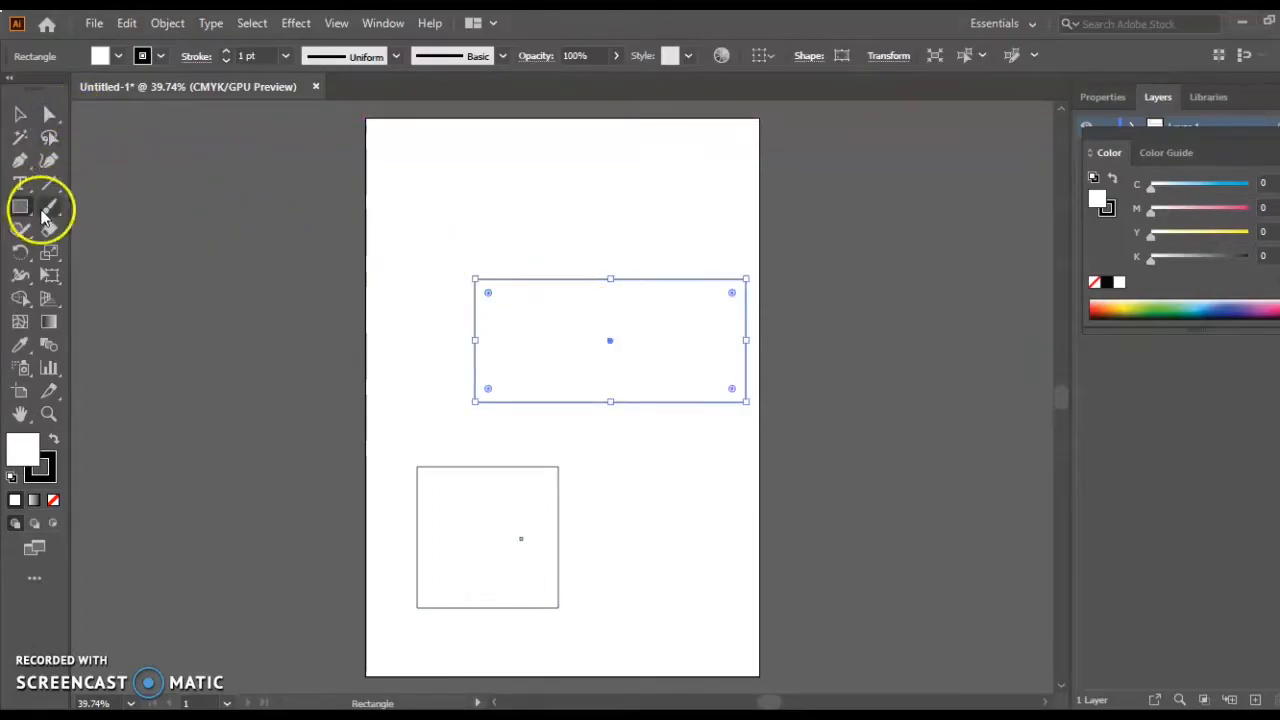
pyautogui.click(577, 324)
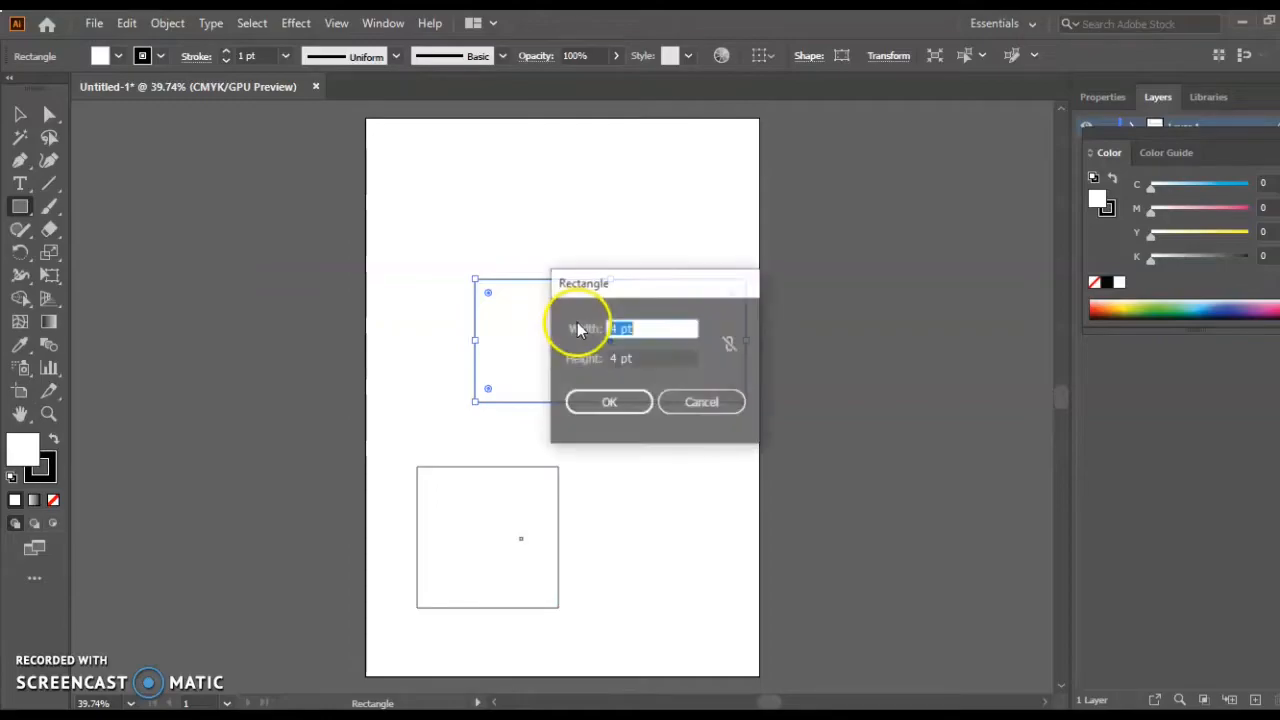
pyautogui.click(700, 402)
pyautogui.click(521, 502)
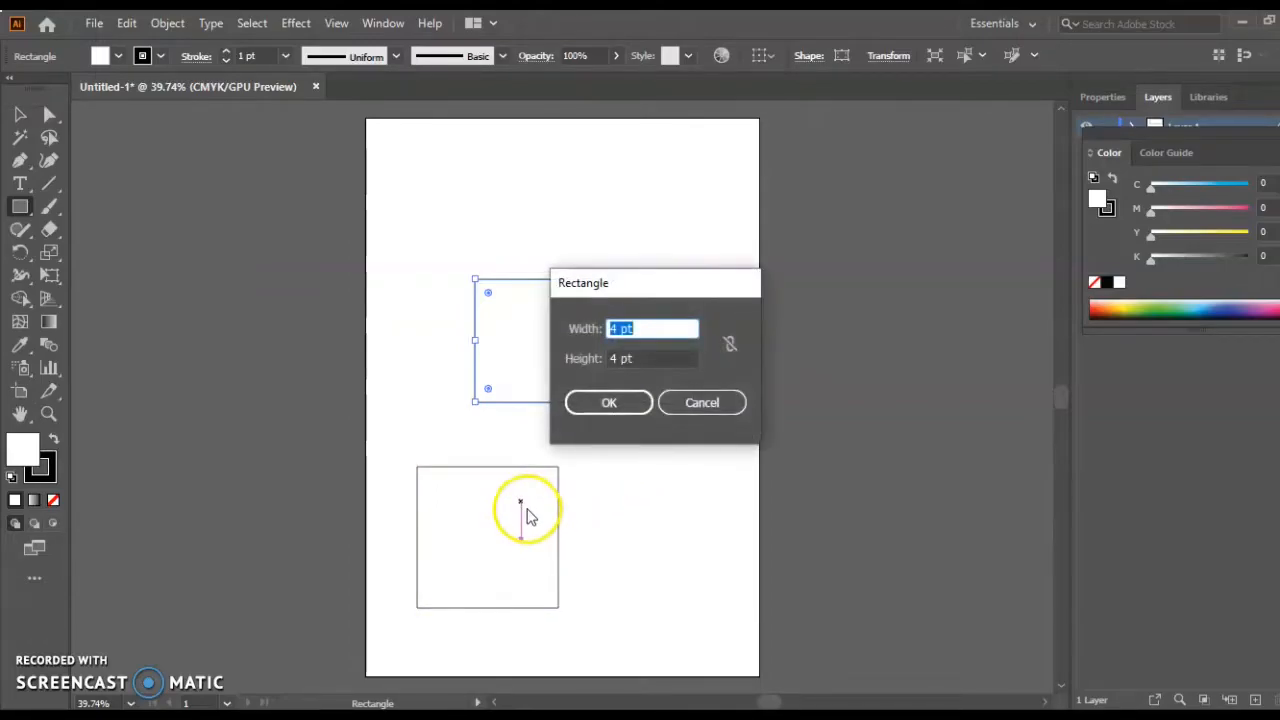
pyautogui.click(704, 405)
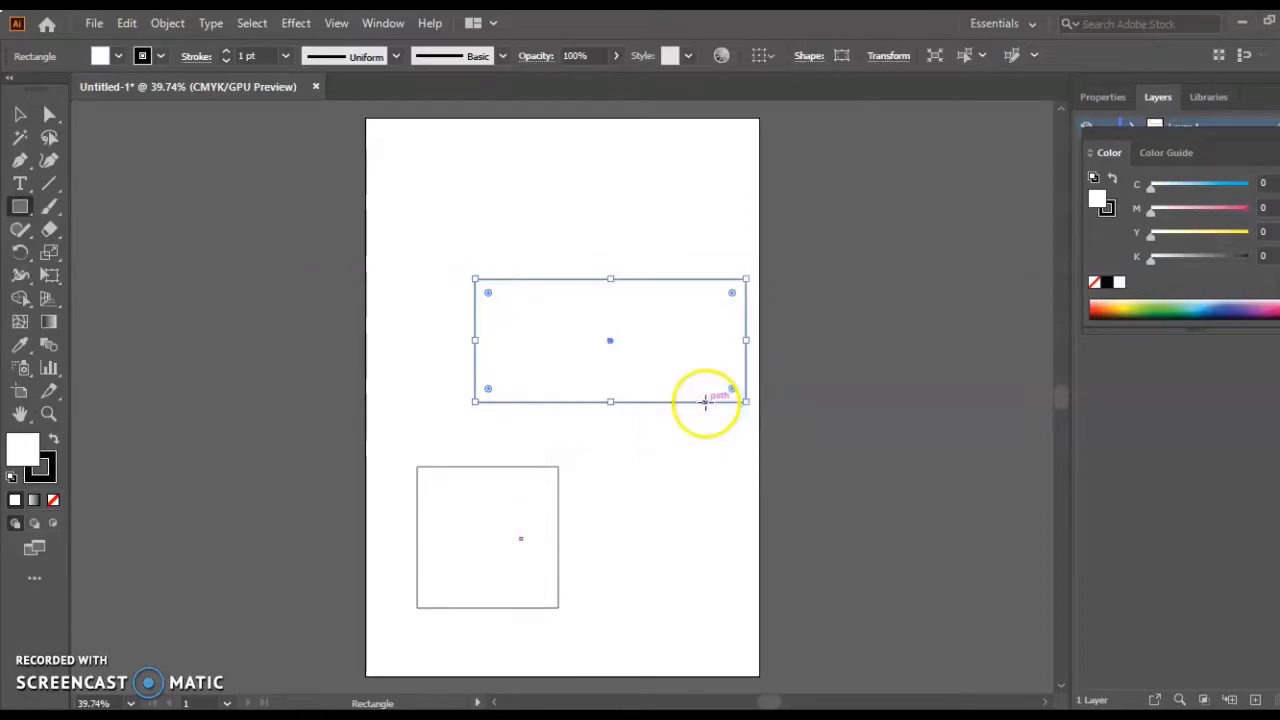
# - Draw a square with the Rounded Rectangle tool and move it beside the lower square, below the wide rectangle
pyautogui.click(19, 210)
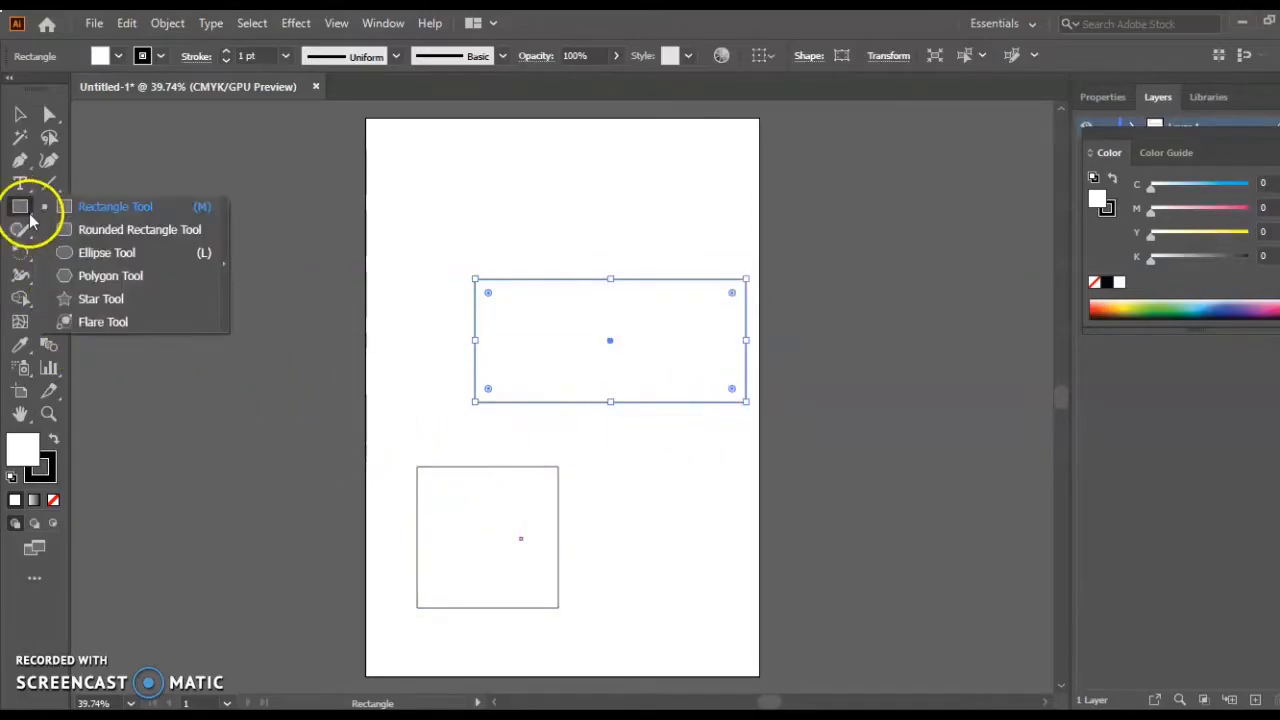
pyautogui.click(110, 230)
pyautogui.moveTo(463, 184)
pyautogui.mouseDown()
pyautogui.moveTo(528, 207)
pyautogui.moveTo(608, 283)
pyautogui.mouseUp()
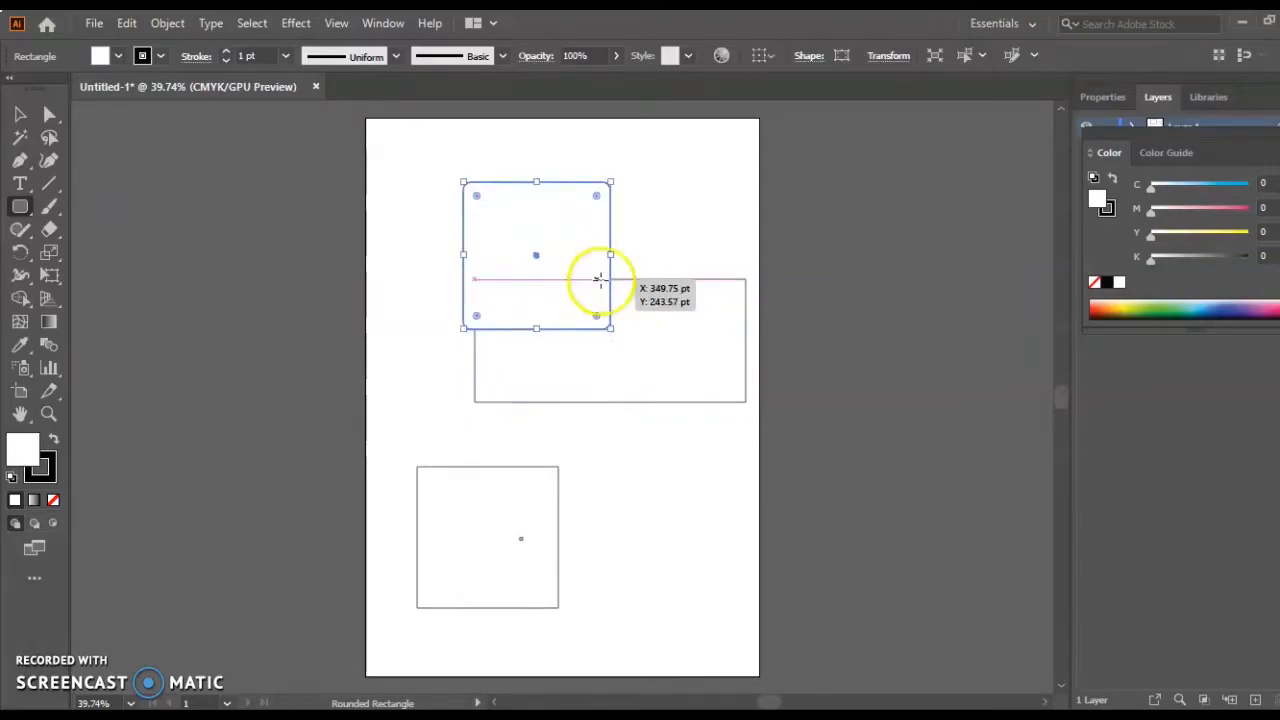
pyautogui.click(20, 114)
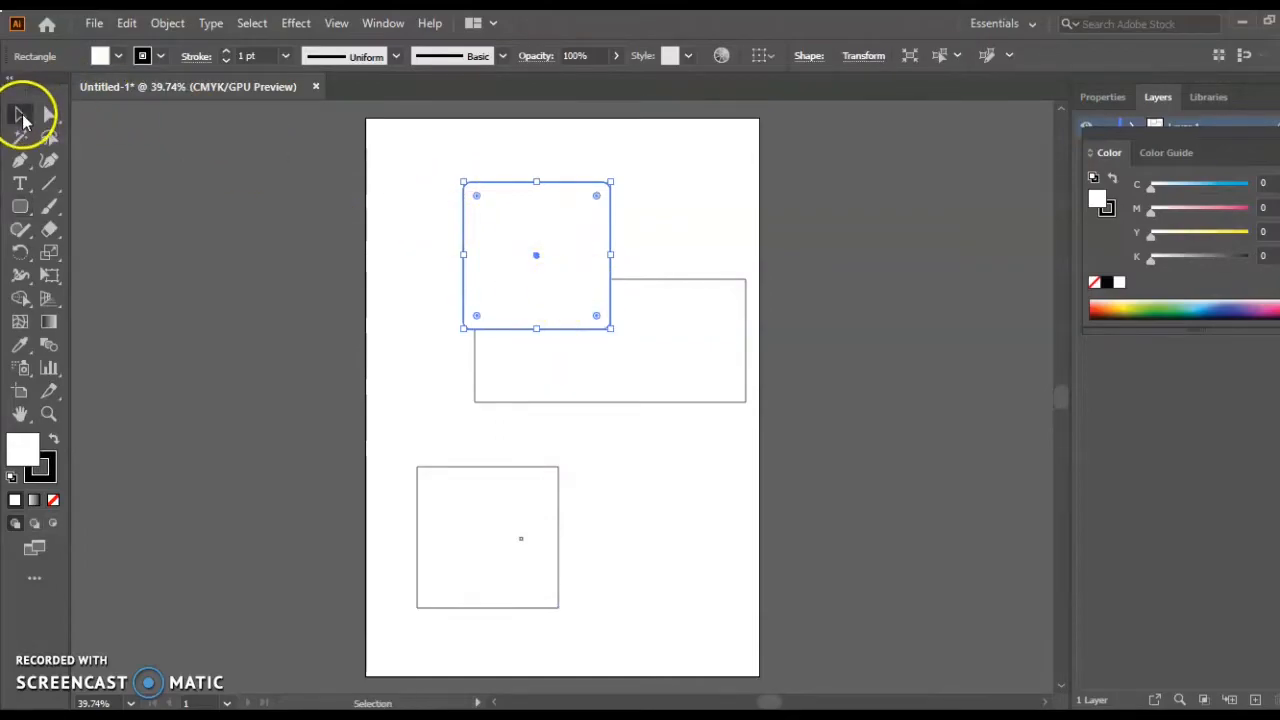
pyautogui.moveTo(536, 256); pyautogui.dragTo(654, 534)
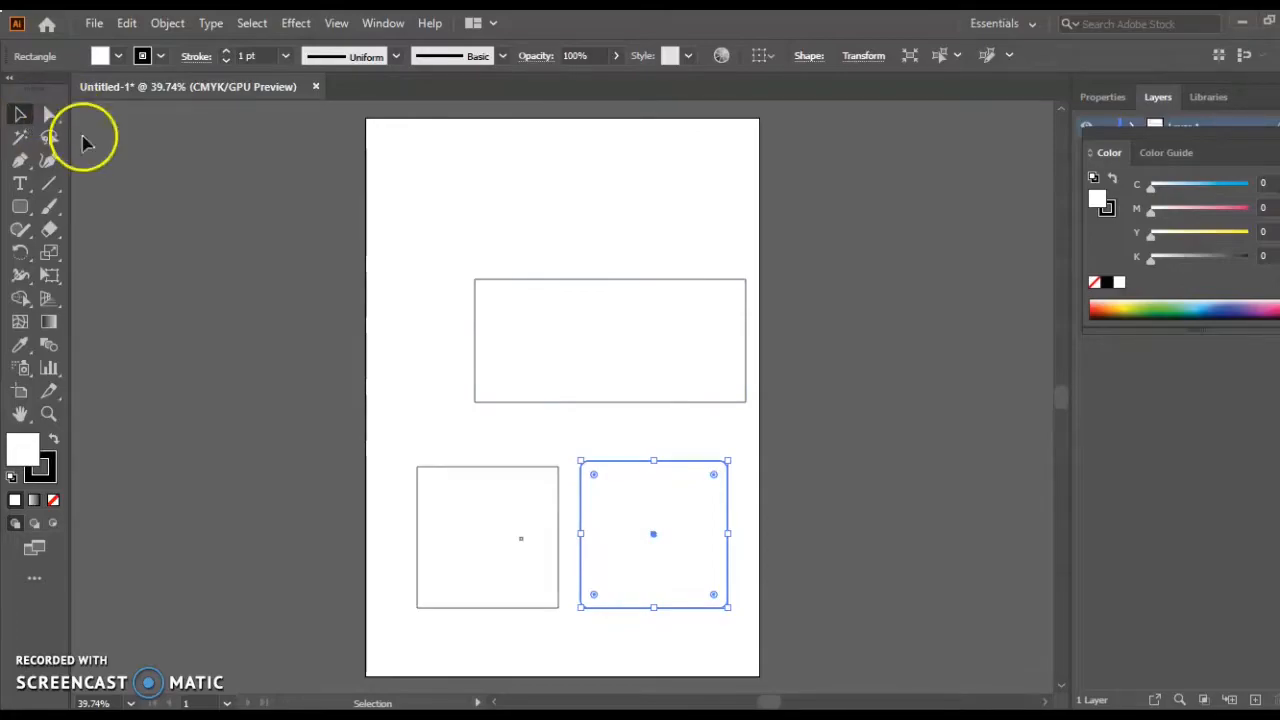
# - Round all four corners of the wide rectangle slightly
pyautogui.click(537, 328)
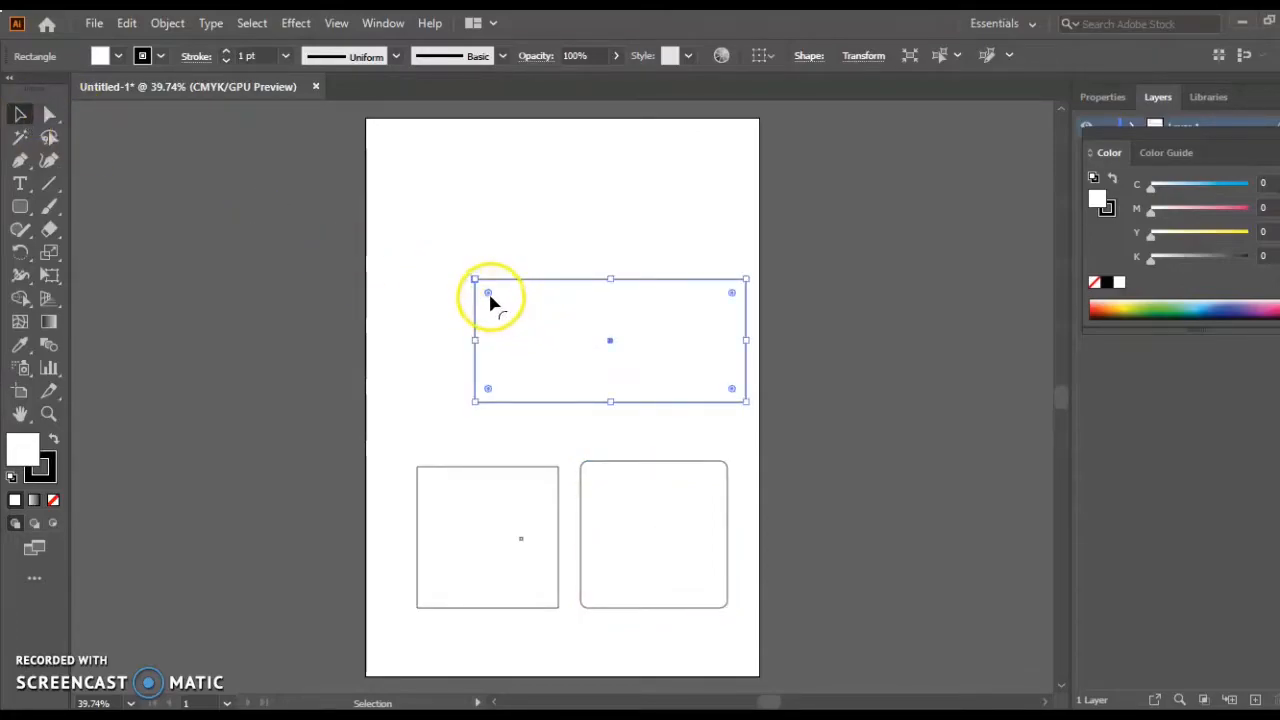
pyautogui.moveTo(488, 294); pyautogui.dragTo(491, 297)
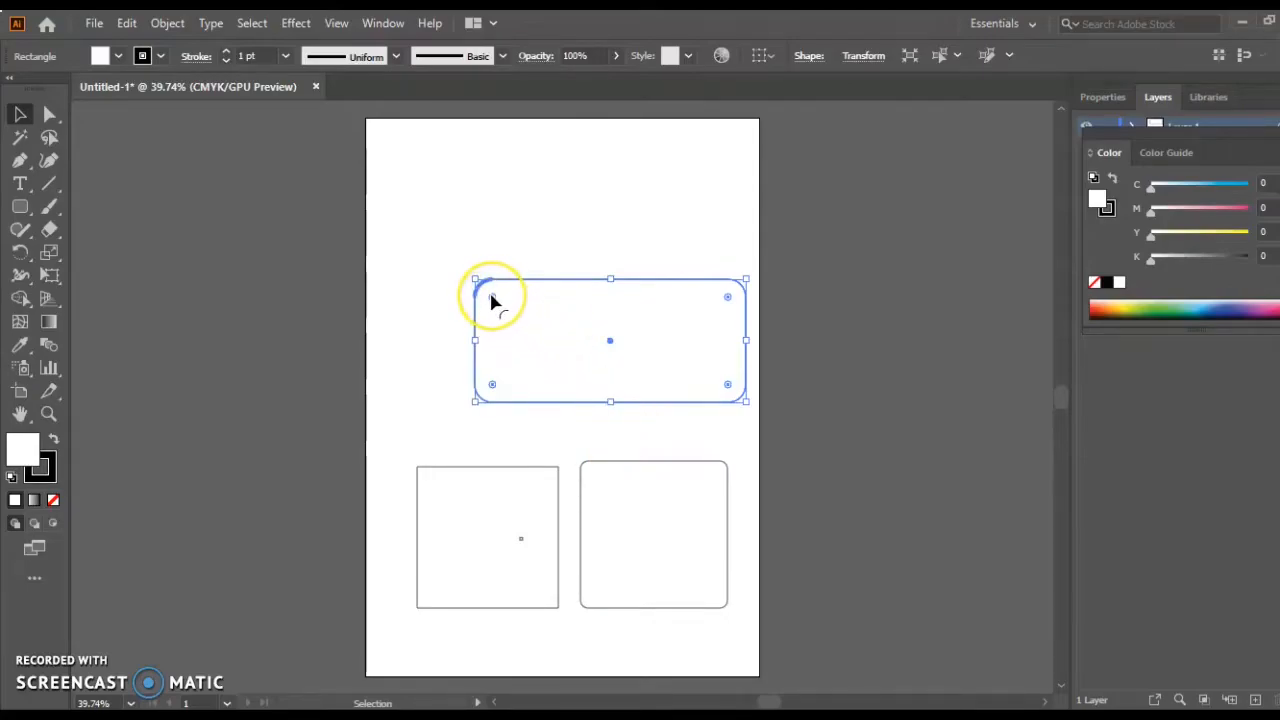
pyautogui.moveTo(490, 296); pyautogui.dragTo(489, 294)
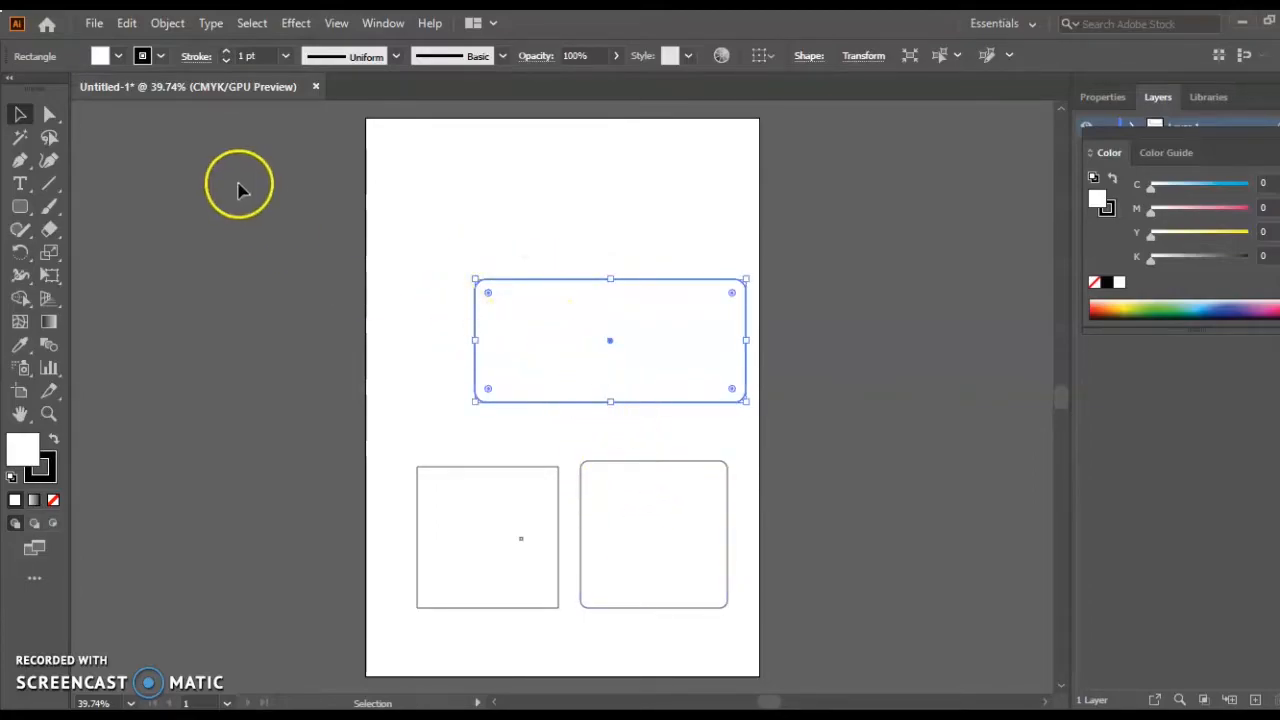
# - Use Direct Selection to increase the wide rectangle's corner rounding and make only its upper-left corner square
pyautogui.click(52, 118)
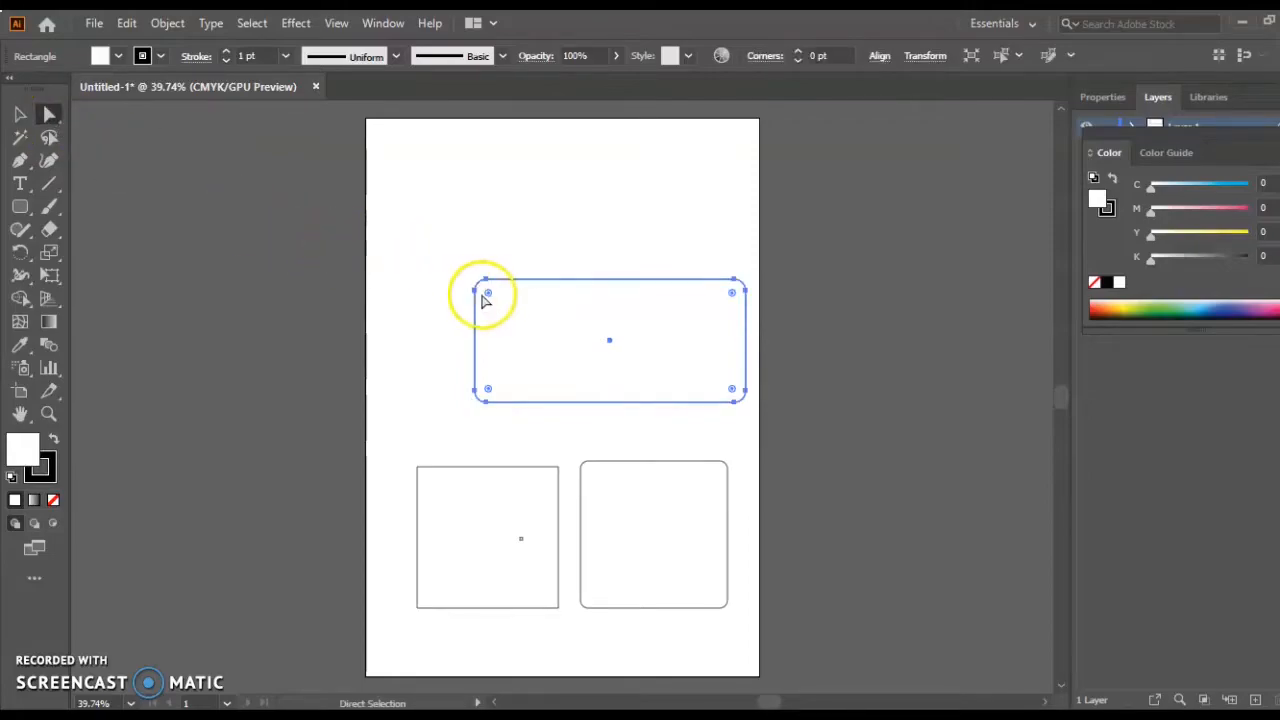
pyautogui.moveTo(489, 293); pyautogui.dragTo(514, 316)
pyautogui.moveTo(463, 267)
pyautogui.mouseDown()
pyautogui.moveTo(545, 350)
pyautogui.moveTo(463, 268)
pyautogui.mouseUp()
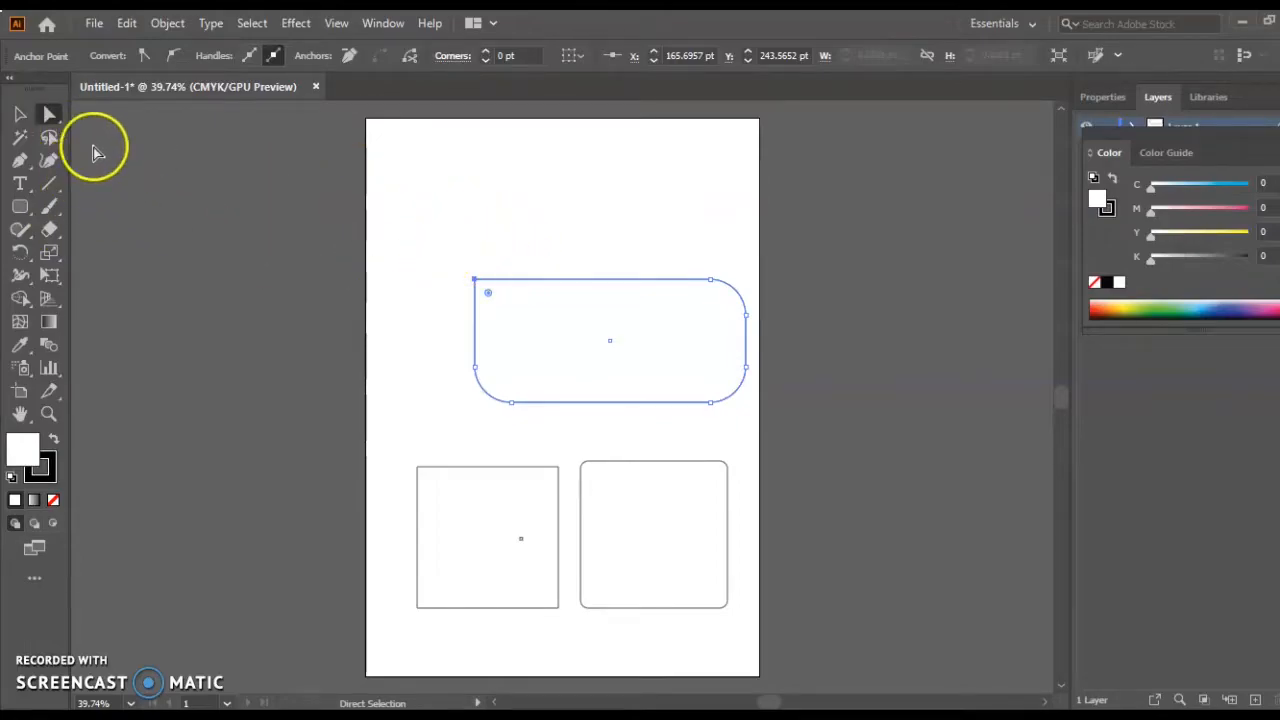
# - Draw a small upright ellipse near the artboard's upper-left corner and a taller one about 152 by 332 pt overlapping the wide rectangle
pyautogui.click(21, 207)
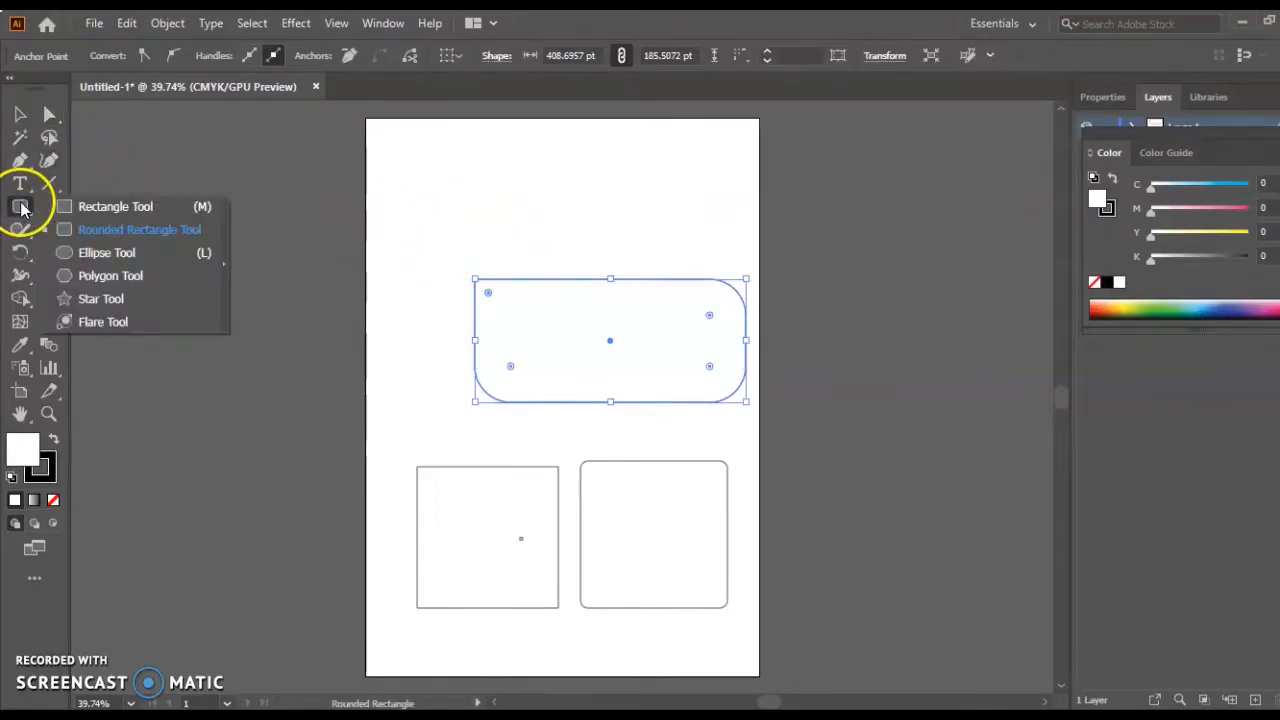
pyautogui.moveTo(21, 207); pyautogui.dragTo(95, 253)
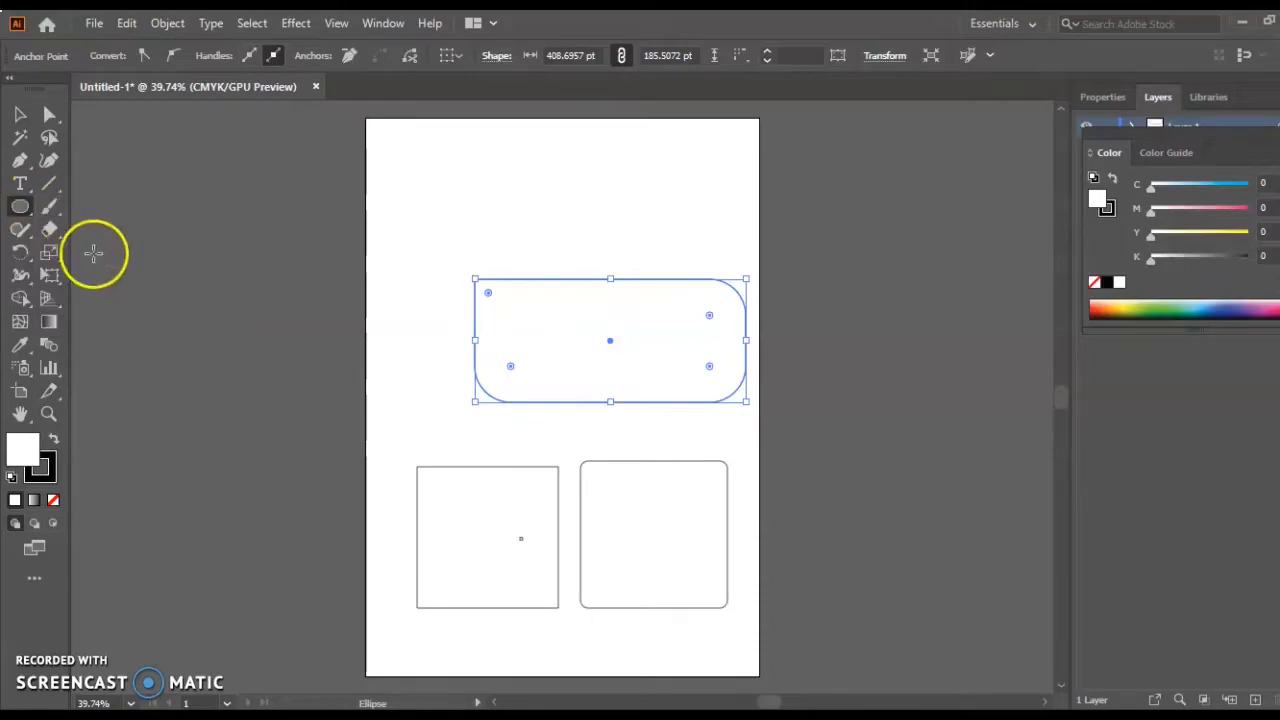
pyautogui.moveTo(429, 157); pyautogui.dragTo(500, 280)
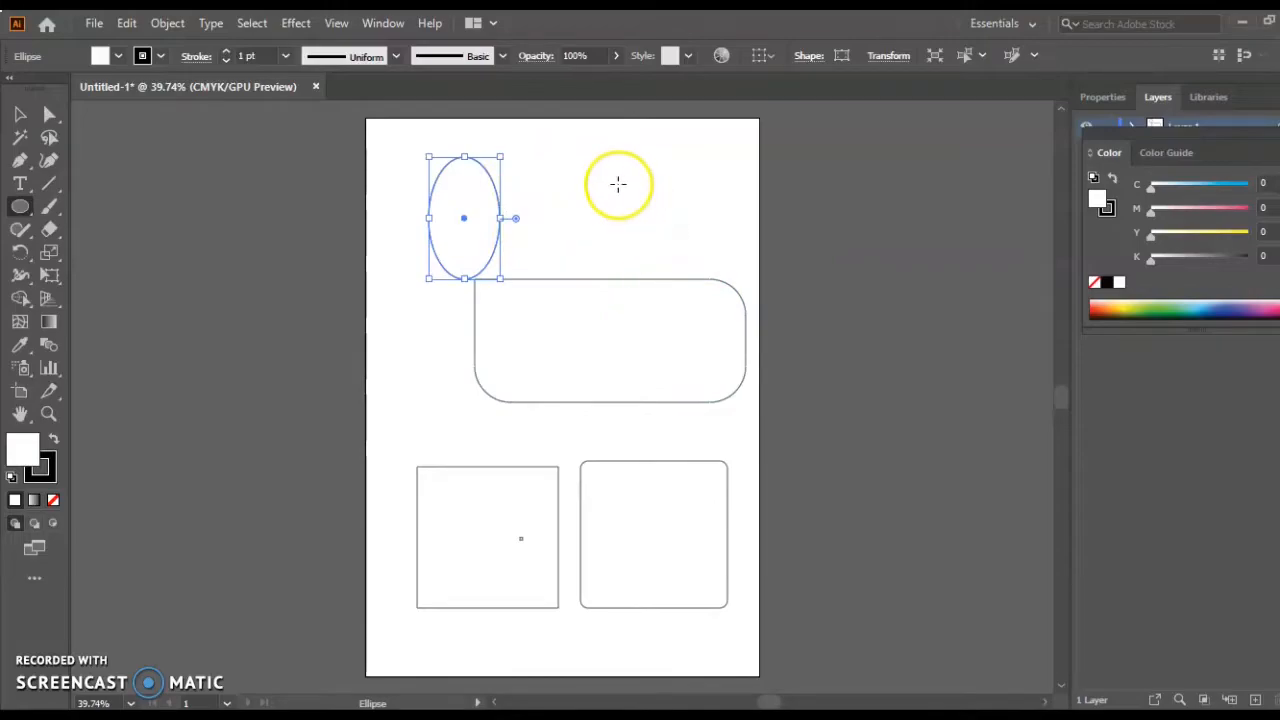
pyautogui.moveTo(600, 172); pyautogui.dragTo(701, 393)
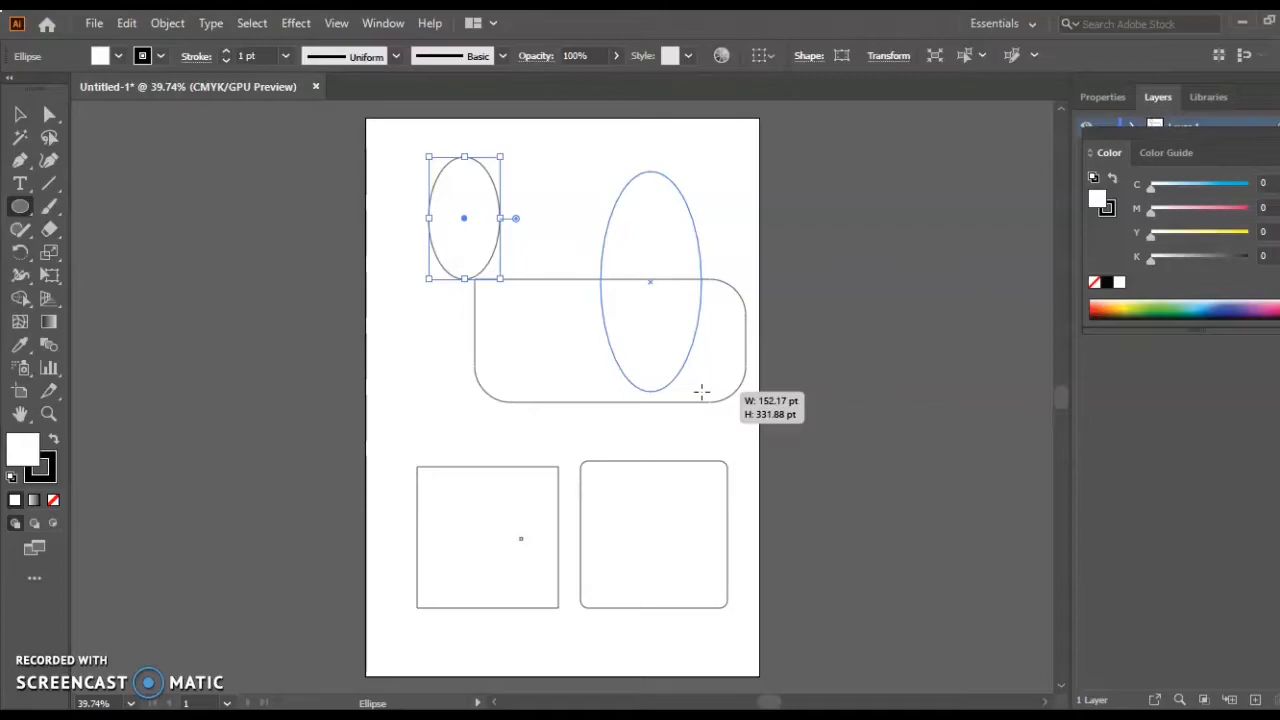
pyautogui.moveTo(701, 392); pyautogui.dragTo(703, 392)
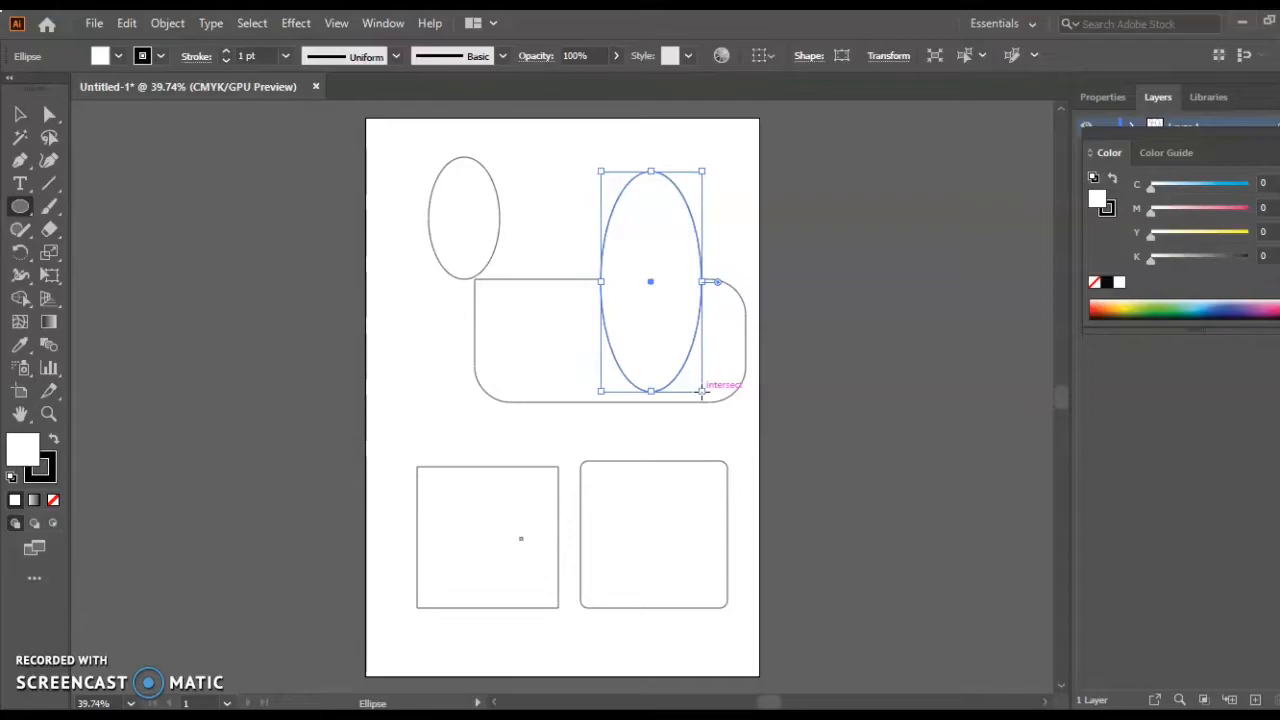
# - Draw a tilted hexagon with the Polygon tool and move it over the gap between the wide rectangle and the lower squares
pyautogui.click(22, 208)
pyautogui.moveTo(22, 208); pyautogui.dragTo(95, 278)
pyautogui.moveTo(436, 376); pyautogui.dragTo(483, 465)
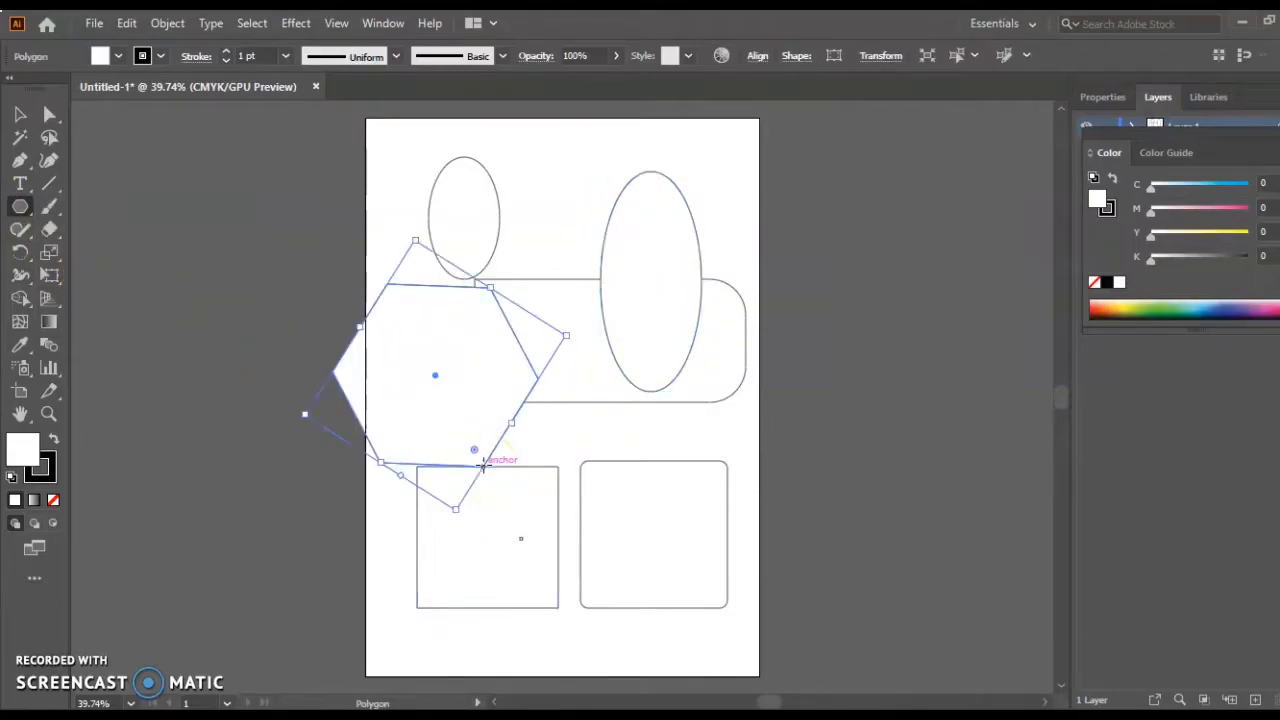
pyautogui.click(20, 114)
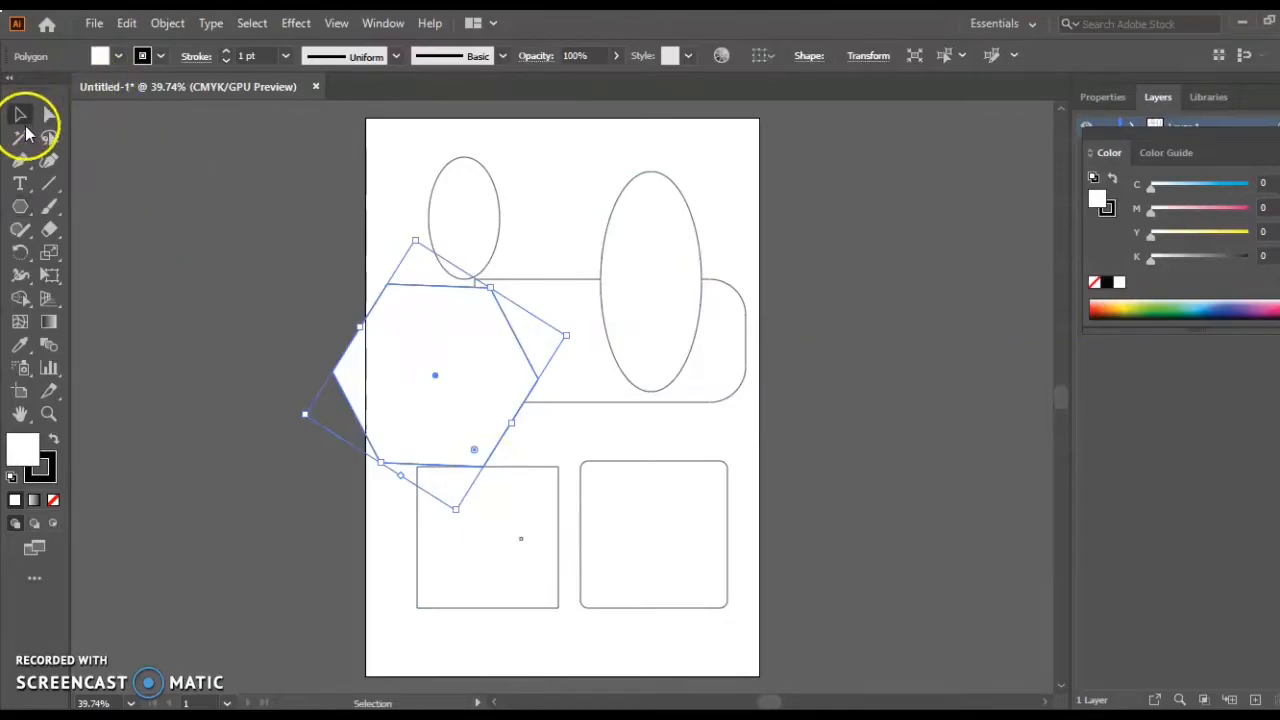
pyautogui.moveTo(437, 376); pyautogui.dragTo(535, 476)
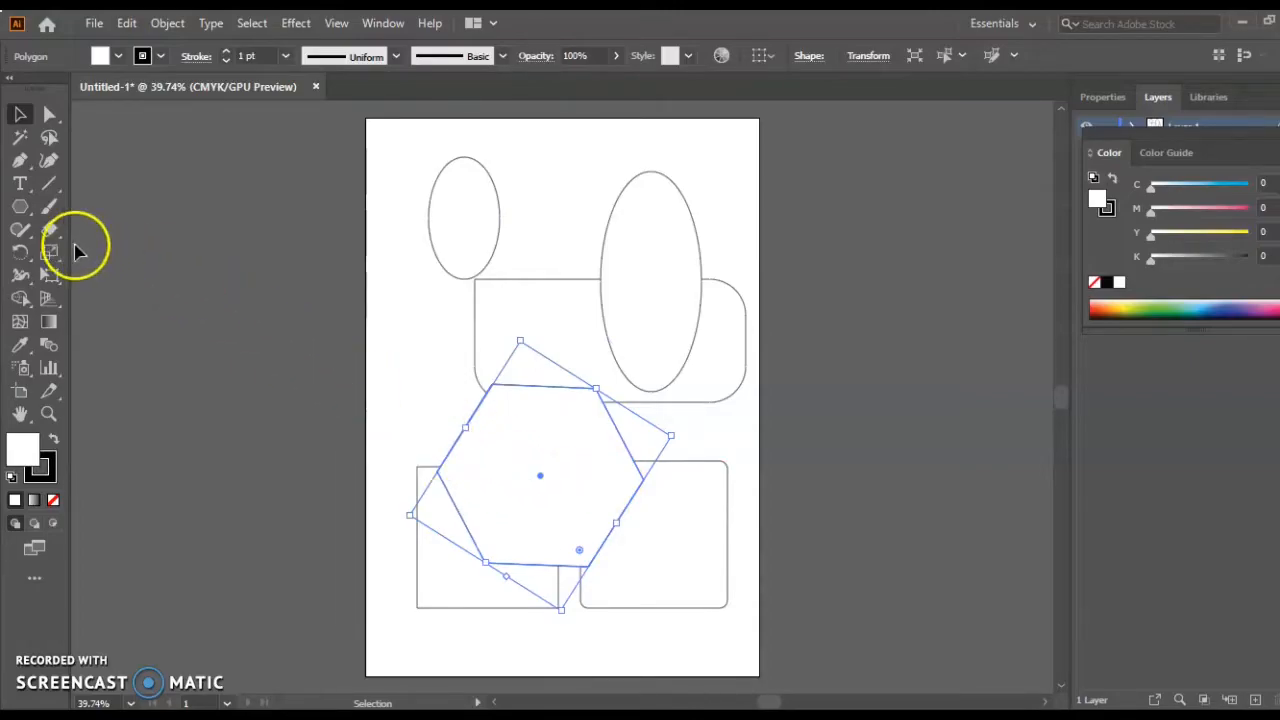
# - Create a five-sided polygon with a 155.5863 pt radius over the centre of the hexagon
pyautogui.click(21, 207)
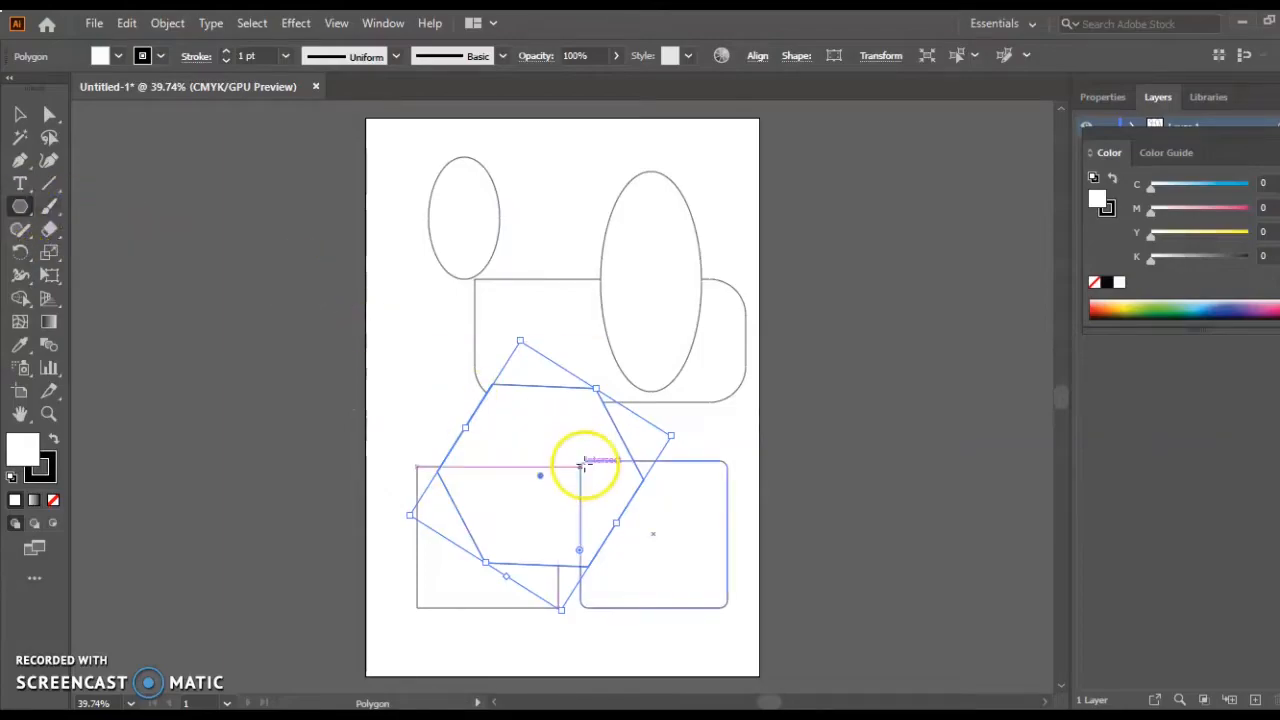
pyautogui.click(540, 480)
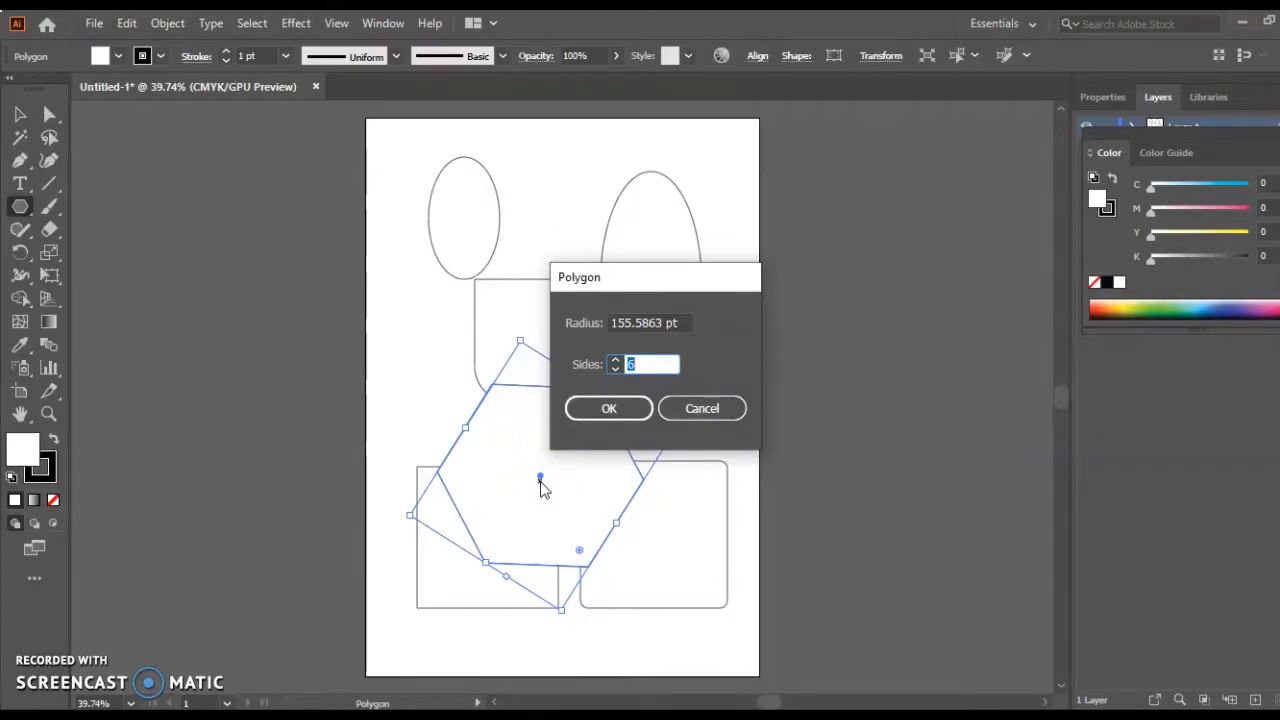
pyautogui.press('BackSpace')
pyautogui.write('5')
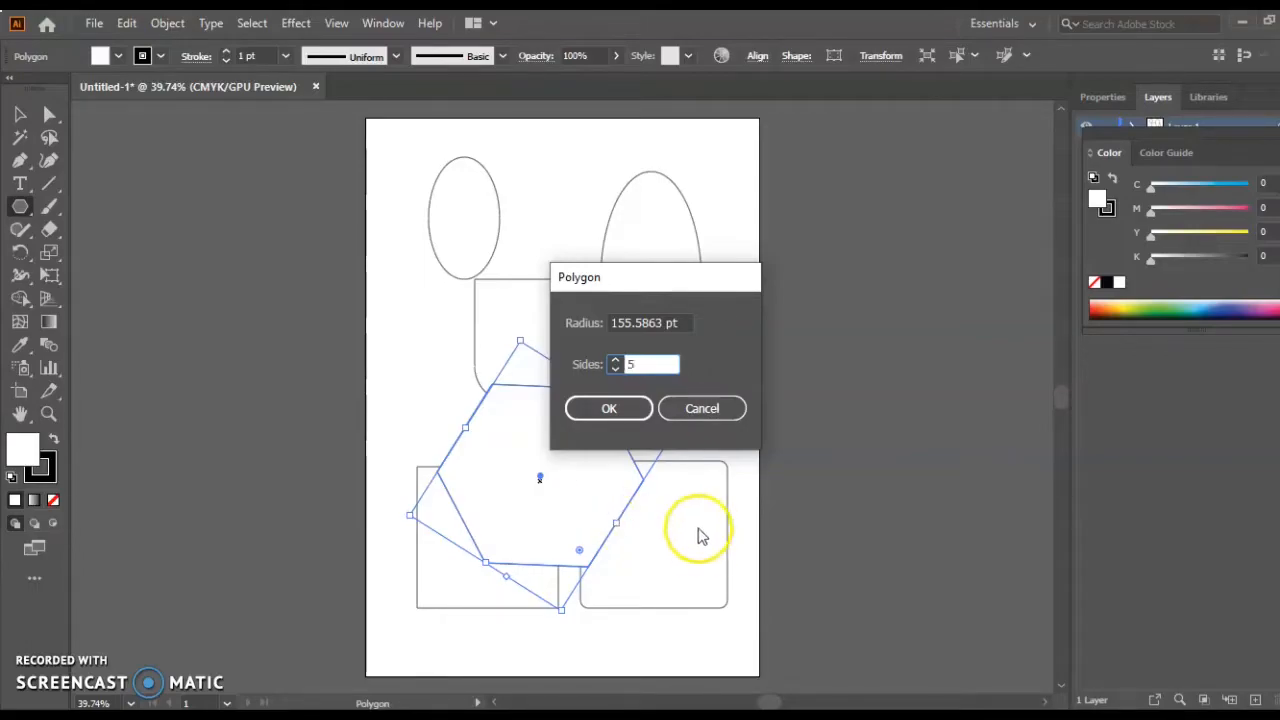
pyautogui.click(609, 409)
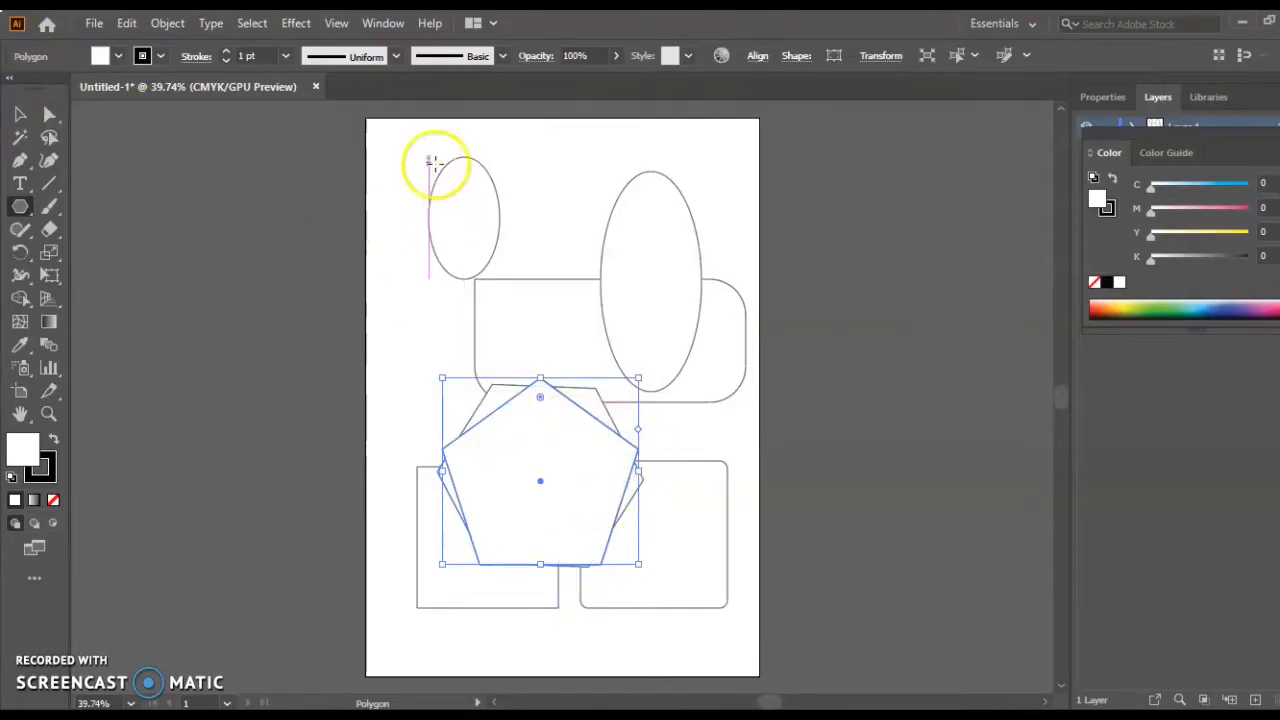
# - Delete both ellipses and the wide rounded rectangle from the upper half of the artboard
pyautogui.click(48, 114)
pyautogui.moveTo(391, 133); pyautogui.dragTo(540, 292)
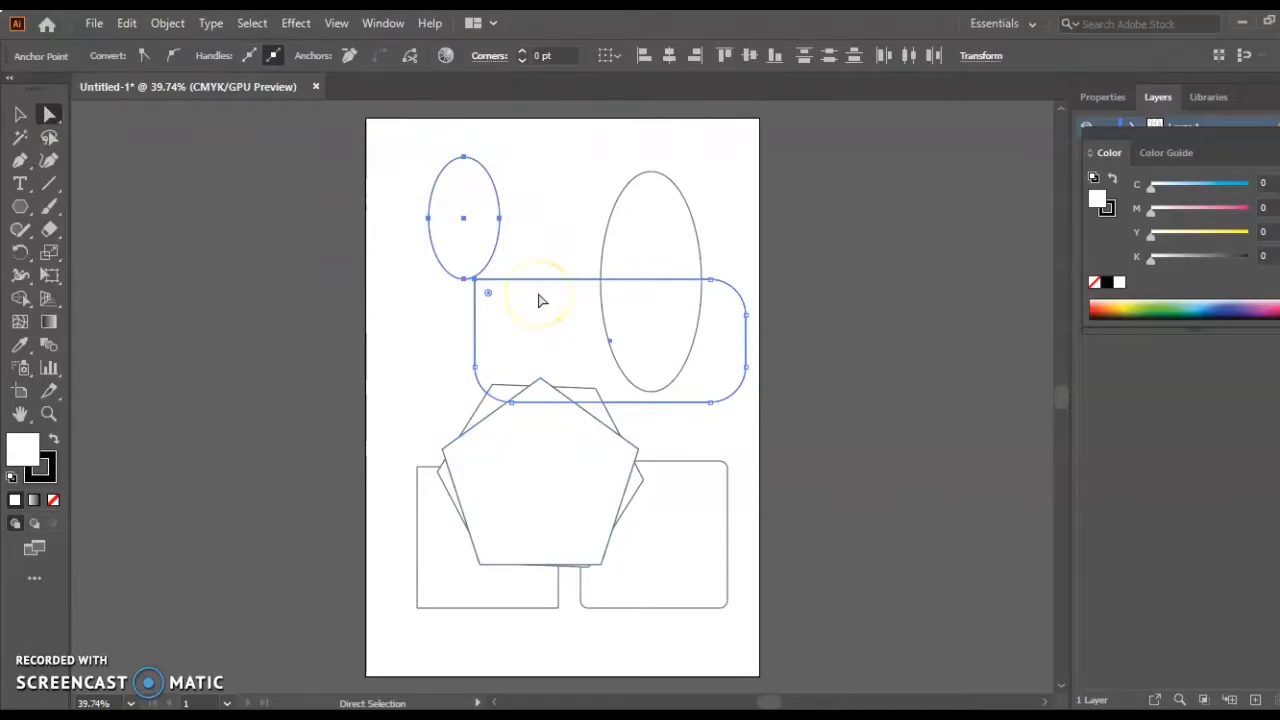
pyautogui.press('Delete')
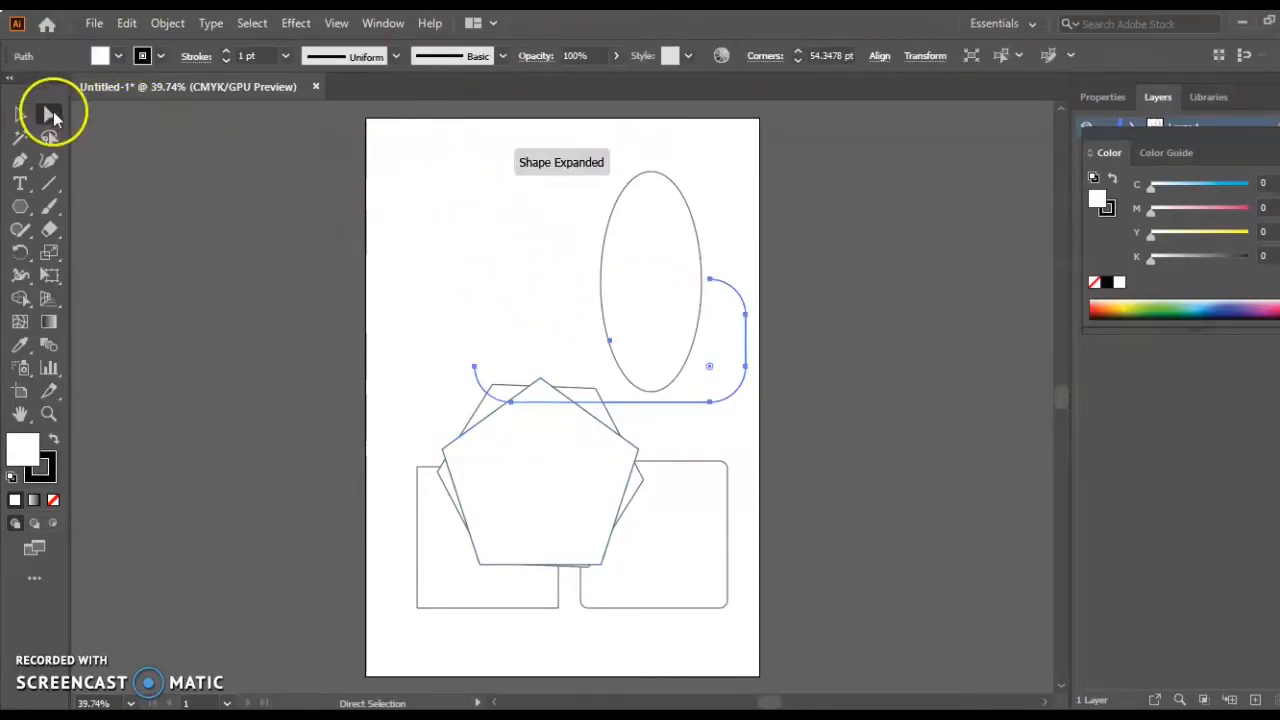
pyautogui.click(22, 114)
pyautogui.click(507, 317)
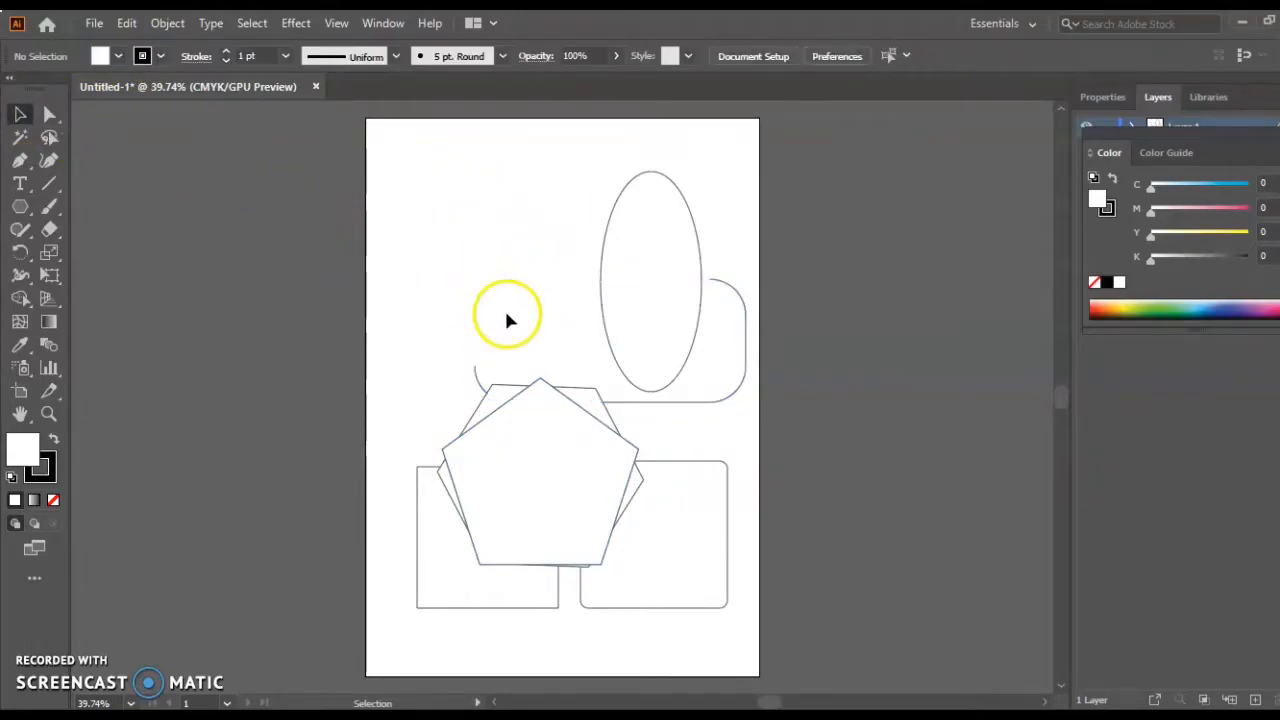
pyautogui.click(658, 308)
pyautogui.press('Delete')
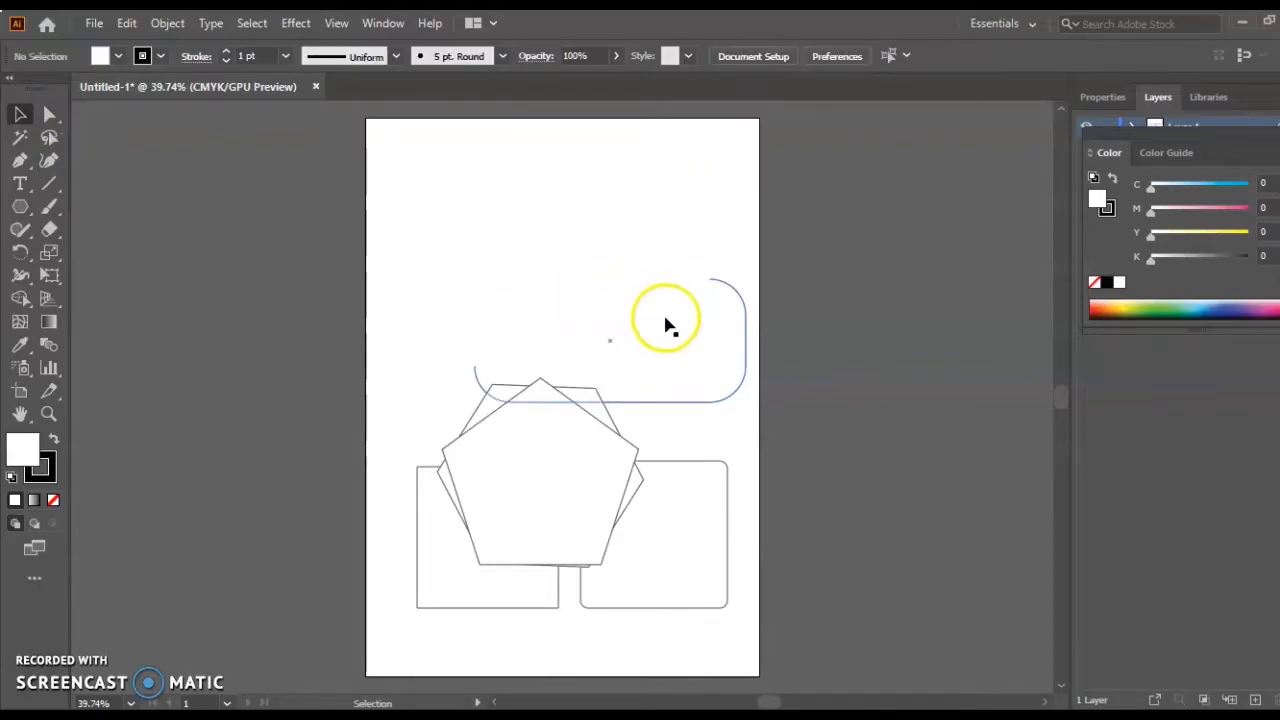
pyautogui.click(700, 365)
pyautogui.press('Delete')
# - Delete the two lower squares and move the pentagon off the hexagon to the space just above it
pyautogui.click(630, 538)
pyautogui.press('Delete')
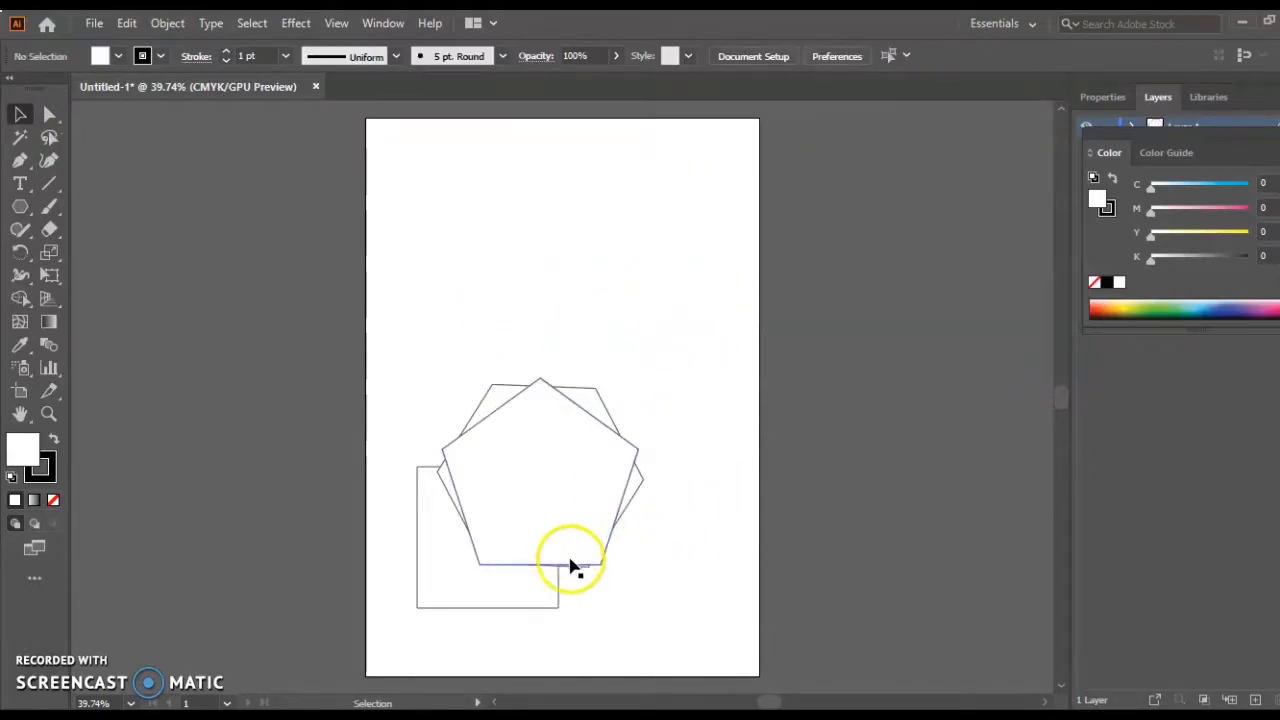
pyautogui.click(503, 591)
pyautogui.press('Delete')
pyautogui.moveTo(544, 481); pyautogui.dragTo(577, 290)
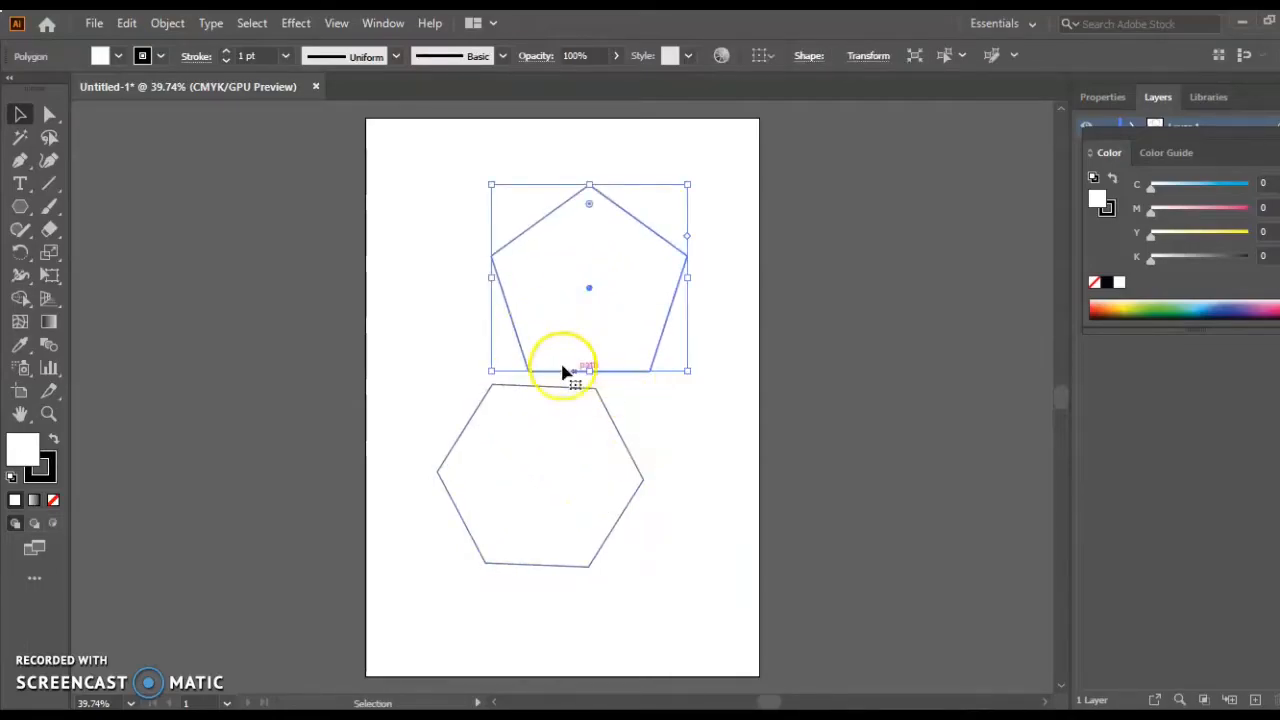
# - Create a 10-sided polygon with a 155.5863 pt radius near the artboard's lower-right corner
pyautogui.click(20, 207)
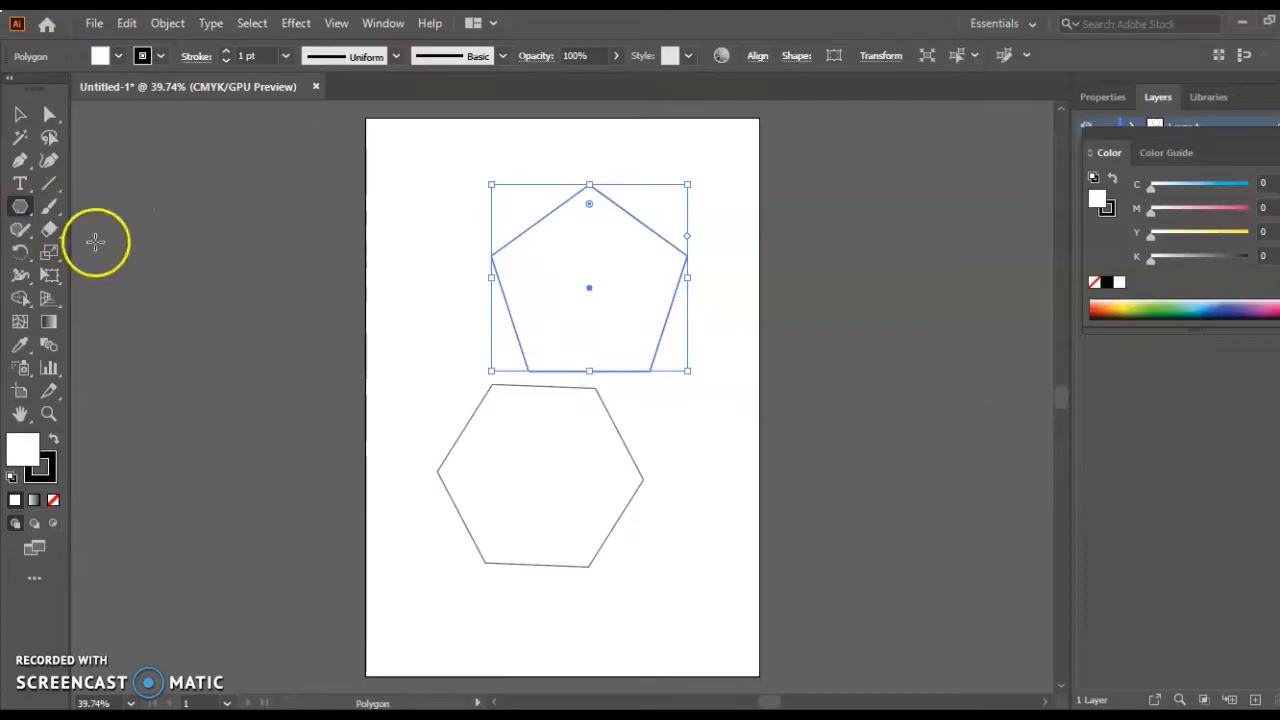
pyautogui.click(653, 590)
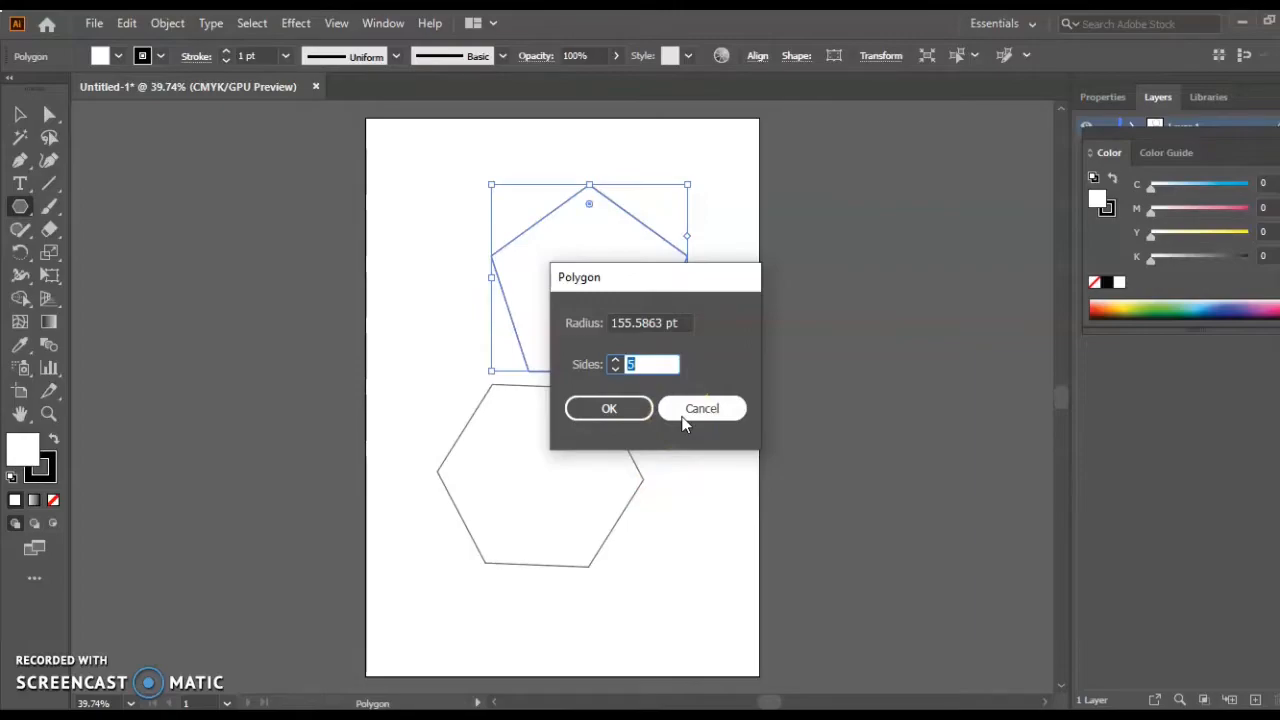
pyautogui.press('BackSpace')
pyautogui.write('10')
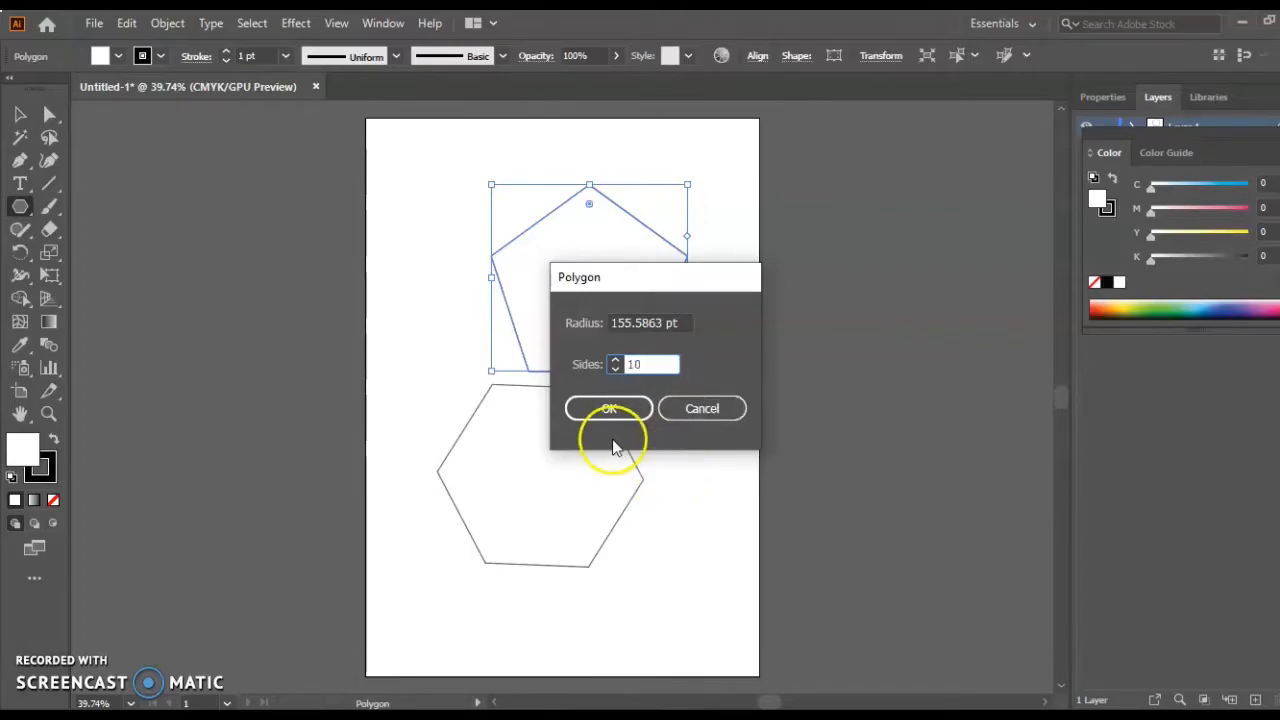
pyautogui.click(607, 409)
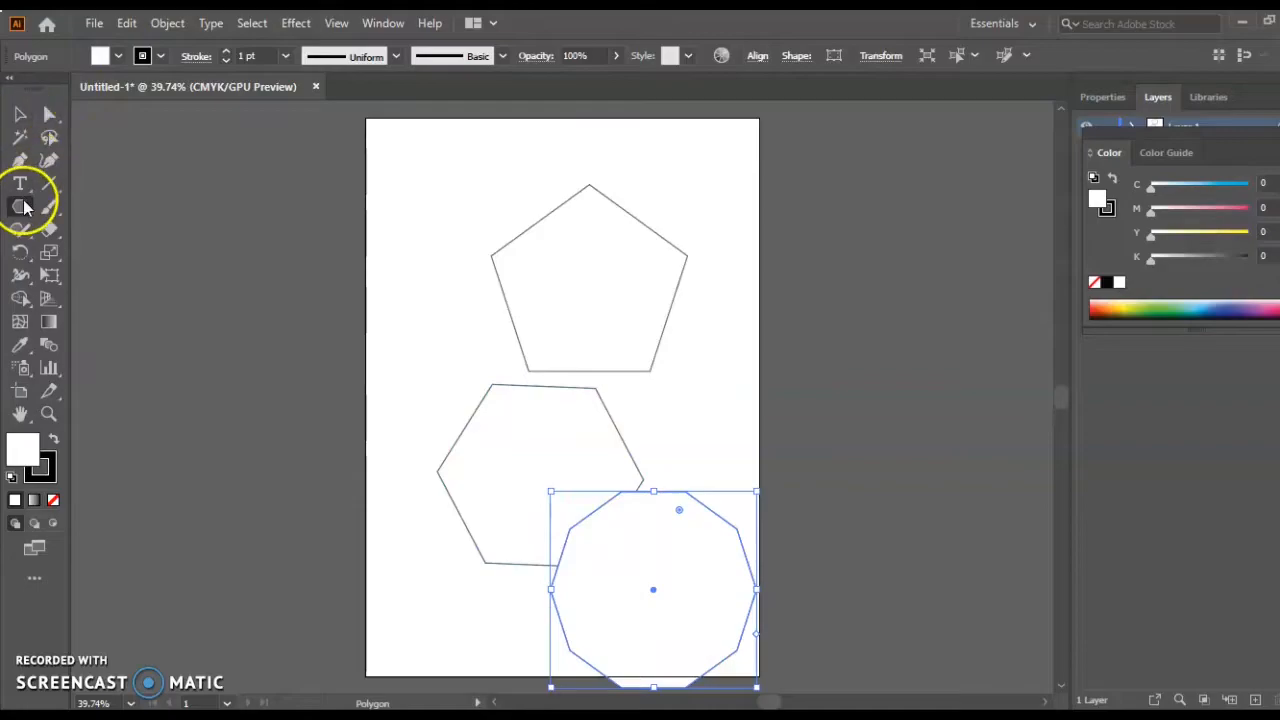
# - Create a 7-point star with radii of 25 pt and 50 pt beside the pentagon's lower-left side
pyautogui.moveTo(24, 204); pyautogui.dragTo(127, 298)
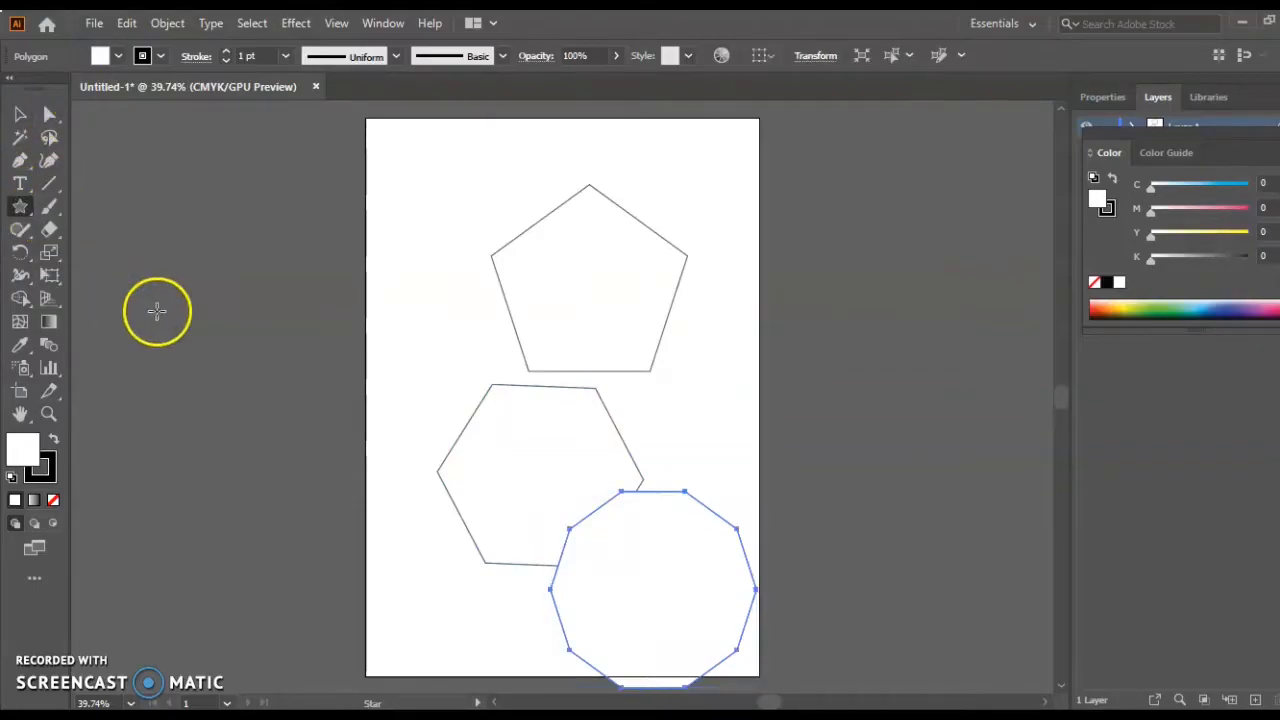
pyautogui.click(460, 328)
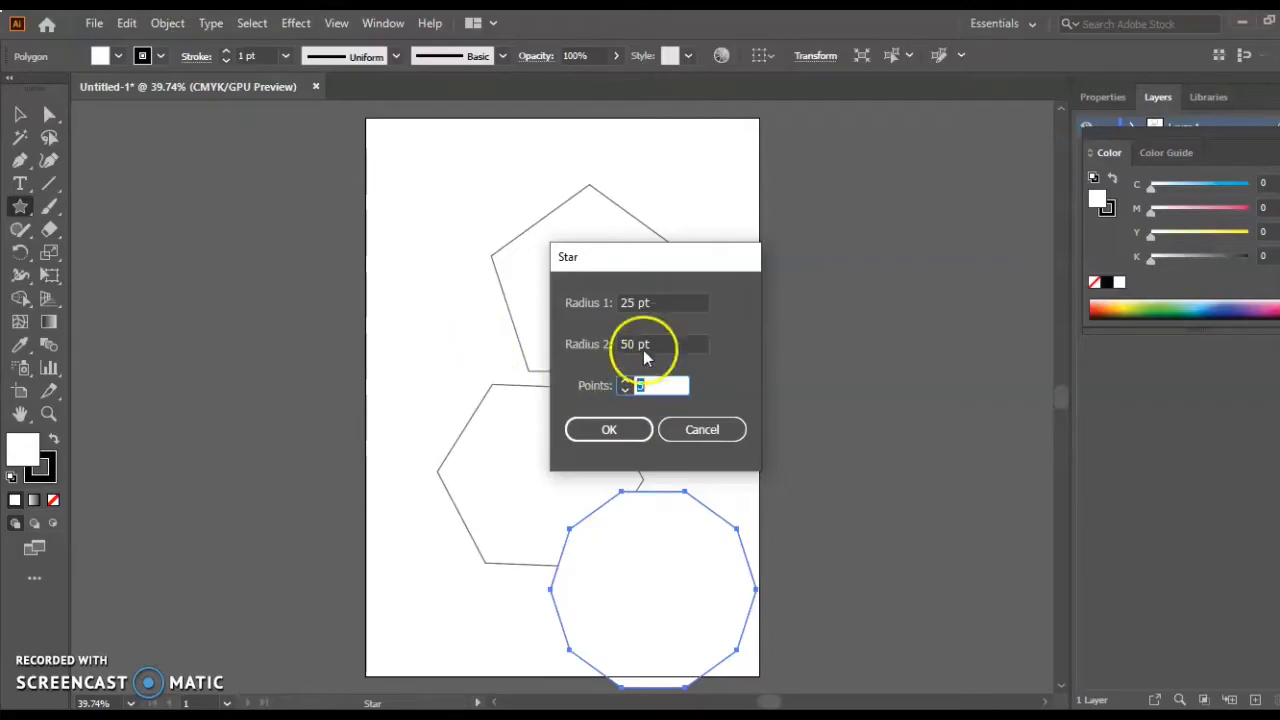
pyautogui.click(658, 389)
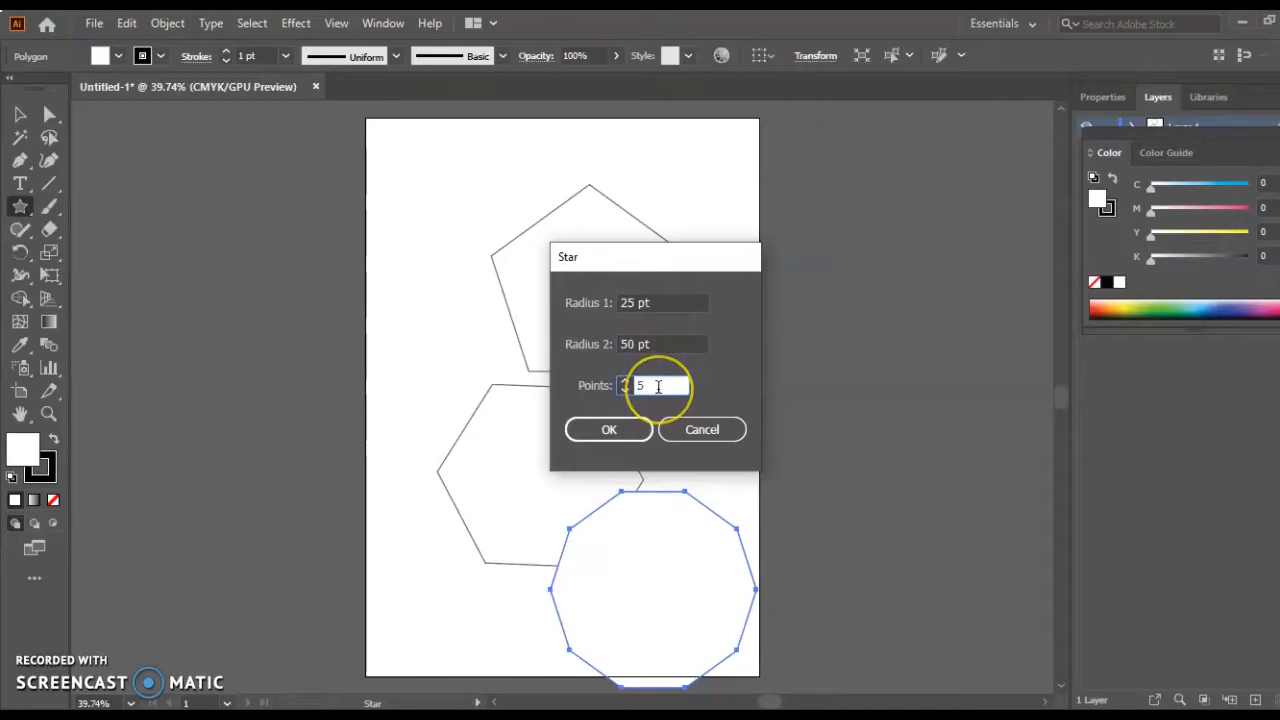
pyautogui.press('BackSpace')
pyautogui.write('7')
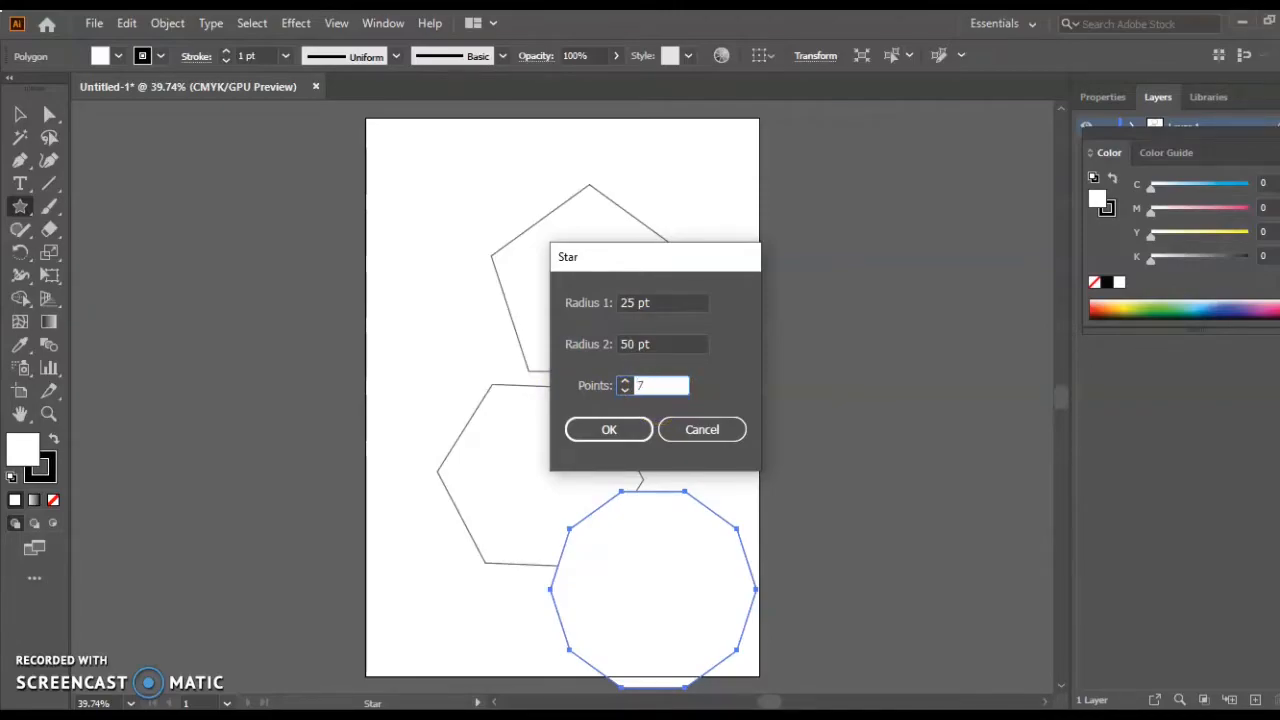
pyautogui.click(613, 438)
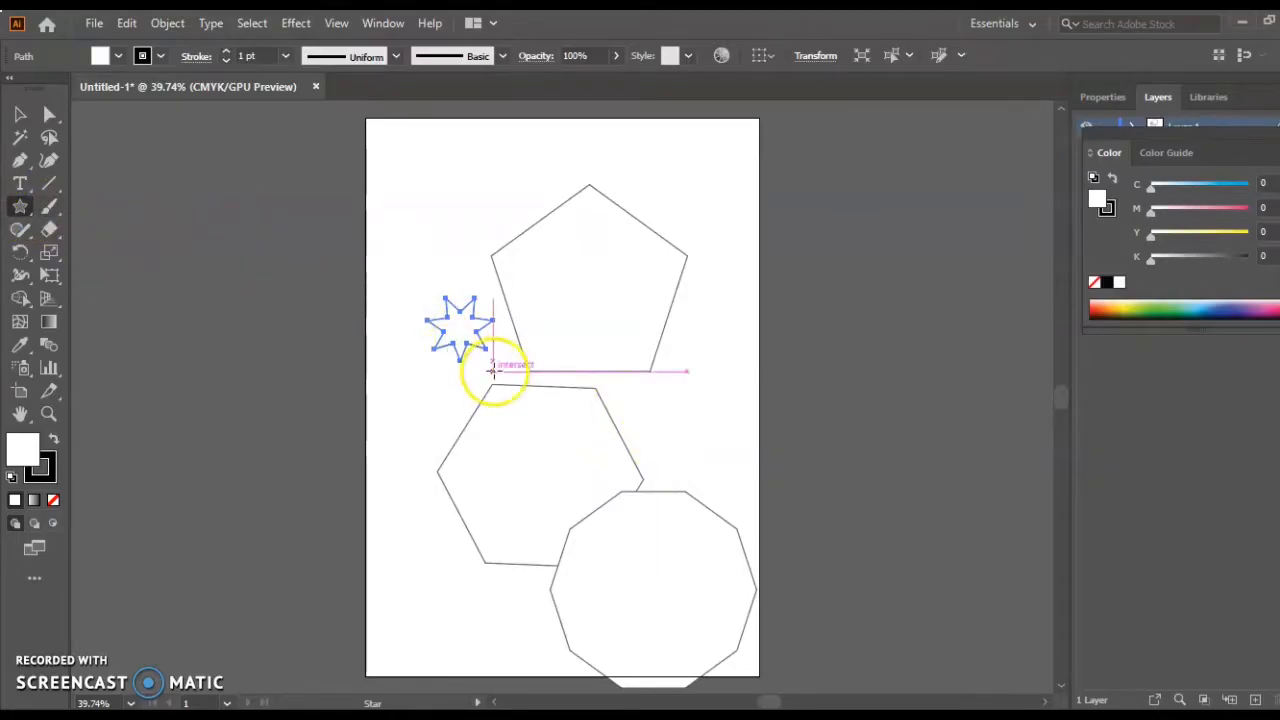
# - Delete the small star and draw a flare about 907 pt across in its place with the Flare tool
pyautogui.click(20, 114)
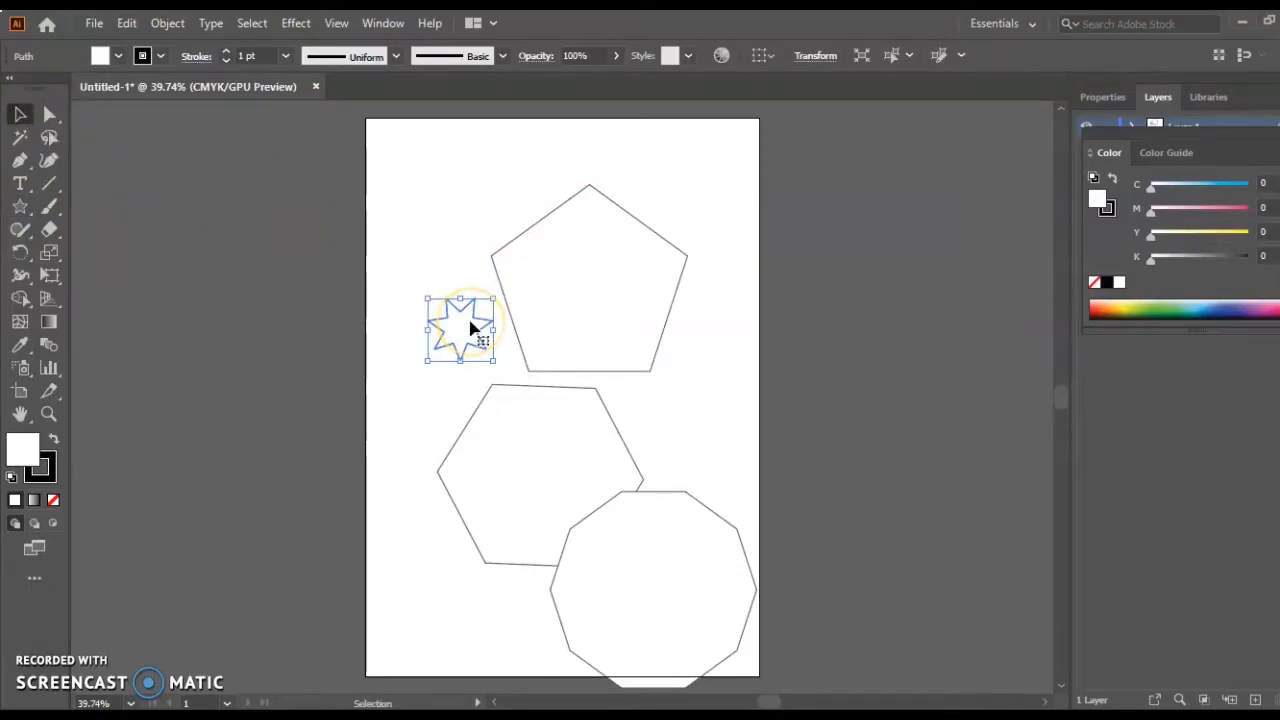
pyautogui.press('Delete')
pyautogui.click(21, 210)
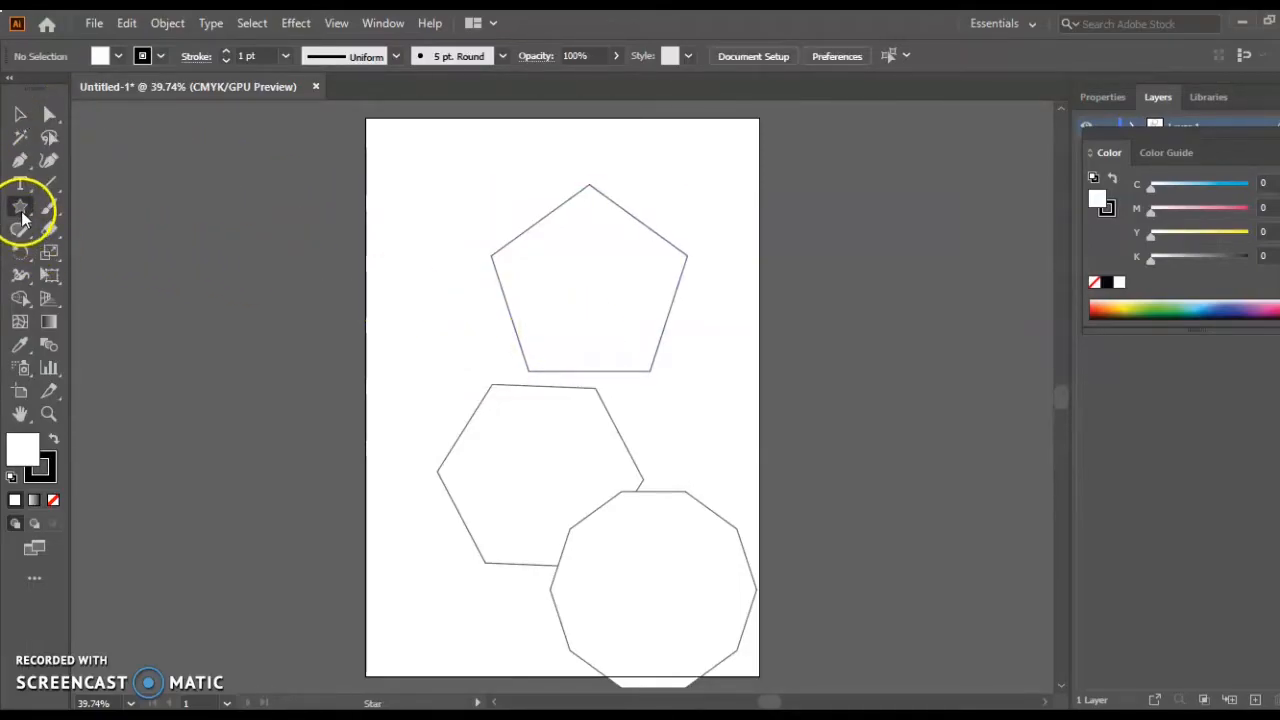
pyautogui.click(21, 210)
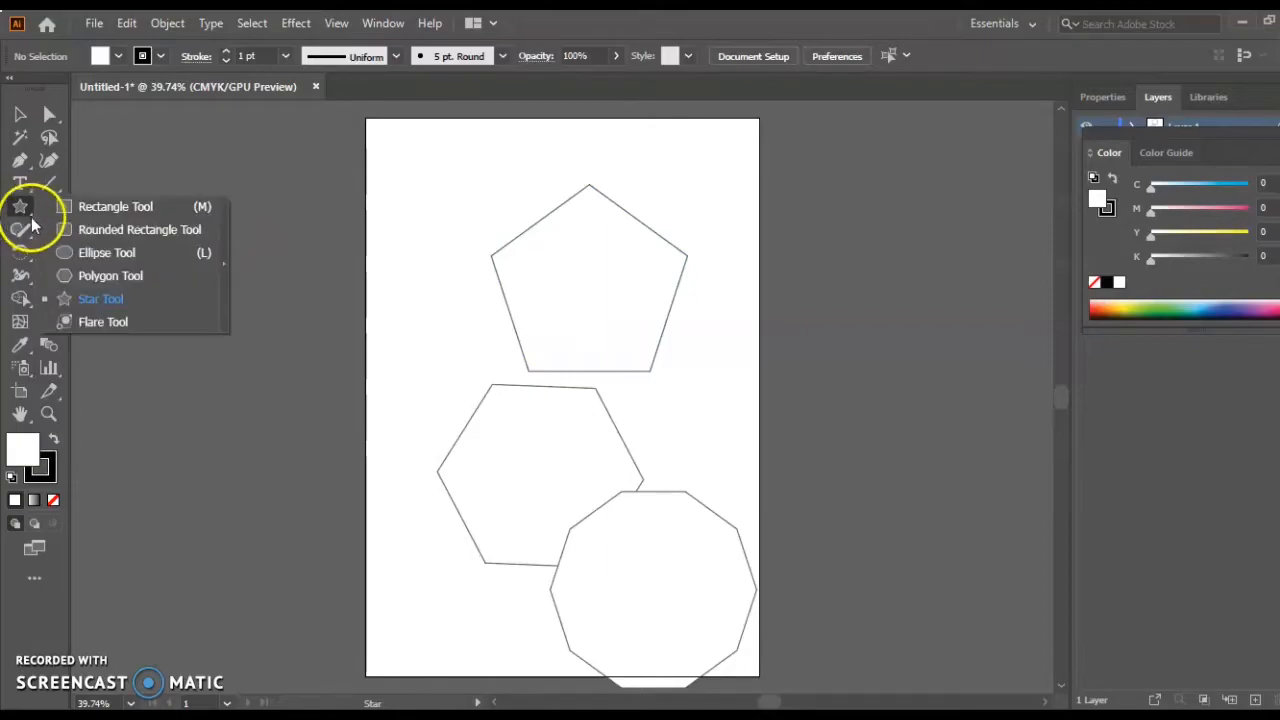
pyautogui.click(127, 321)
pyautogui.moveTo(451, 343); pyautogui.dragTo(486, 390)
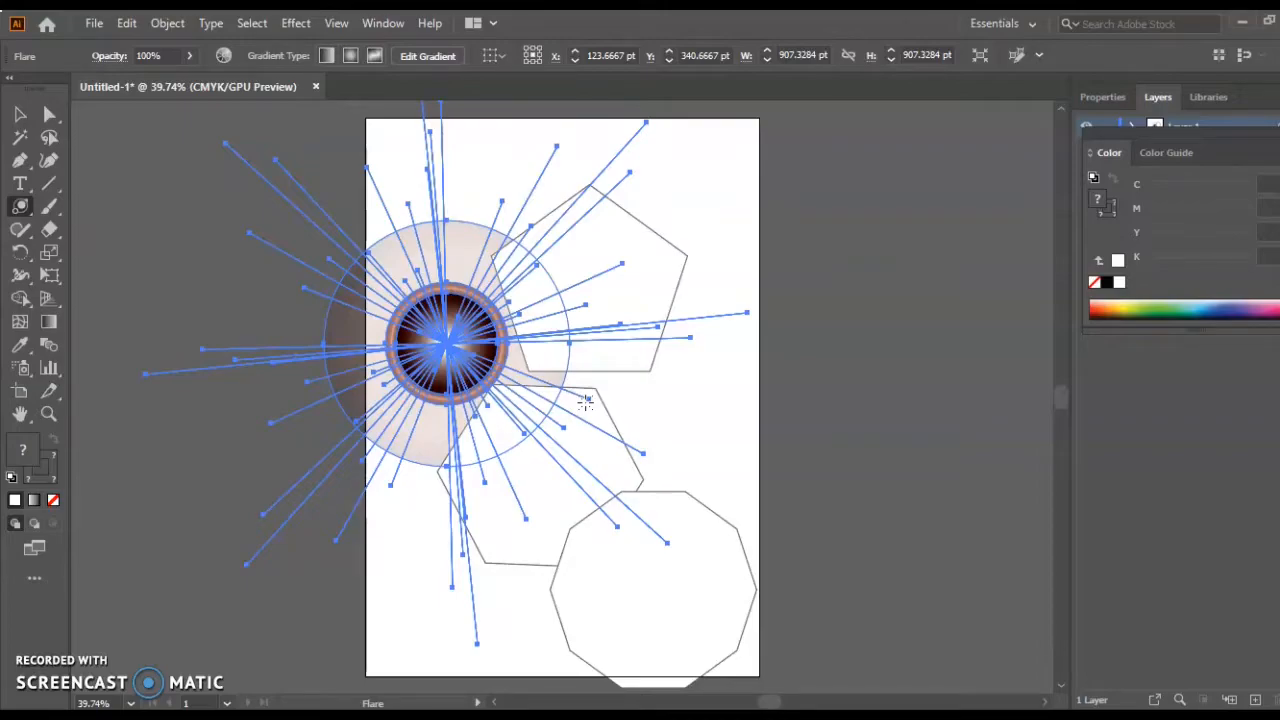
# - Clear the artboard by deleting the flare, the pentagon, the hexagon and the ten-sided polygon
pyautogui.click(20, 114)
pyautogui.click(265, 270)
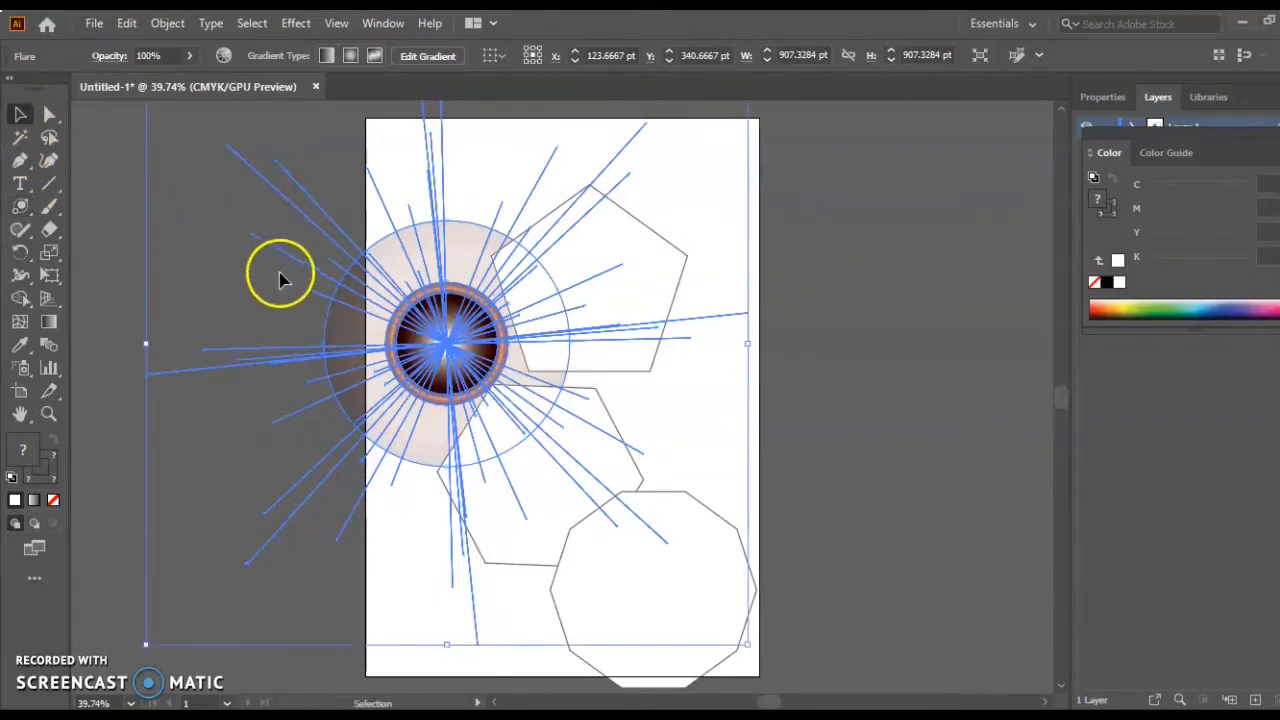
pyautogui.press('Delete')
pyautogui.click(600, 320)
pyautogui.press('Delete')
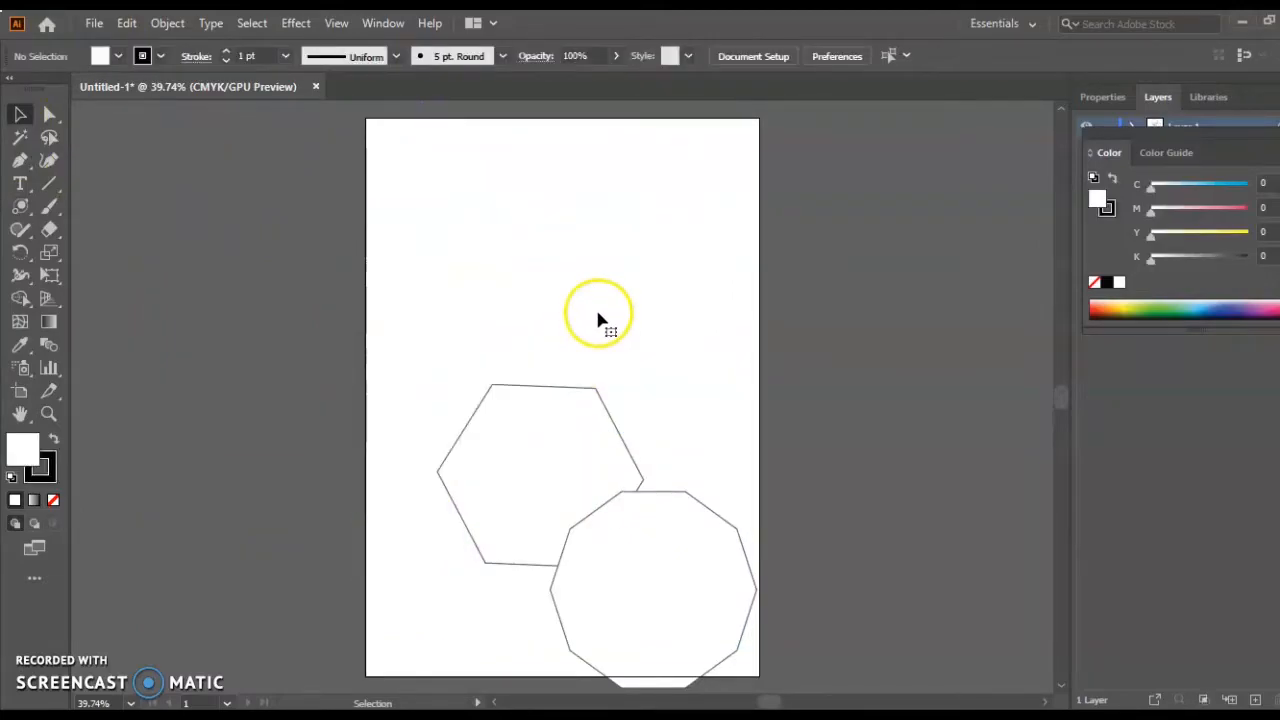
pyautogui.click(546, 455)
pyautogui.click(643, 540)
pyautogui.moveTo(415, 288); pyautogui.dragTo(800, 691)
pyautogui.press('Delete')
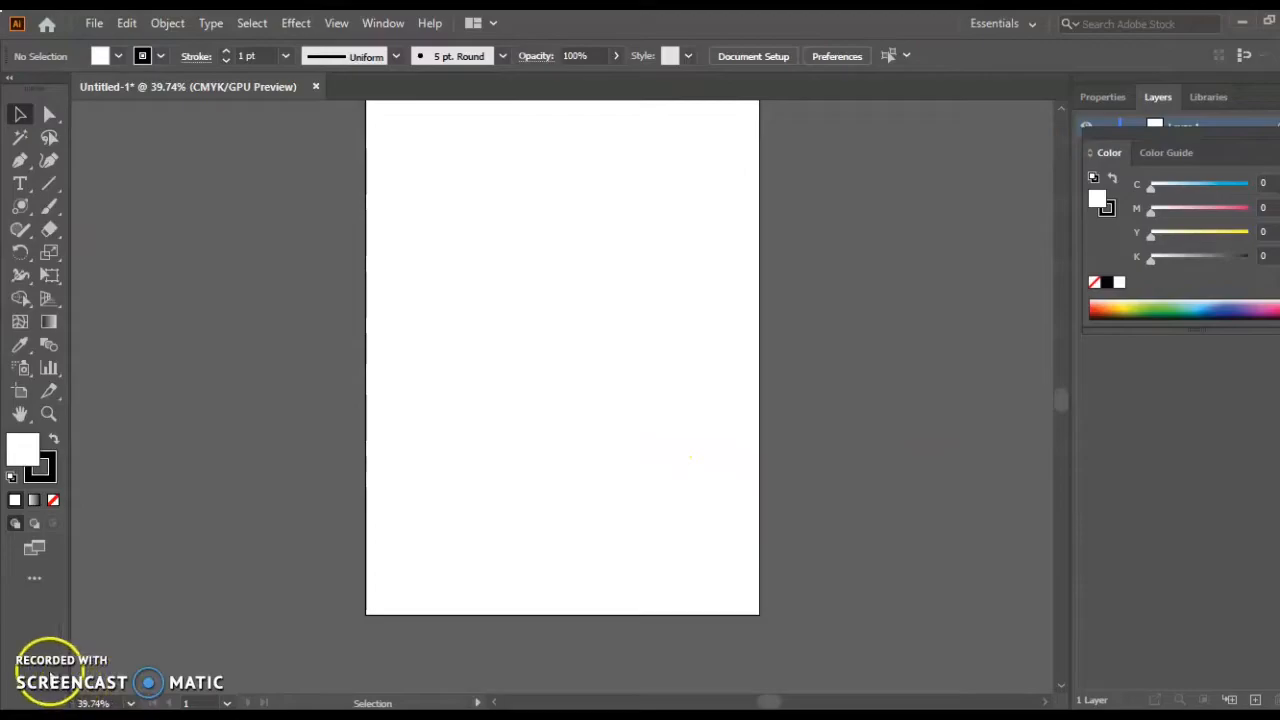
# - Draw a small square in the artboard's upper-left area and place a copy of it flush against its right side
pyautogui.click(22, 208)
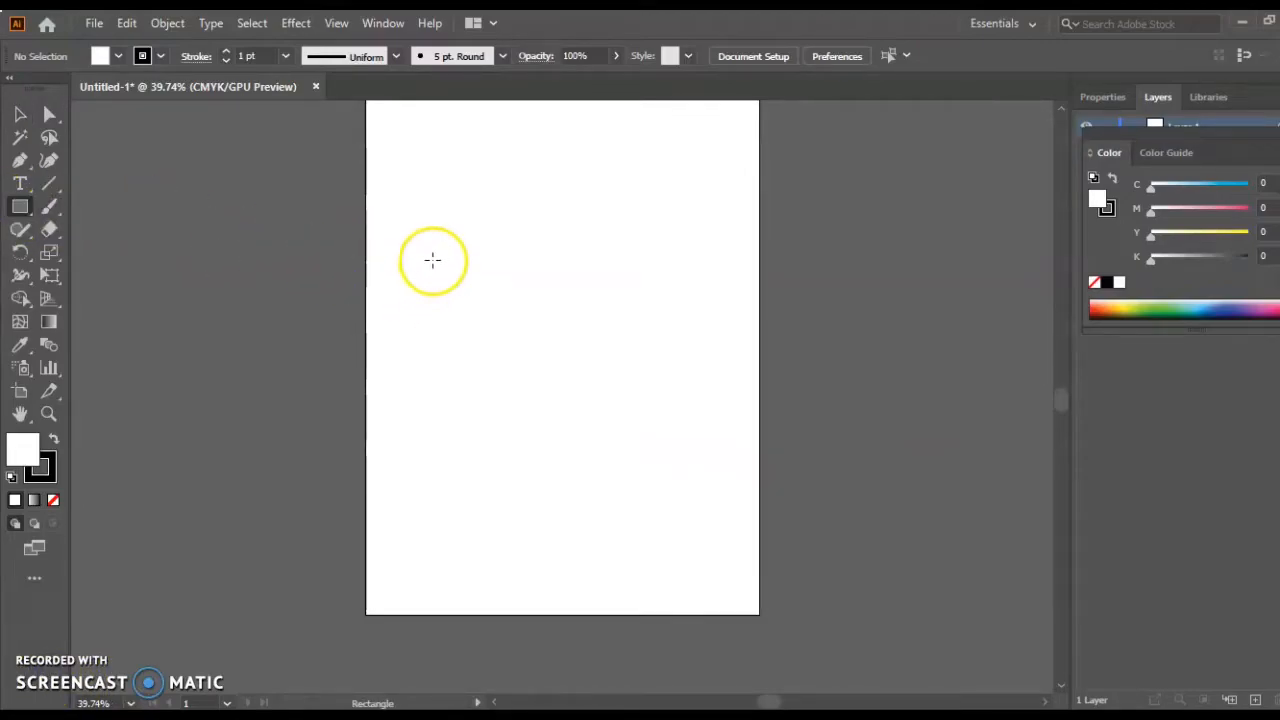
pyautogui.moveTo(432, 260); pyautogui.dragTo(495, 342)
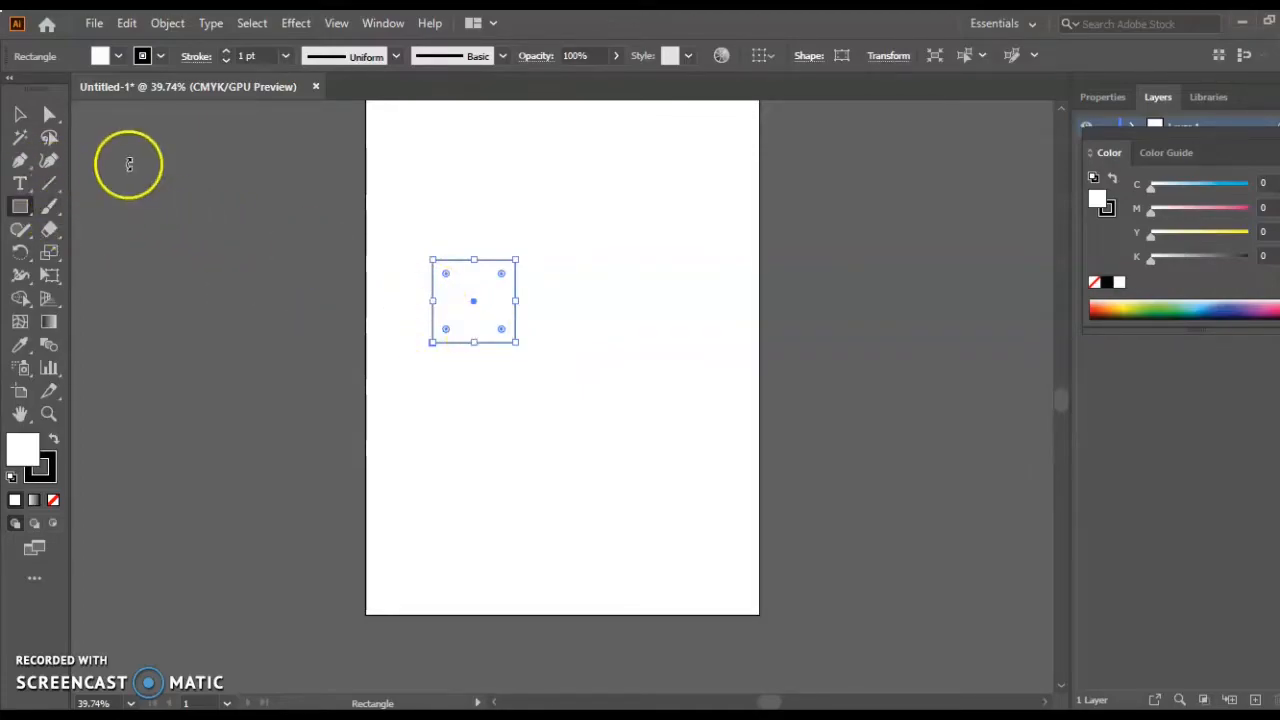
pyautogui.click(21, 114)
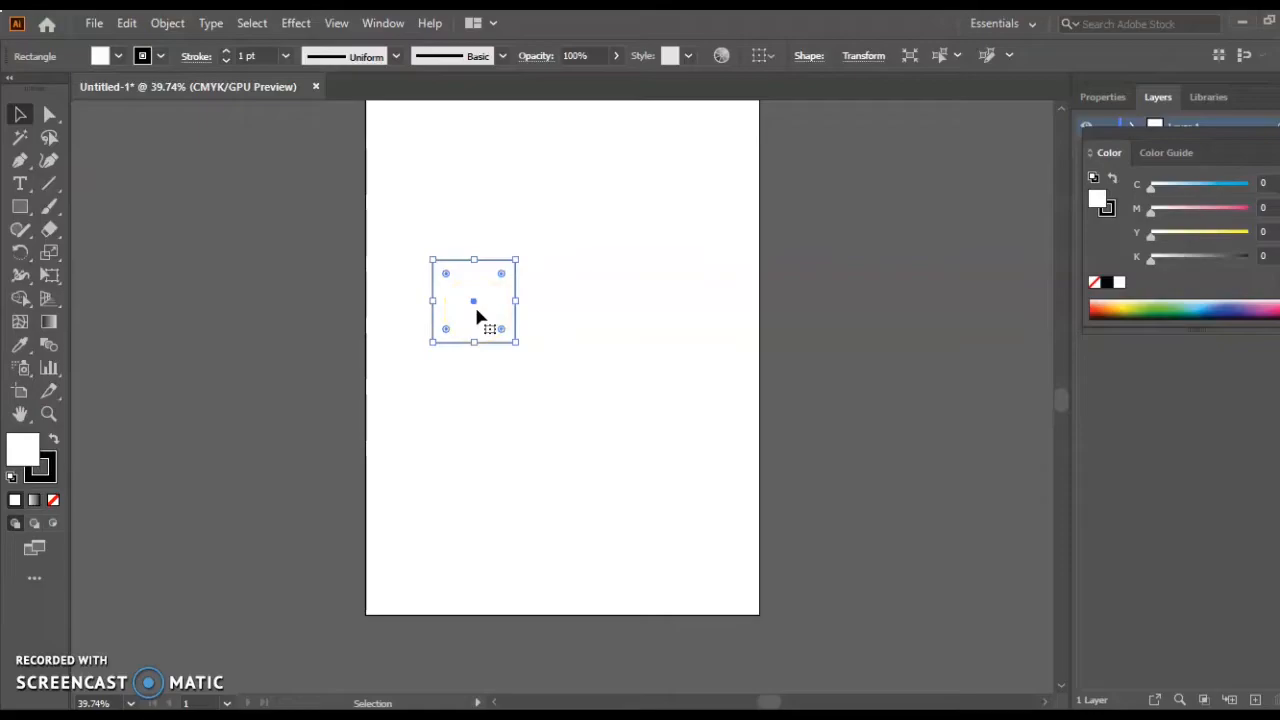
pyautogui.moveTo(477, 315); pyautogui.dragTo(560, 325)
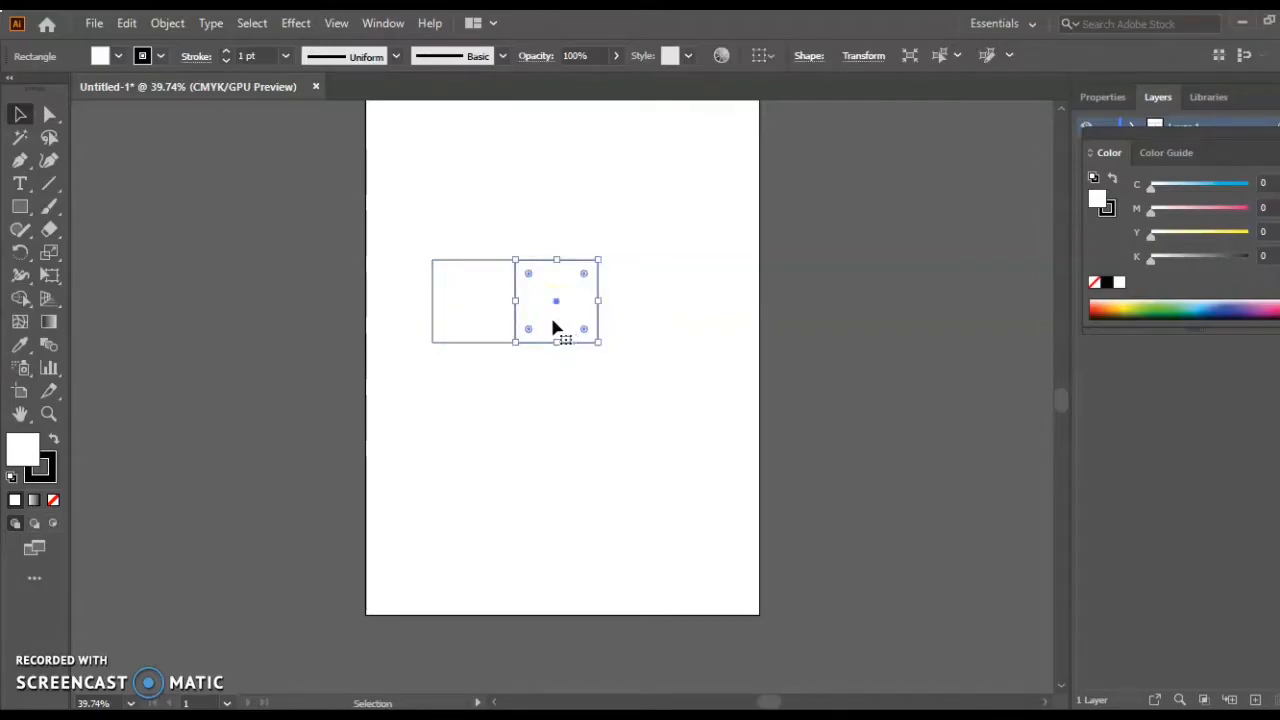
# - Copy the right square directly below itself and copy that one to its left, completing a two-by-two grid
pyautogui.click(560, 306)
pyautogui.moveTo(561, 310); pyautogui.dragTo(556, 395)
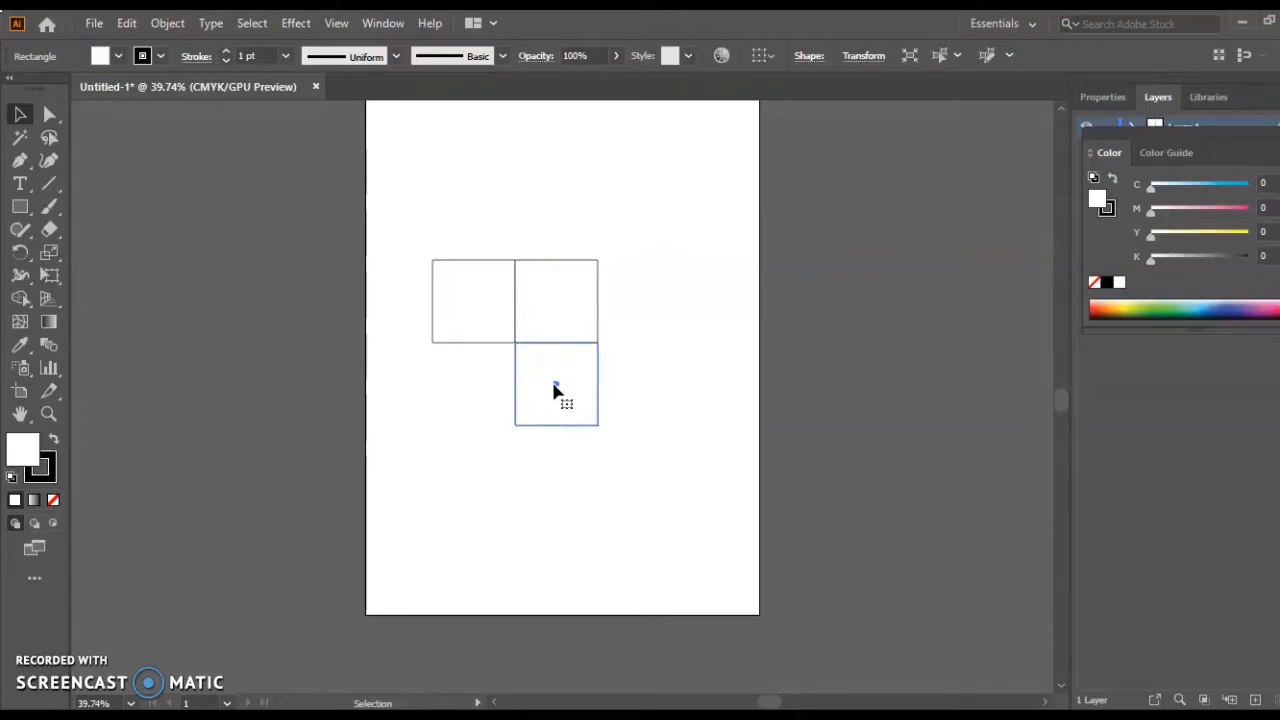
pyautogui.moveTo(557, 392); pyautogui.dragTo(470, 393)
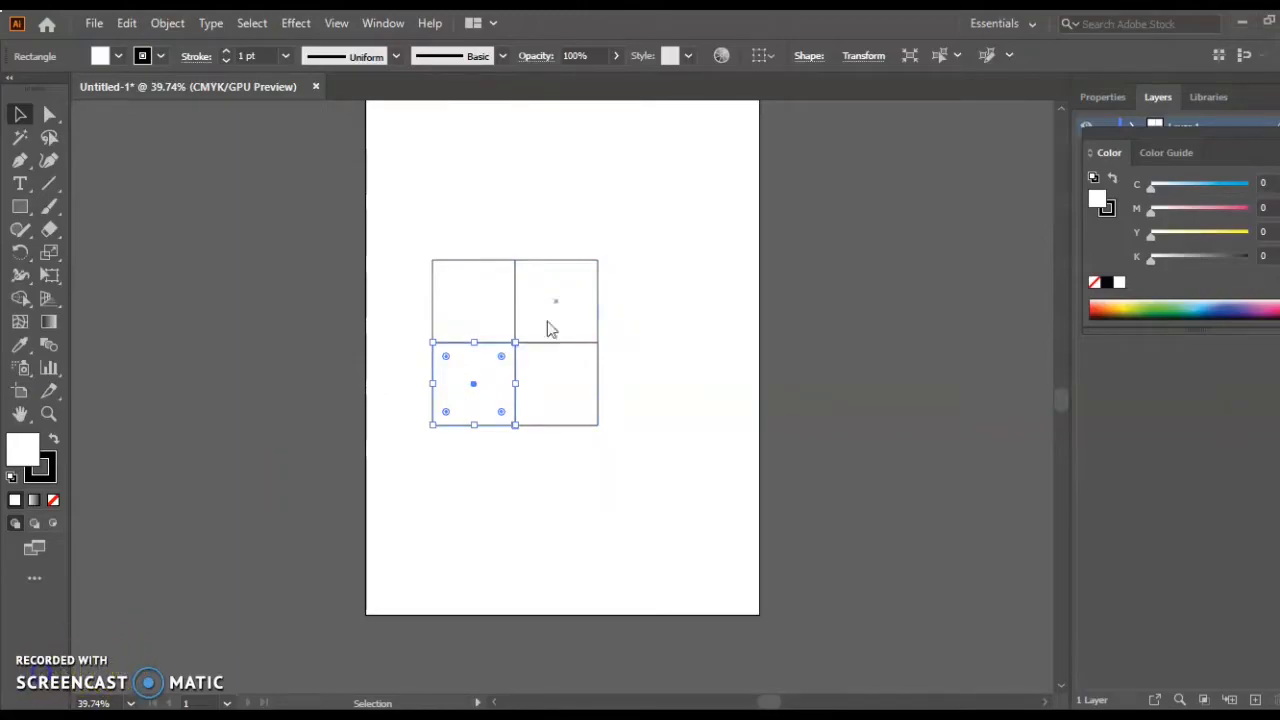
# - Delete the upper-right square of the two-by-two grid
pyautogui.click(22, 114)
pyautogui.click(540, 285)
pyautogui.press('Delete')
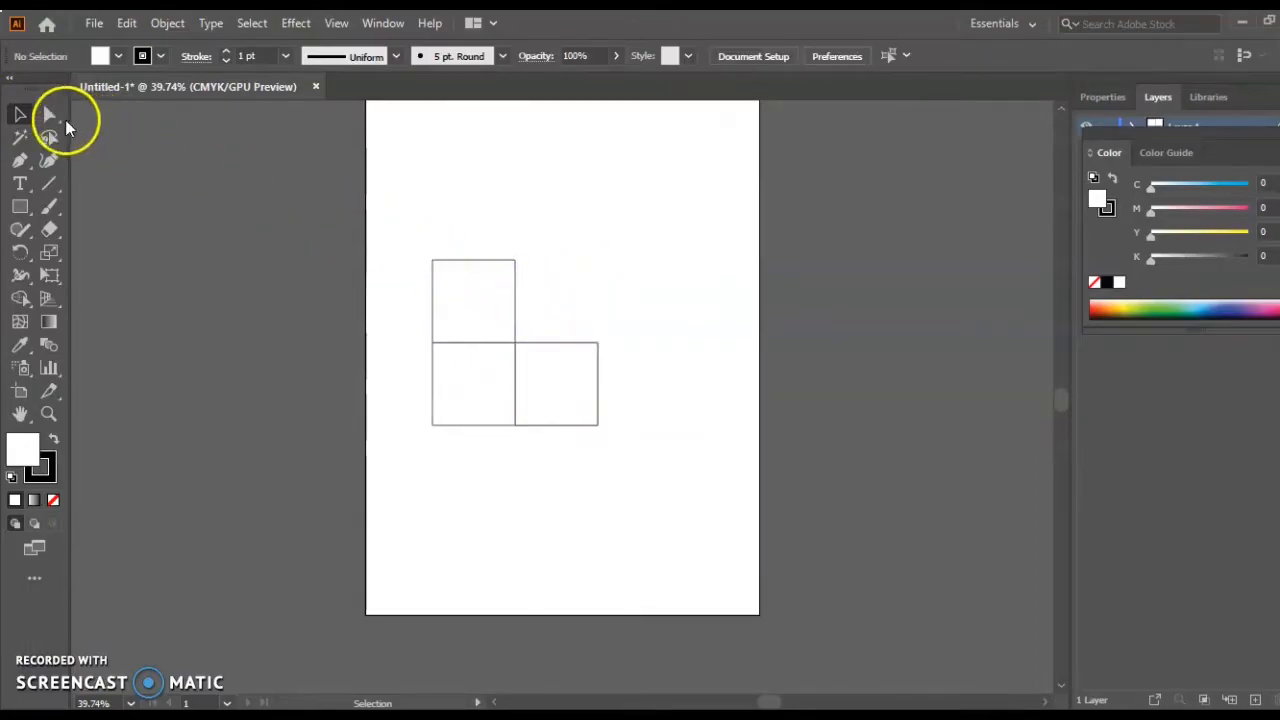
# - Try to reposition the upper square by its top anchor points with the Direct Selection tool, and undo the move
pyautogui.click(52, 118)
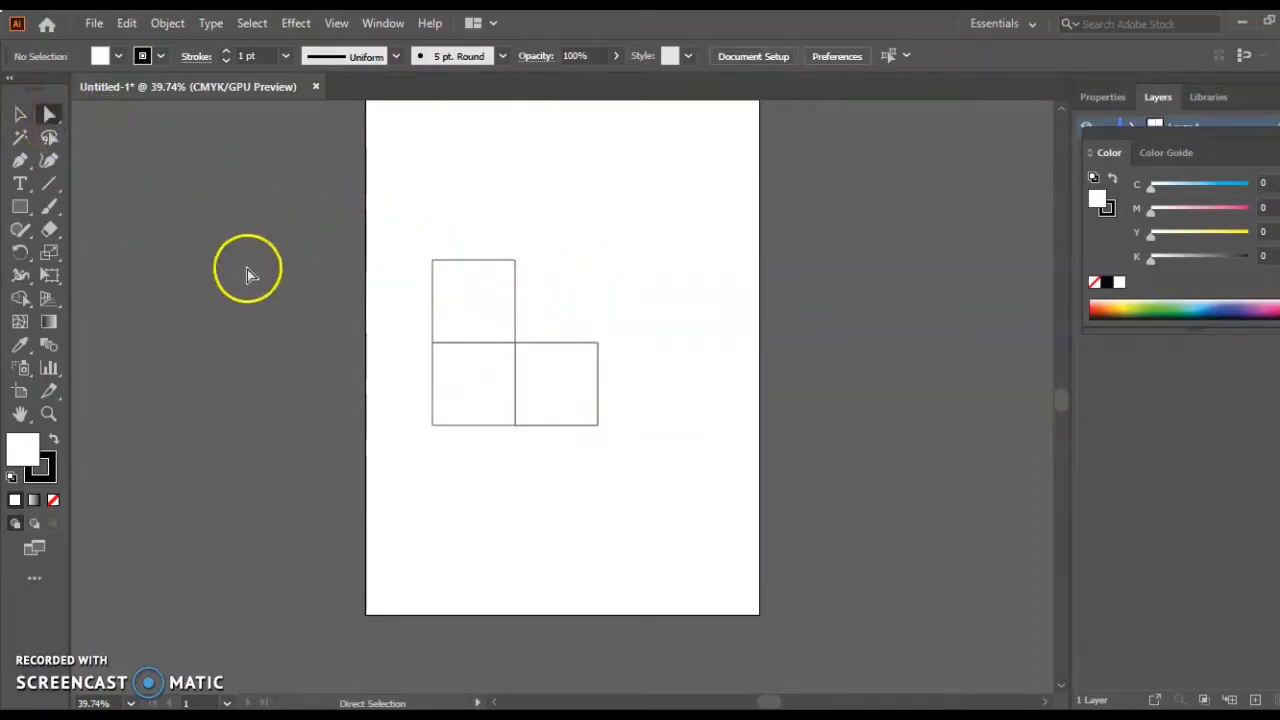
pyautogui.moveTo(415, 238); pyautogui.dragTo(545, 316)
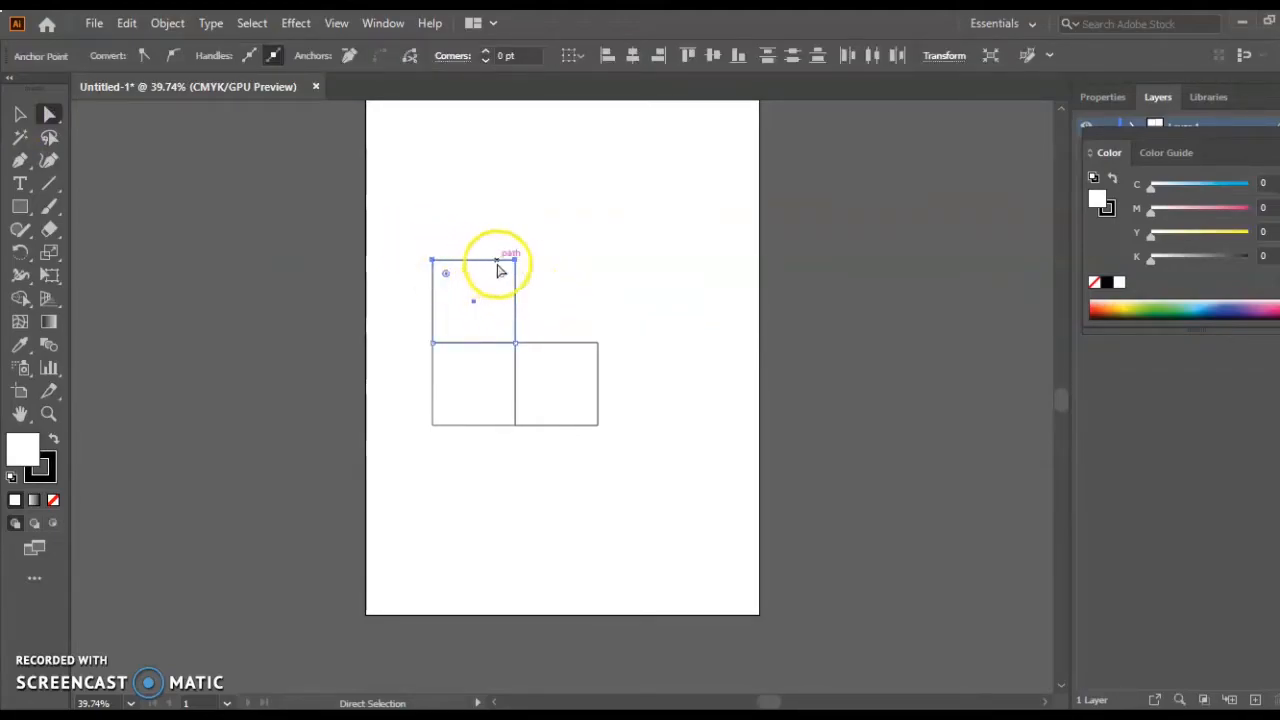
pyautogui.moveTo(503, 282); pyautogui.dragTo(546, 297)
pyautogui.moveTo(429, 247); pyautogui.dragTo(551, 331)
pyautogui.moveTo(398, 235); pyautogui.dragTo(556, 297)
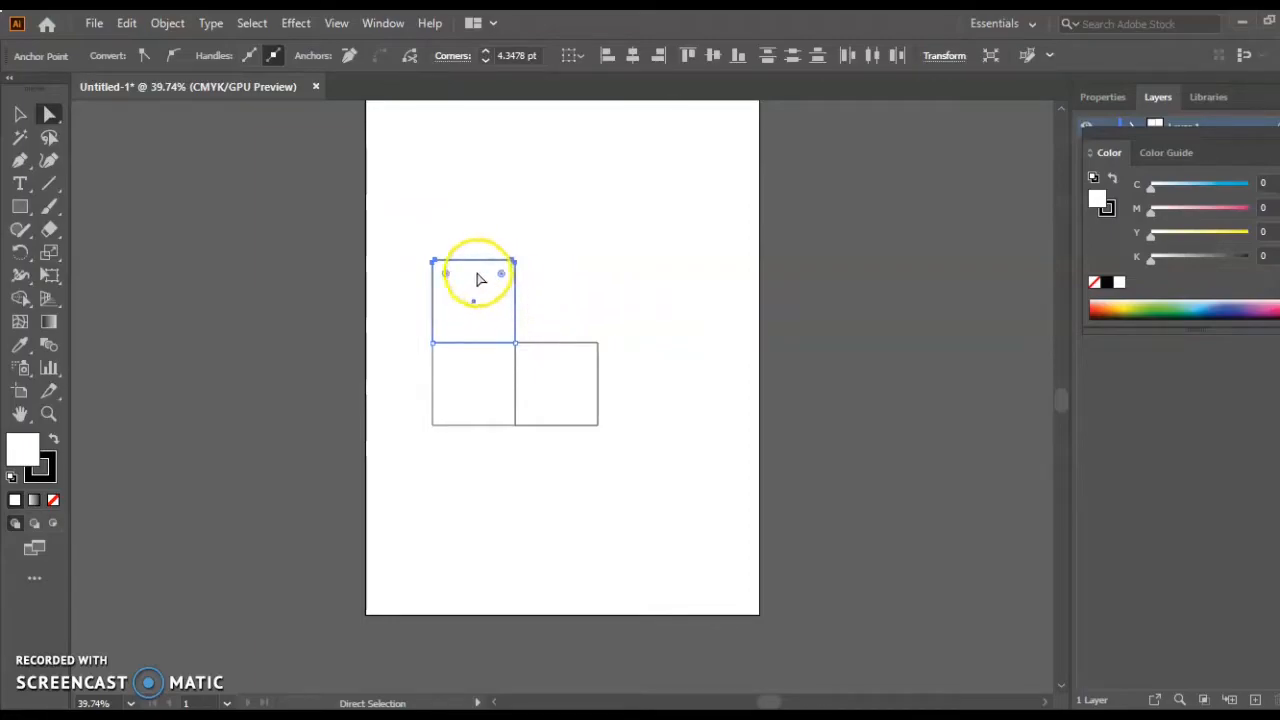
pyautogui.moveTo(471, 280); pyautogui.dragTo(518, 283)
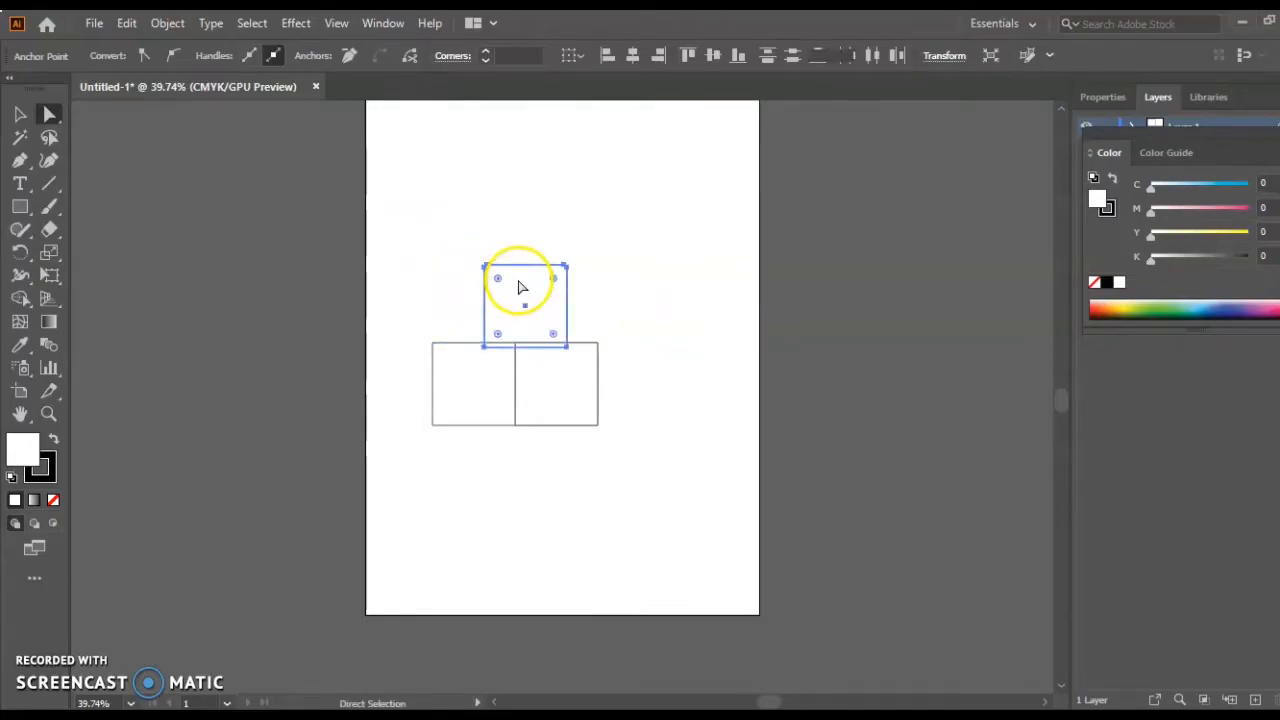
pyautogui.hotkey('ctrl', 'z')
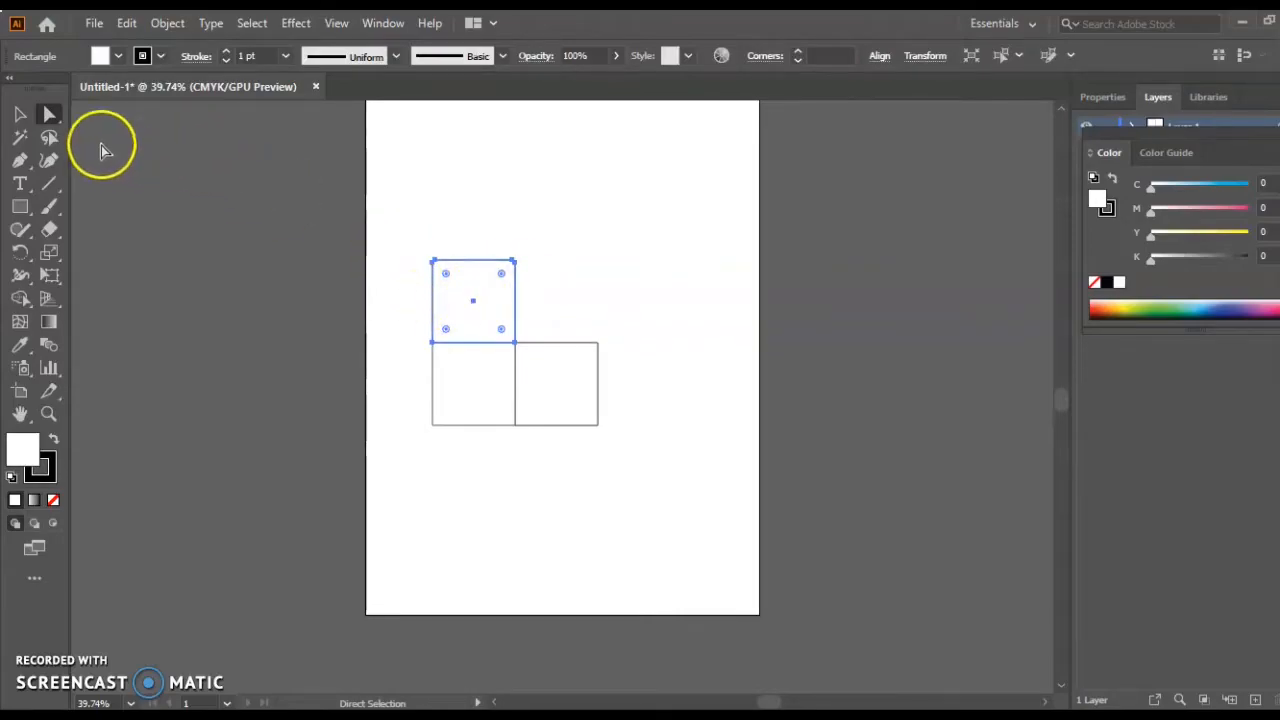
pyautogui.click(21, 114)
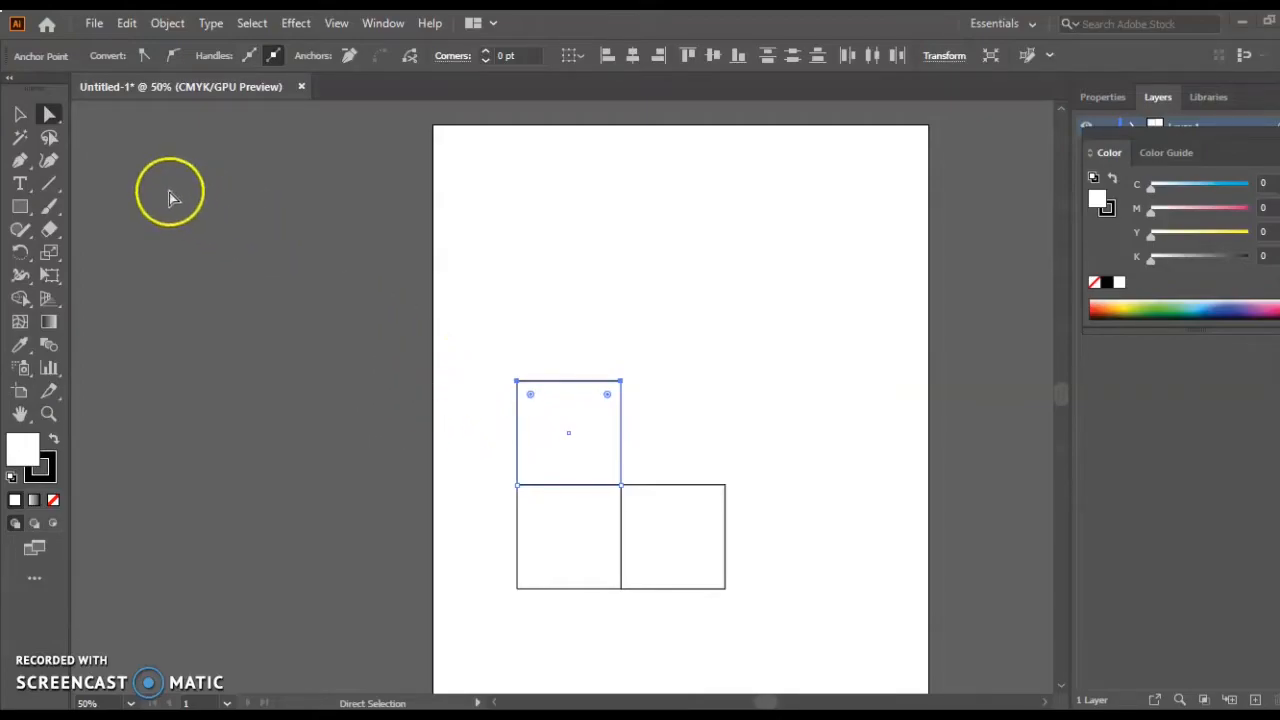
pyautogui.click(20, 115)
pyautogui.press('z')
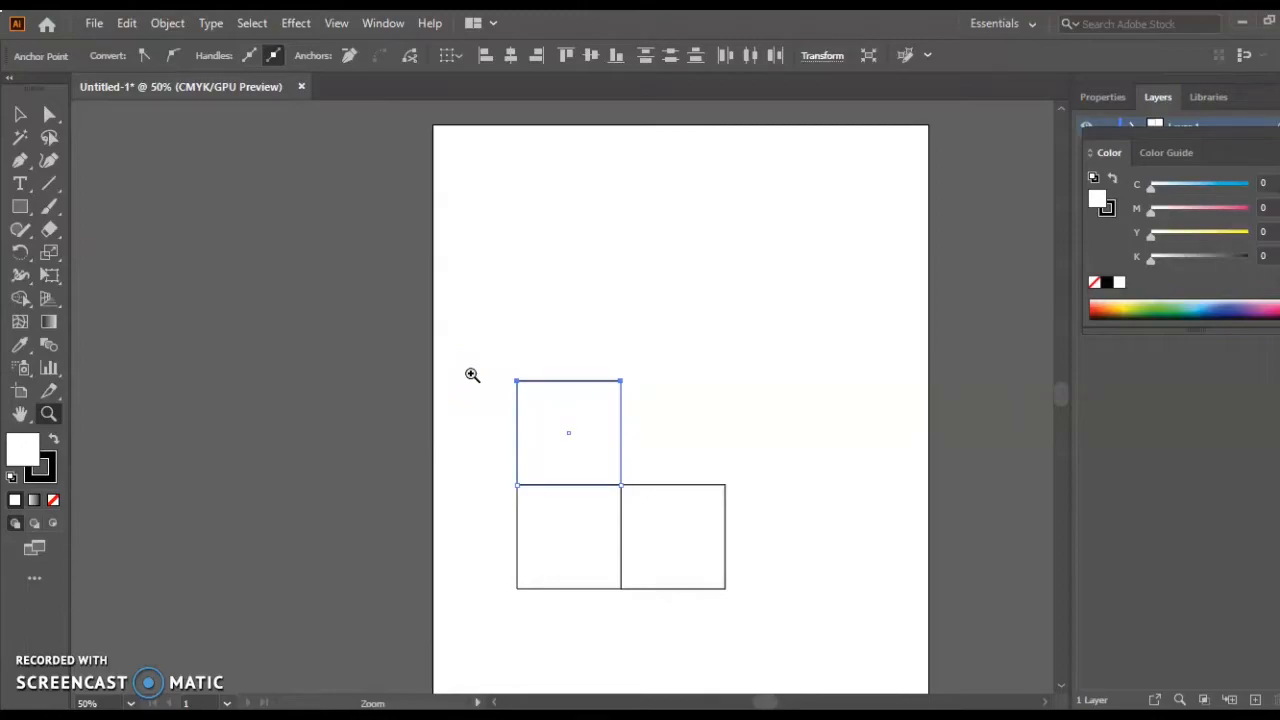
pyautogui.click(19, 115)
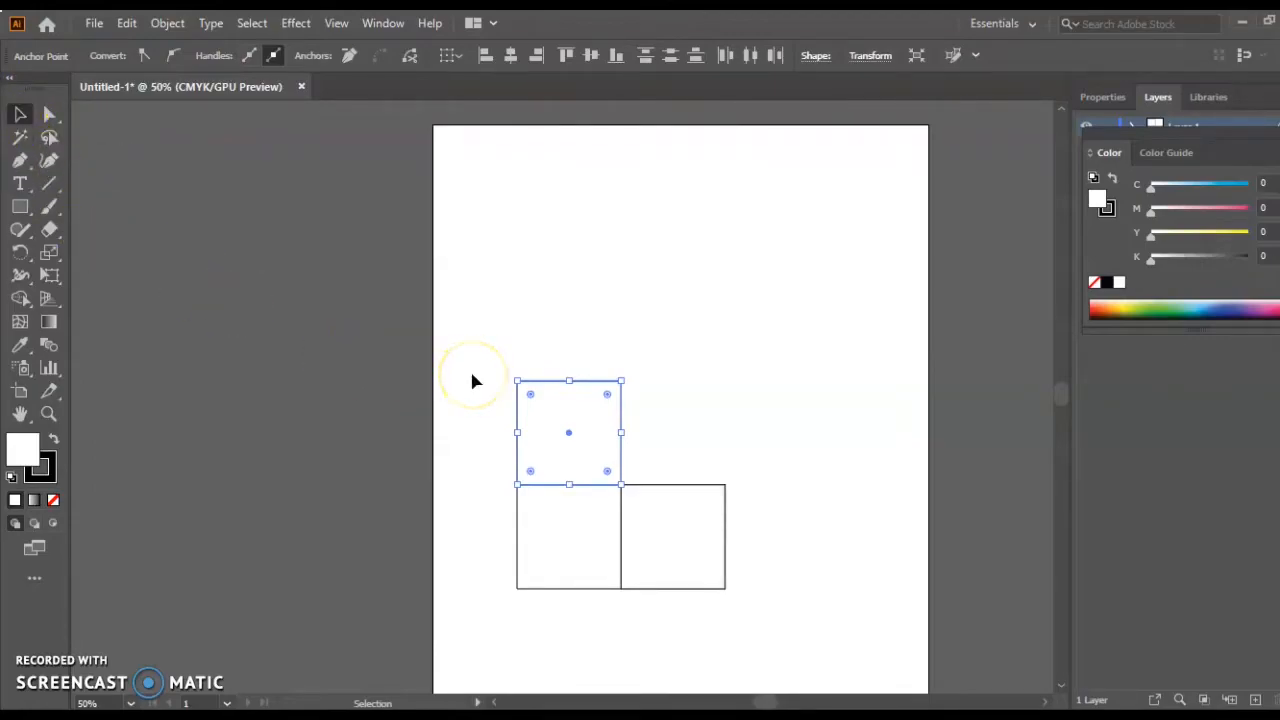
# - Slant the upper square into a box's top face by moving its two top anchor points down and to the right
pyautogui.press('z')
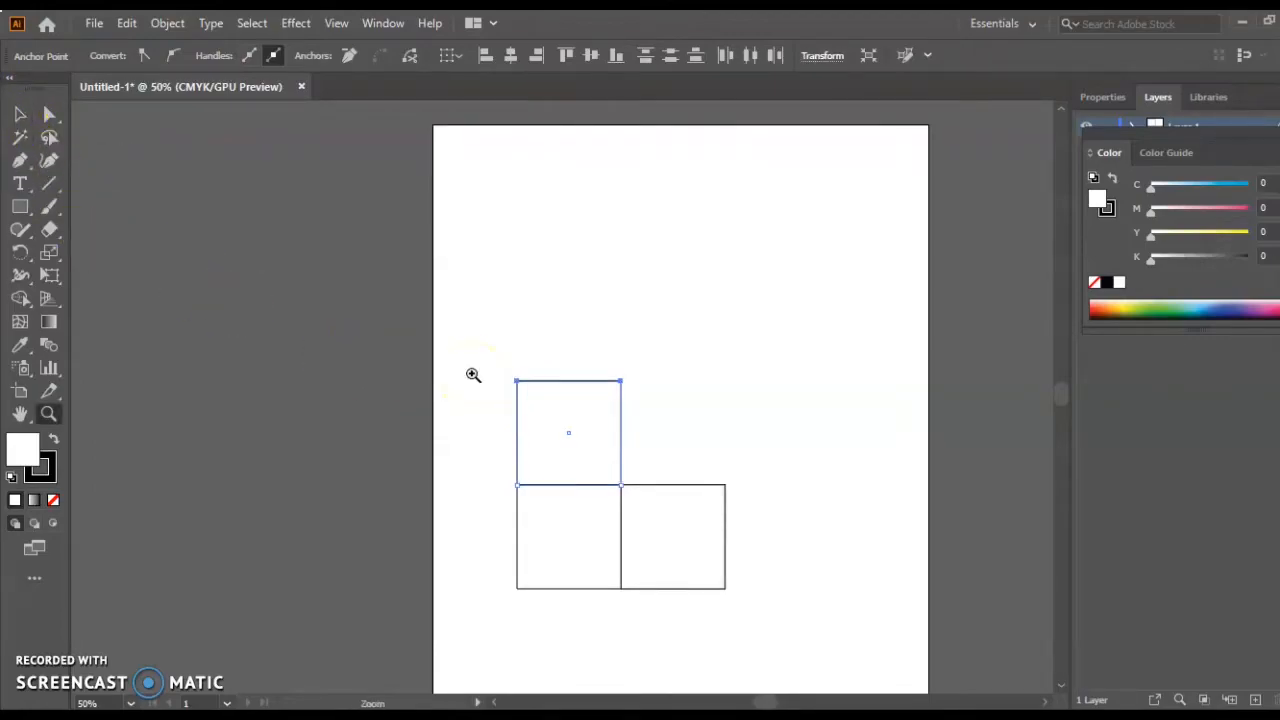
pyautogui.click(630, 408)
pyautogui.click(503, 426)
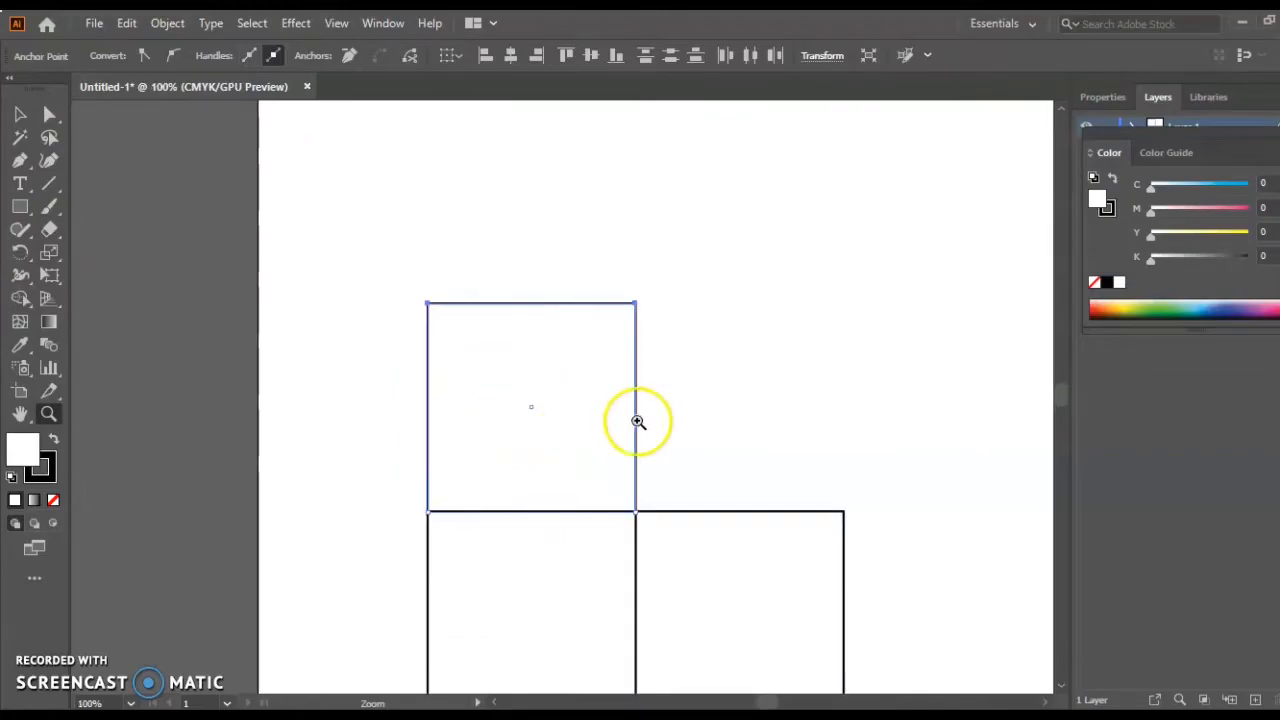
pyautogui.click(672, 355)
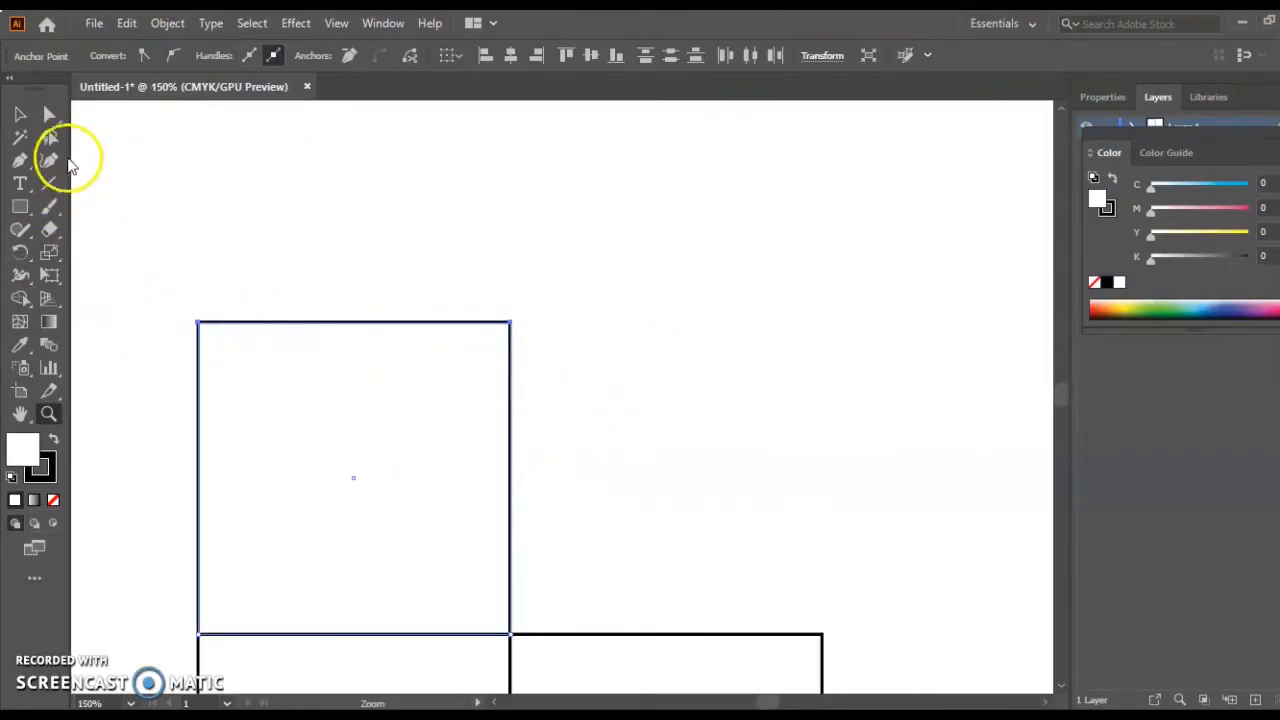
pyautogui.click(52, 116)
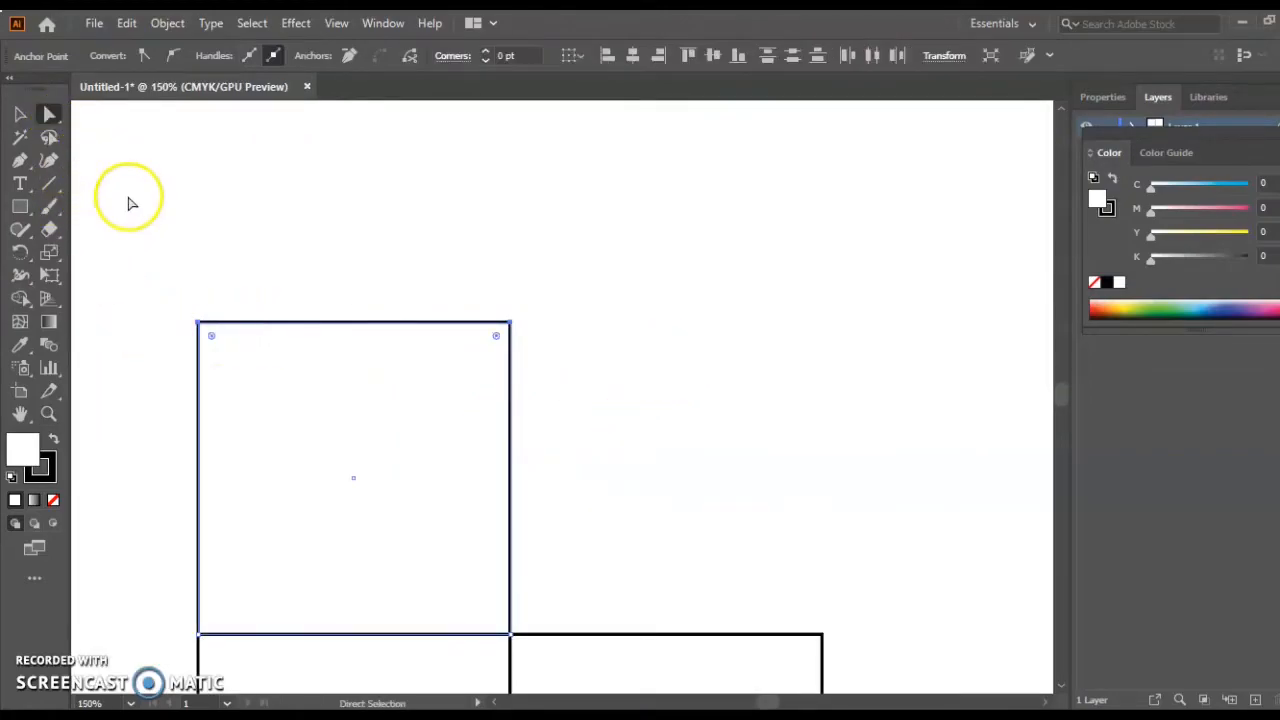
pyautogui.click(155, 296)
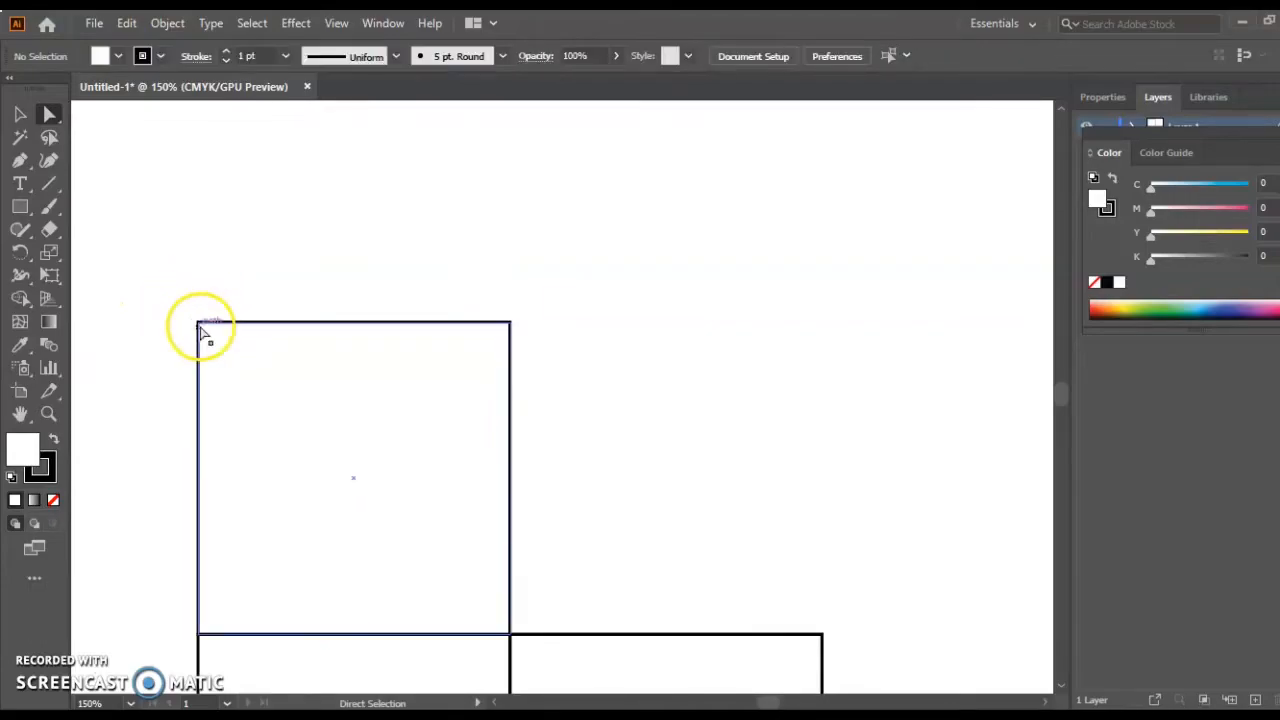
pyautogui.moveTo(171, 299); pyautogui.dragTo(757, 557)
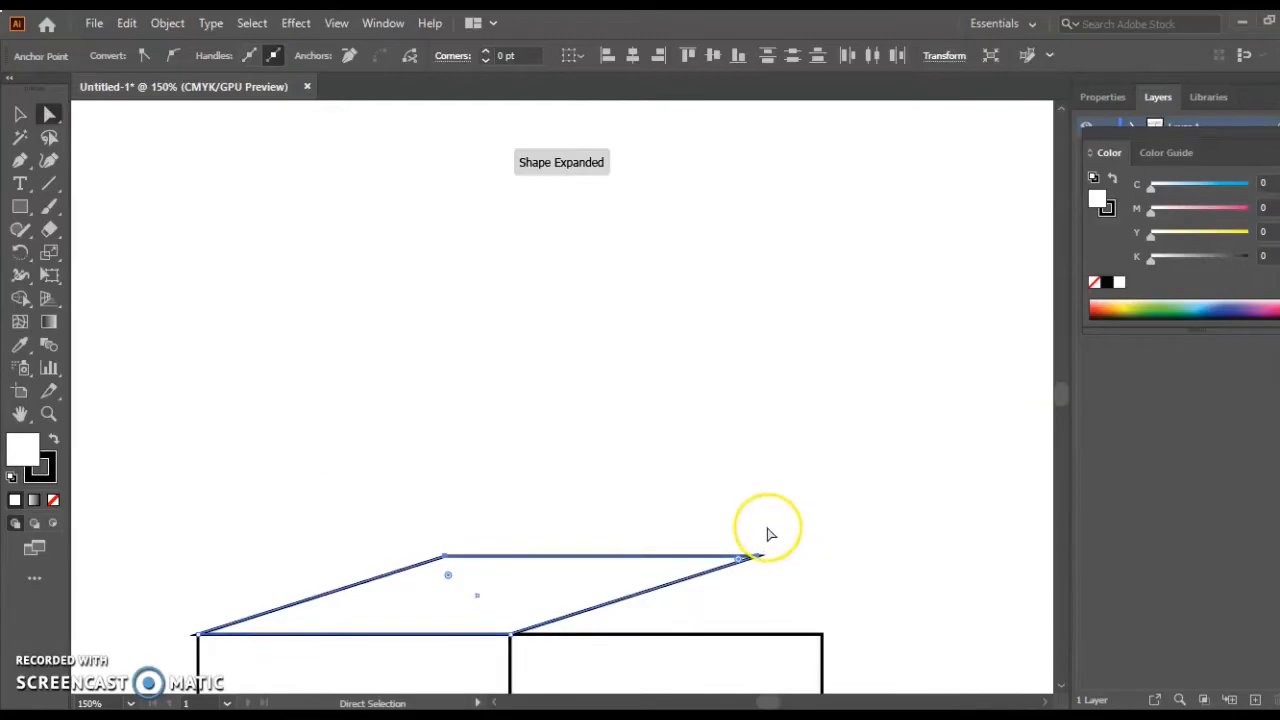
# - Move the lower-right square's two right anchor points up and inward so its upper corner meets the top face's right corner
pyautogui.scroll(-2, 768, 528)
pyautogui.scroll(-9, 768, 535)
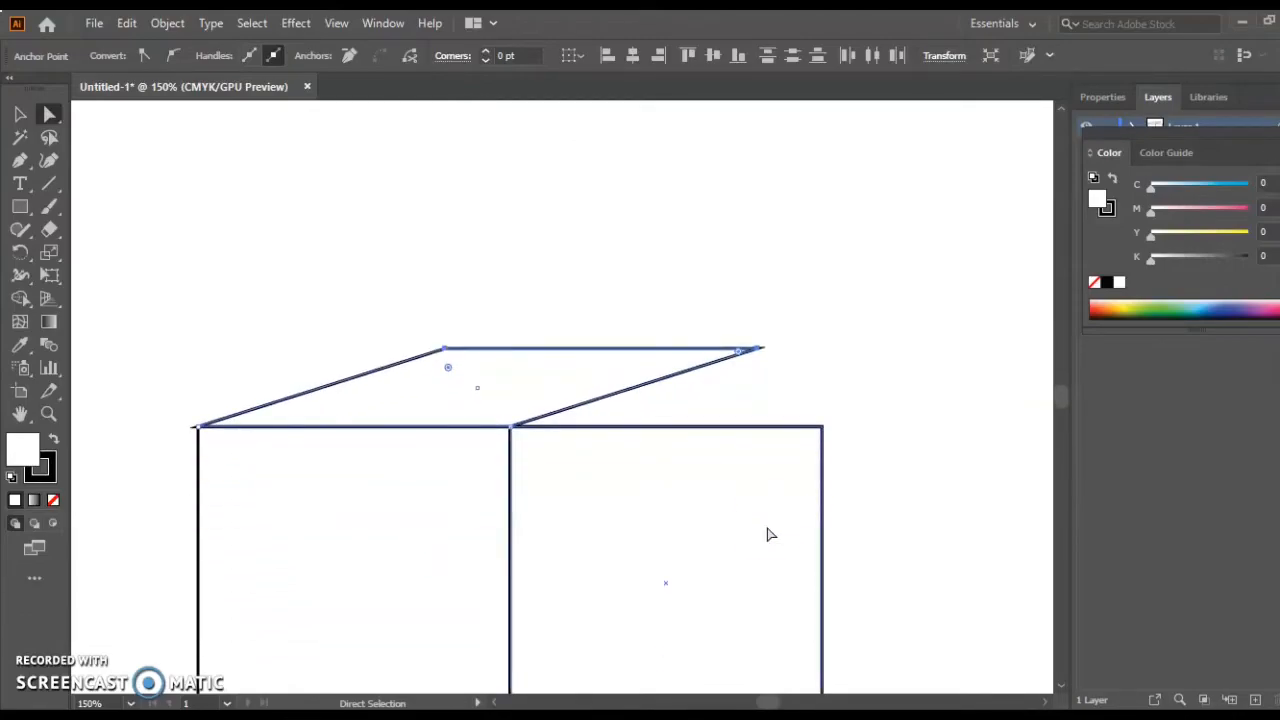
pyautogui.scroll(-4, 774, 514)
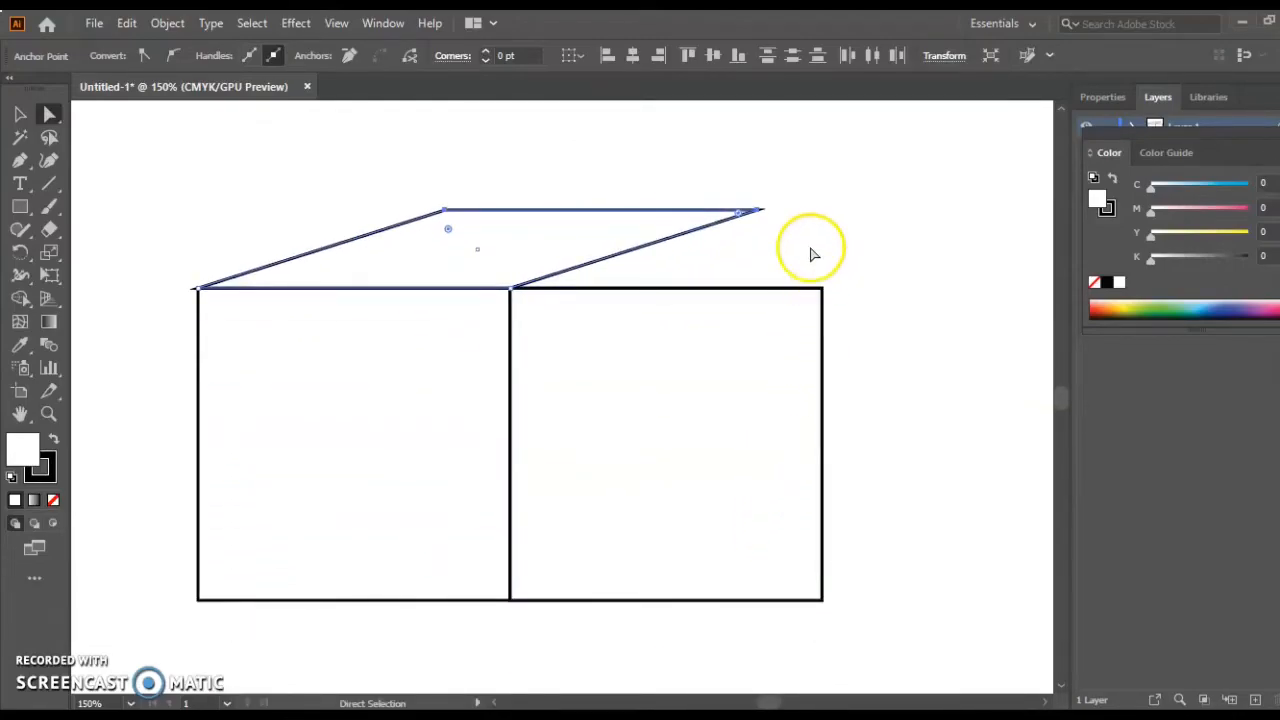
pyautogui.moveTo(807, 248); pyautogui.dragTo(857, 632)
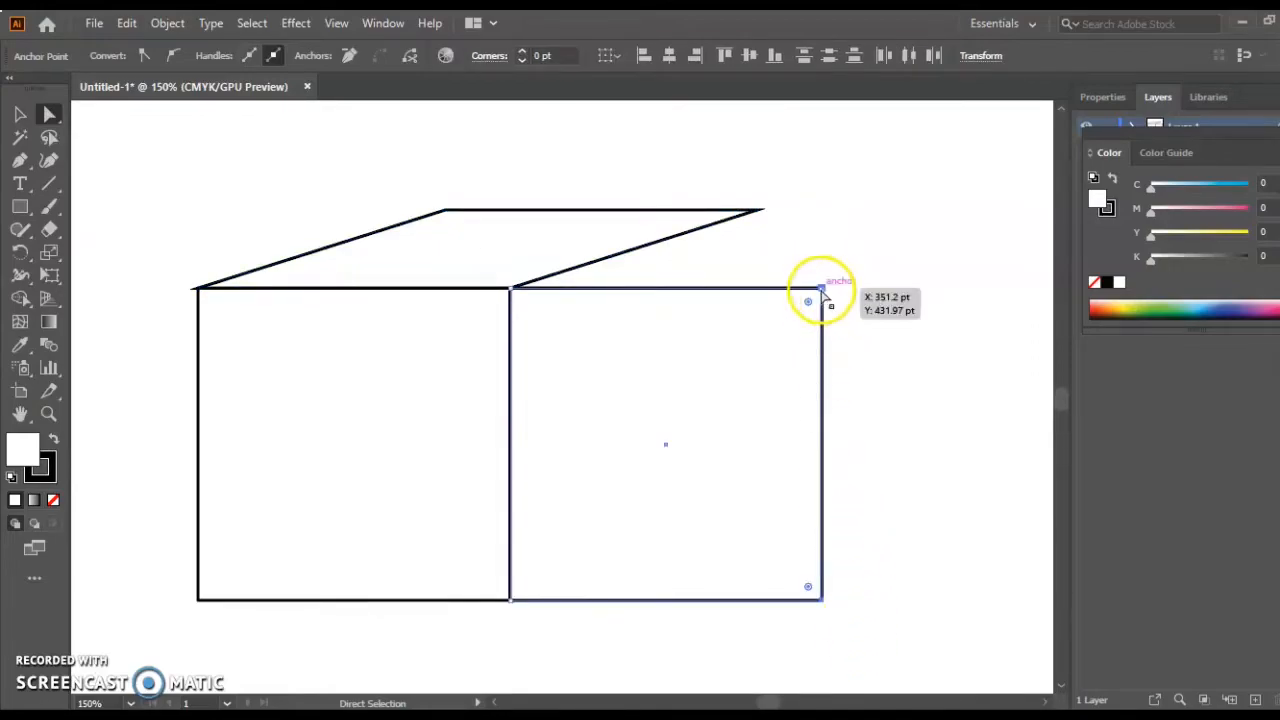
pyautogui.moveTo(820, 291); pyautogui.dragTo(763, 213)
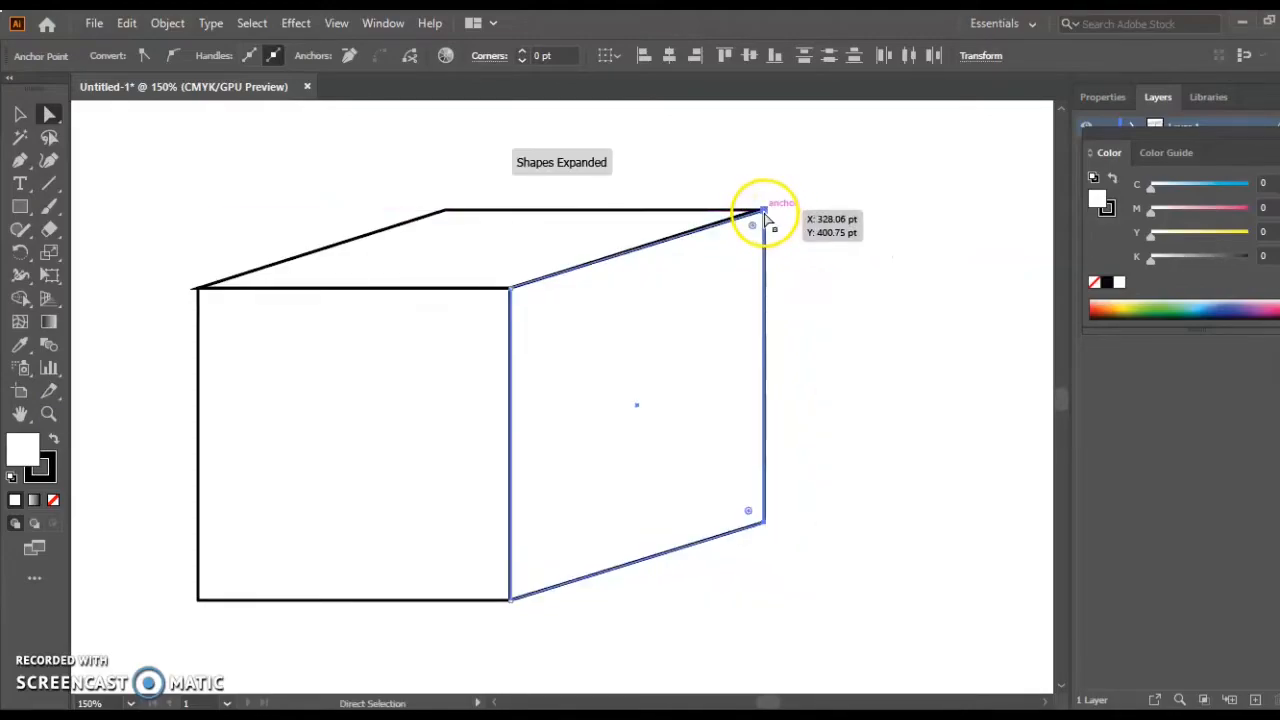
# - Select the front, top and side faces of the box and group them into one object
pyautogui.scroll(-2, 654, 360)
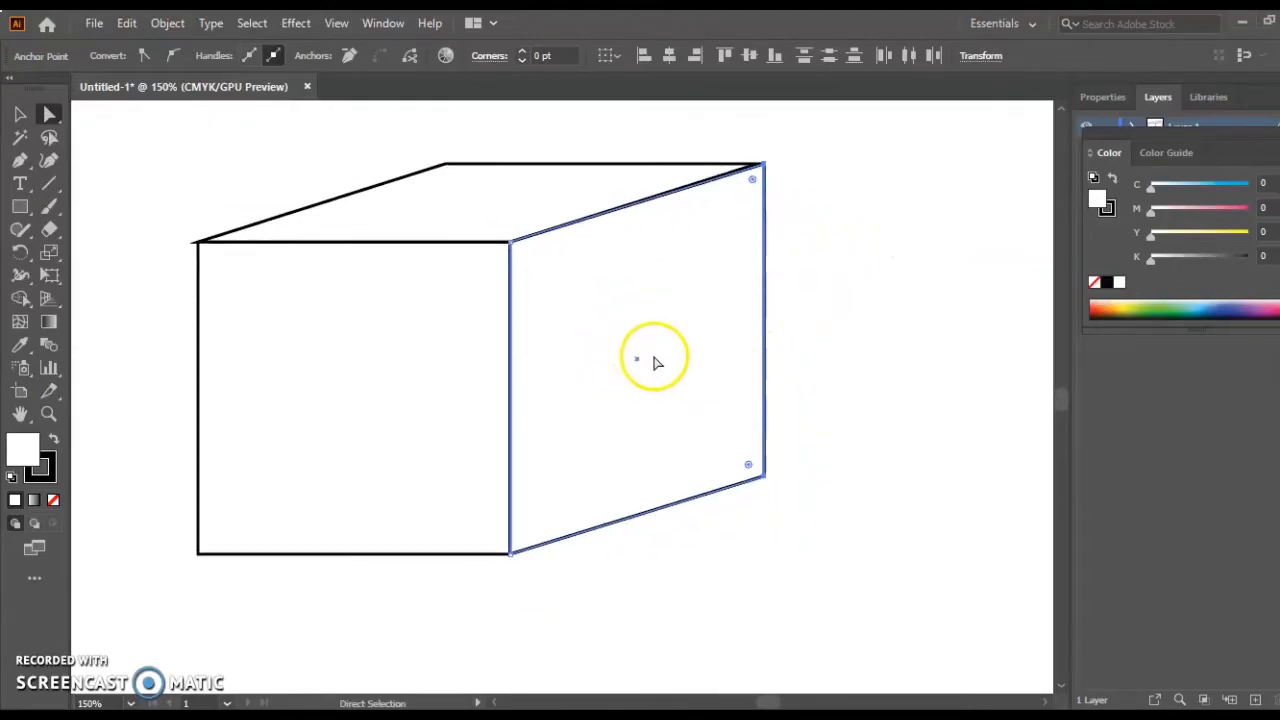
pyautogui.keyDown('shift'); pyautogui.click(436, 330); pyautogui.keyUp('shift')
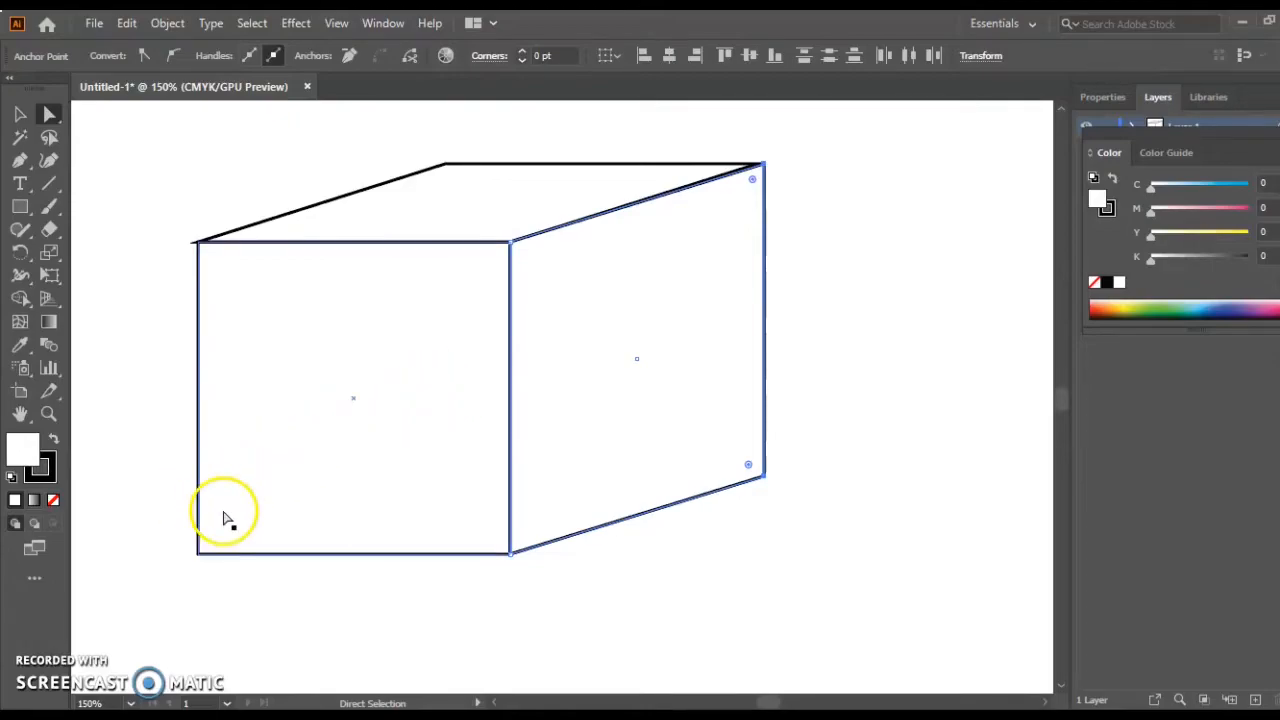
pyautogui.keyDown('shift'); pyautogui.click(372, 356); pyautogui.keyUp('shift')
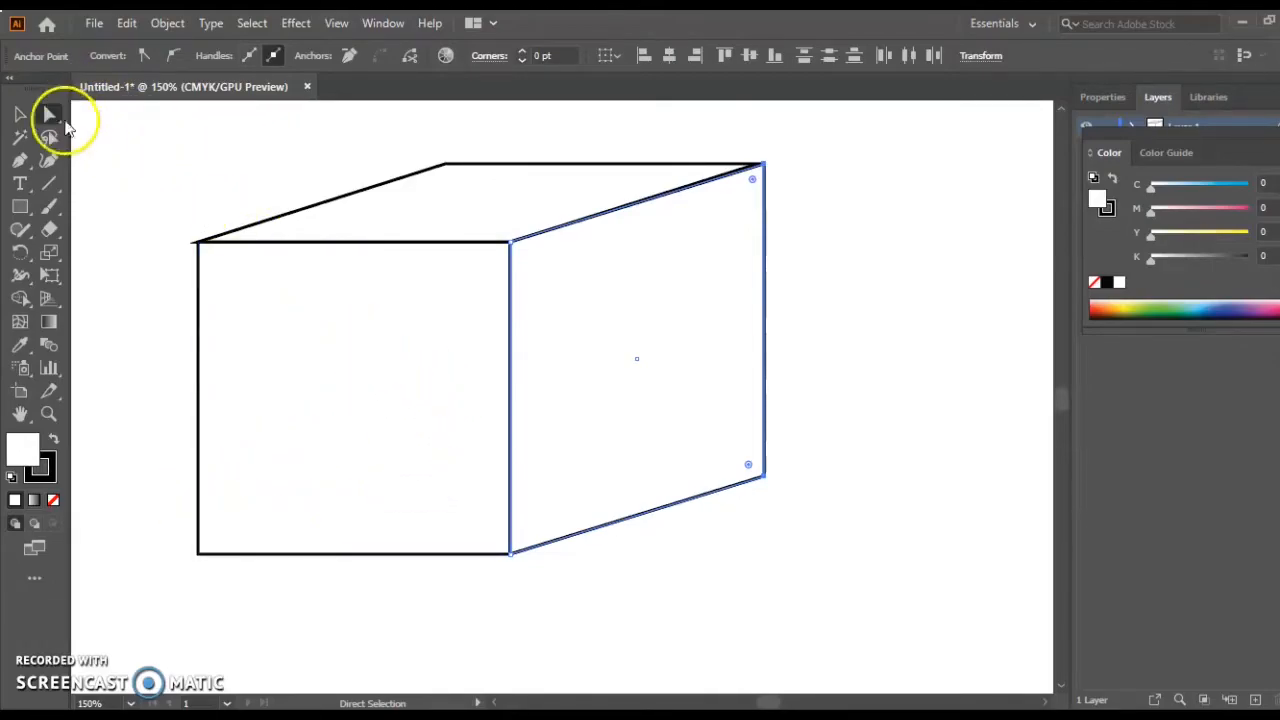
pyautogui.click(18, 115)
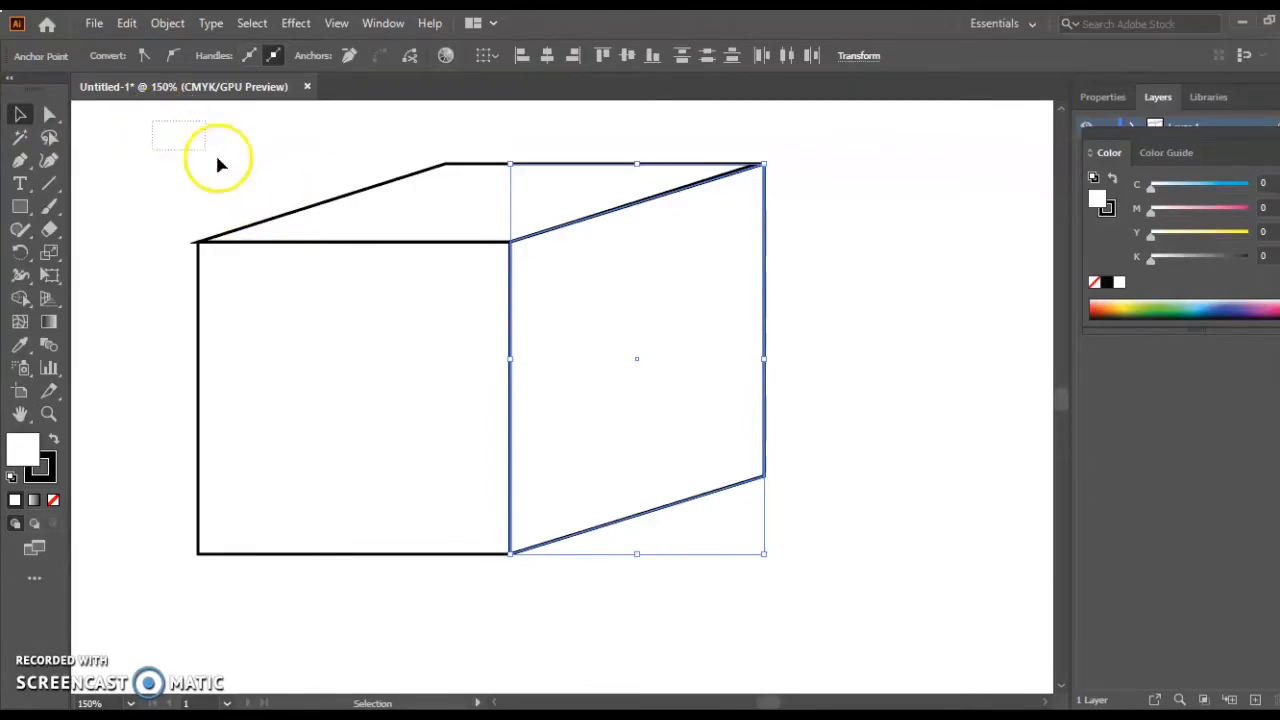
pyautogui.moveTo(685, 445); pyautogui.dragTo(820, 612)
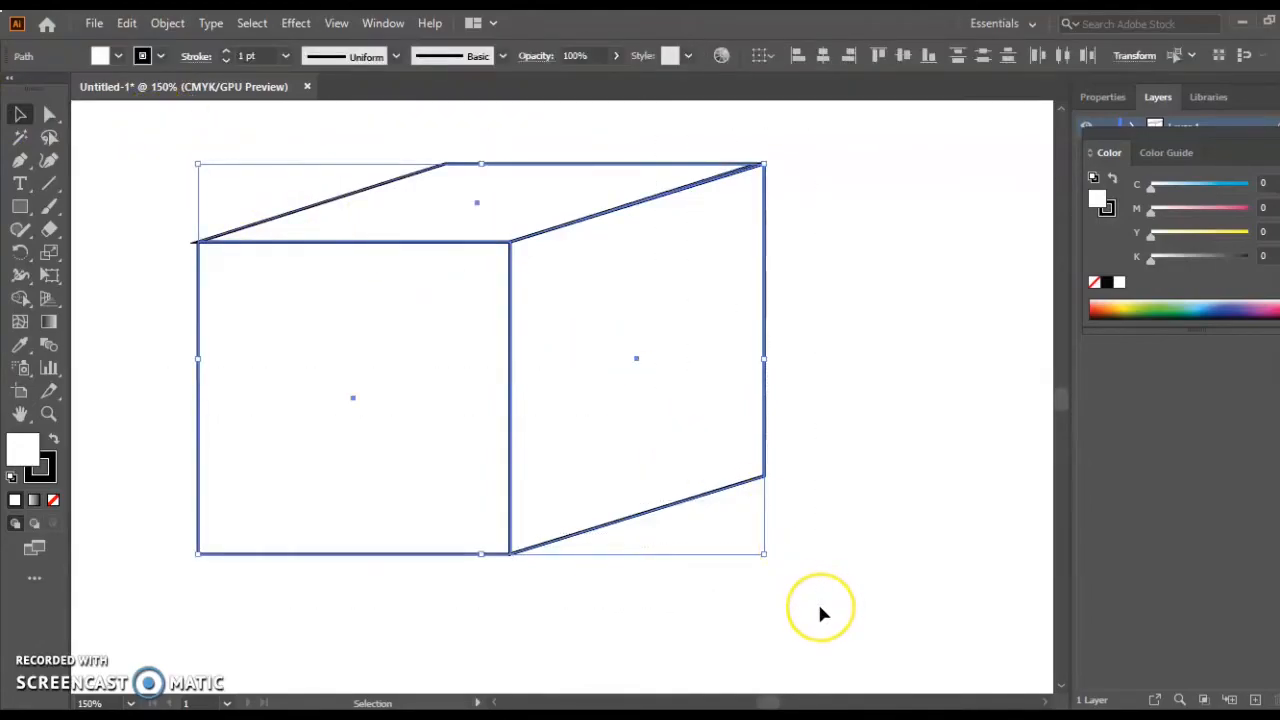
pyautogui.press('a')
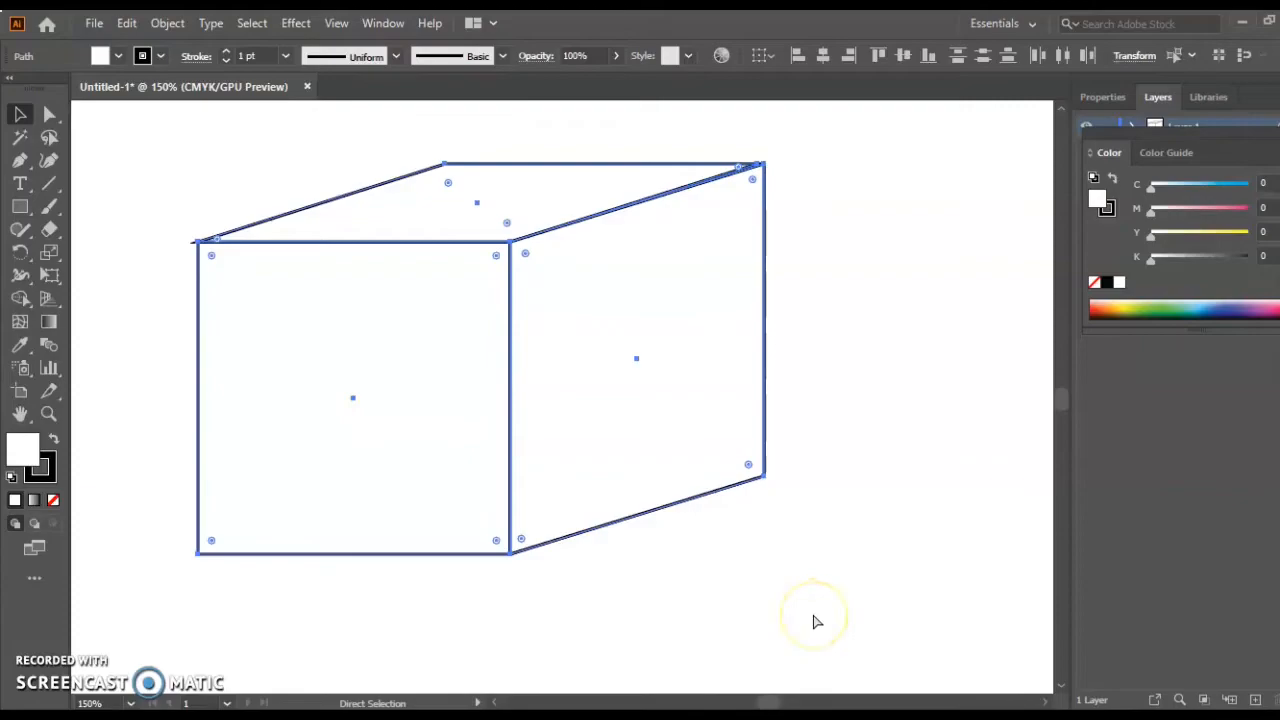
pyautogui.hotkey('ctrl', 'g')
pyautogui.press('v')
pyautogui.click(458, 400)
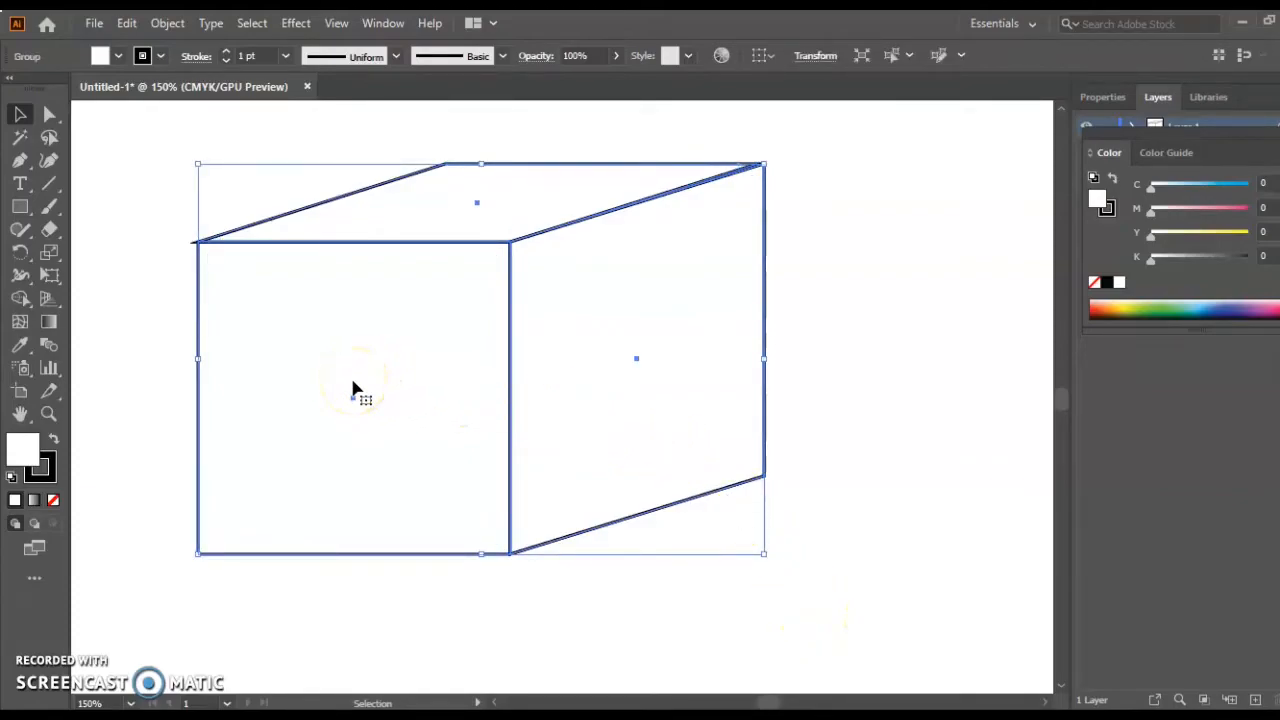
# - Duplicate the grouped box and place the copy below the original, clear of its lower edge
pyautogui.moveTo(357, 388); pyautogui.dragTo(420, 688)
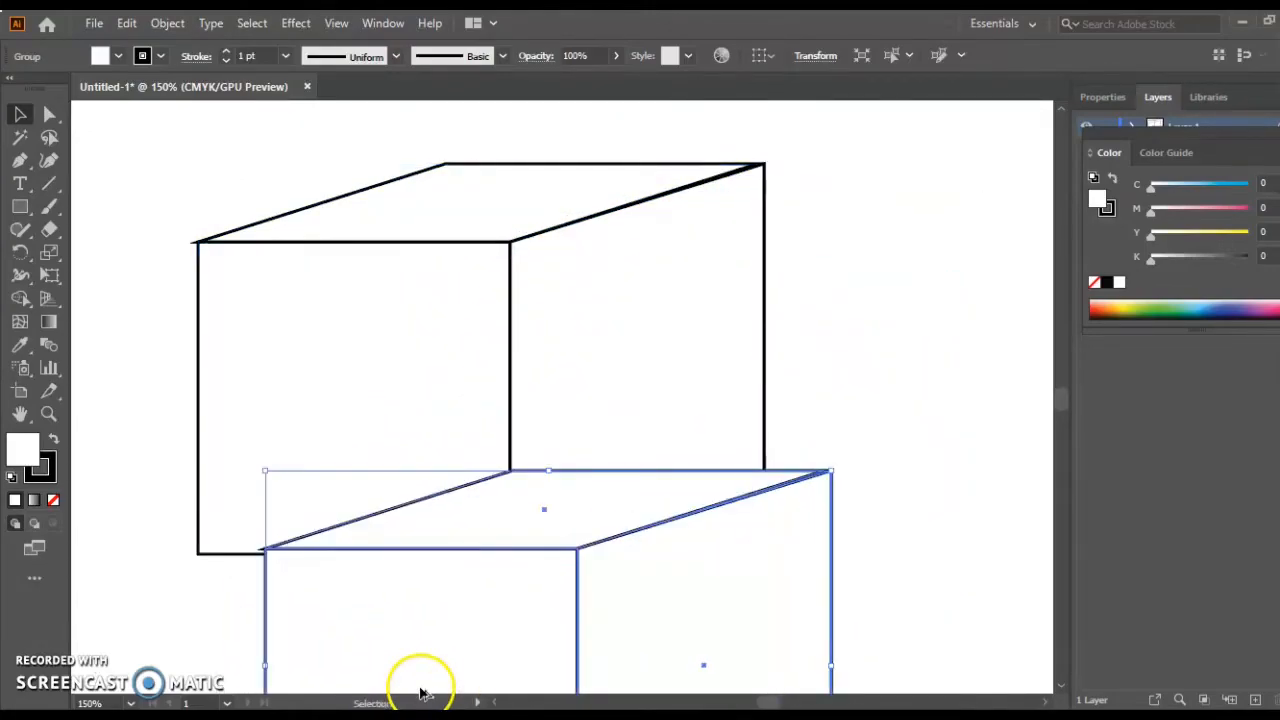
pyautogui.scroll(-3, 686, 471)
pyautogui.scroll(-2, 703, 460)
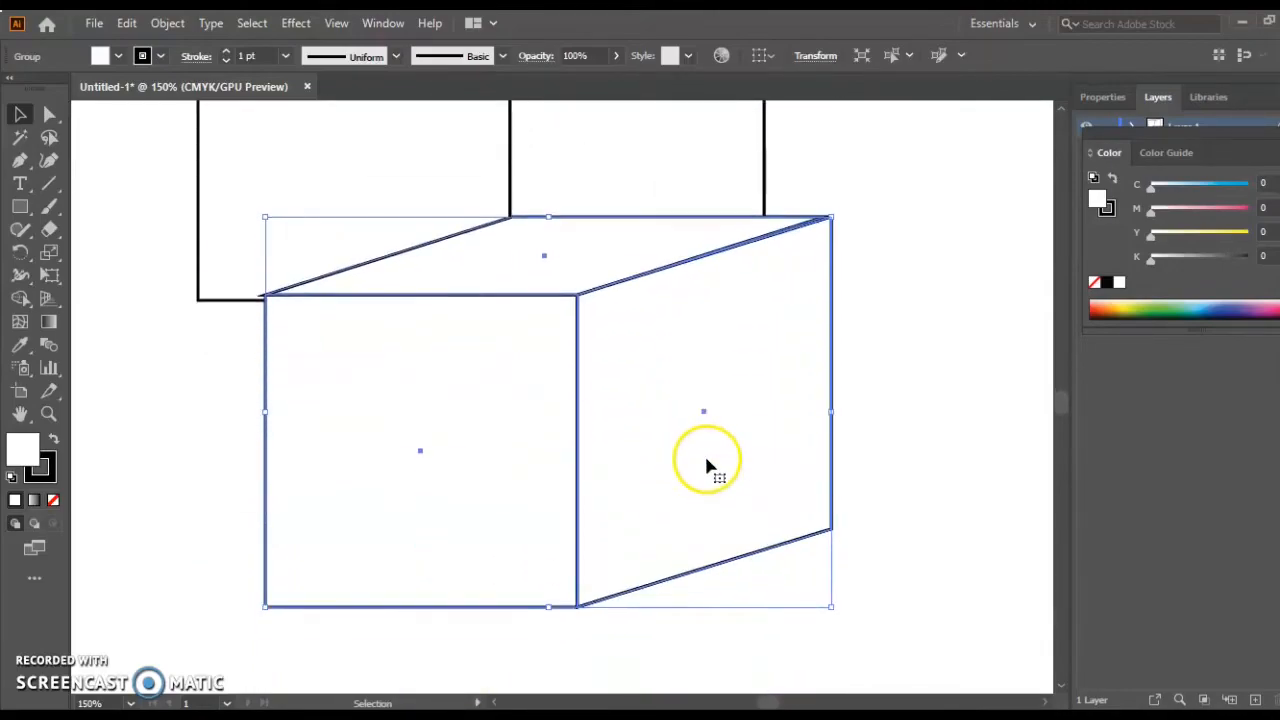
pyautogui.moveTo(567, 437); pyautogui.dragTo(560, 532)
pyautogui.scroll(-2, 560, 530)
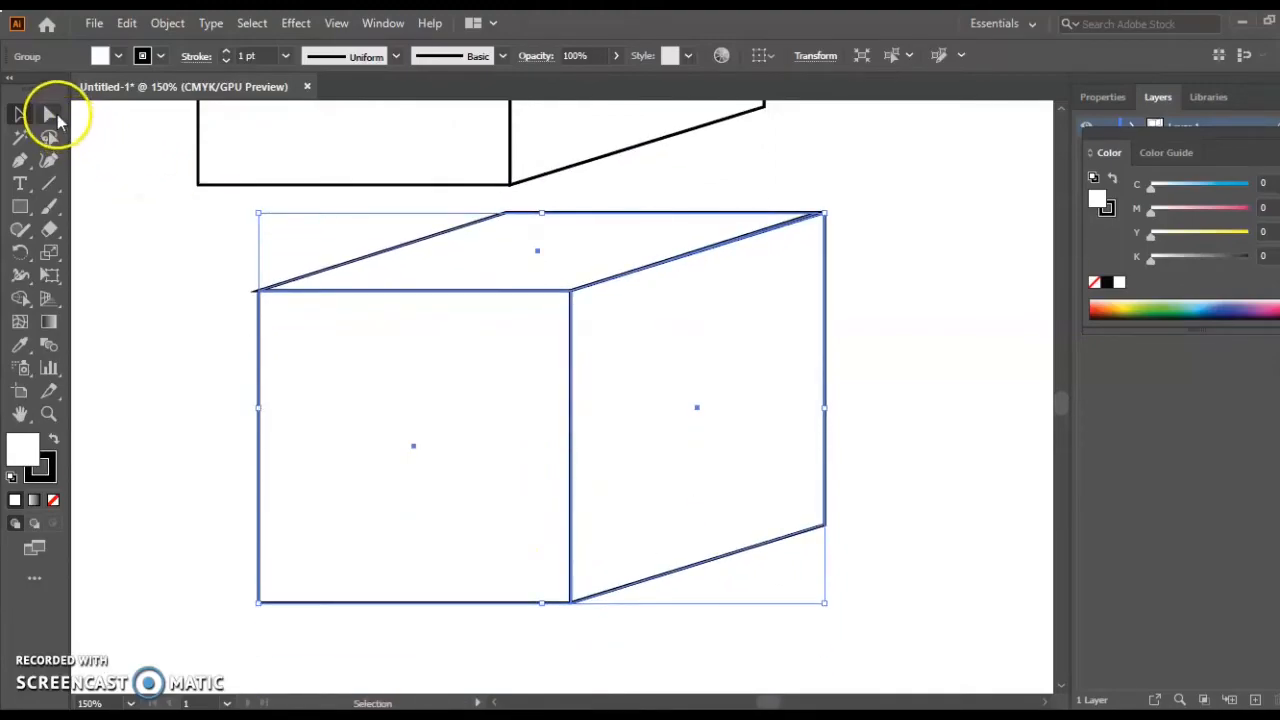
# - Flatten the copied box by directly selecting the bottom anchor points of its front and side faces and moving them up
pyautogui.click(49, 114)
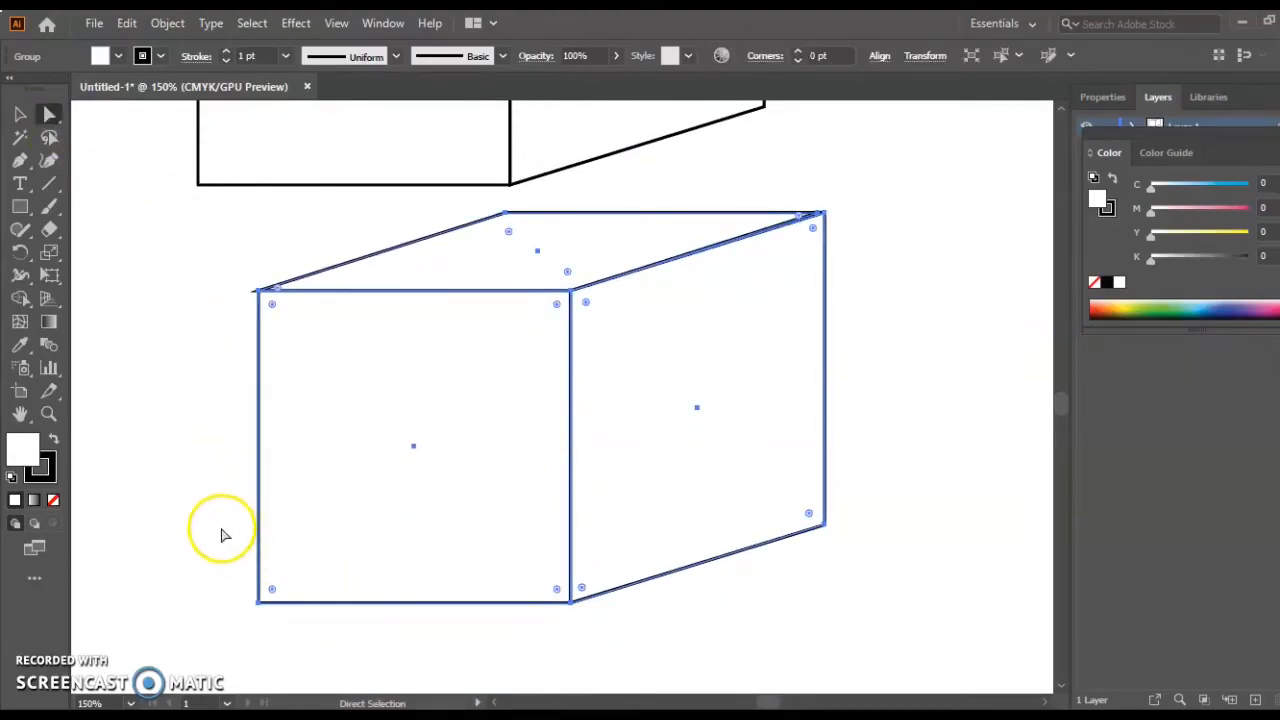
pyautogui.moveTo(220, 526); pyautogui.dragTo(880, 634)
pyautogui.moveTo(210, 489); pyautogui.dragTo(925, 637)
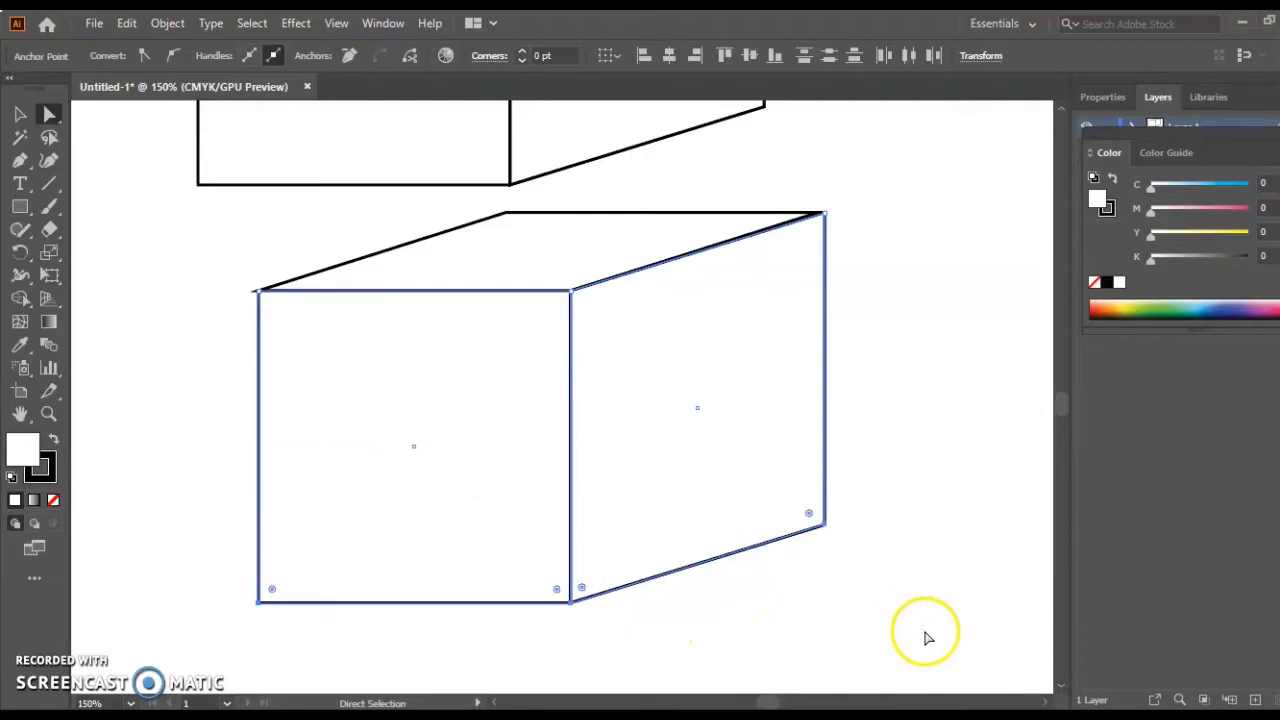
pyautogui.click(570, 601)
pyautogui.moveTo(571, 608); pyautogui.dragTo(568, 375)
pyautogui.scroll(2, 548, 428)
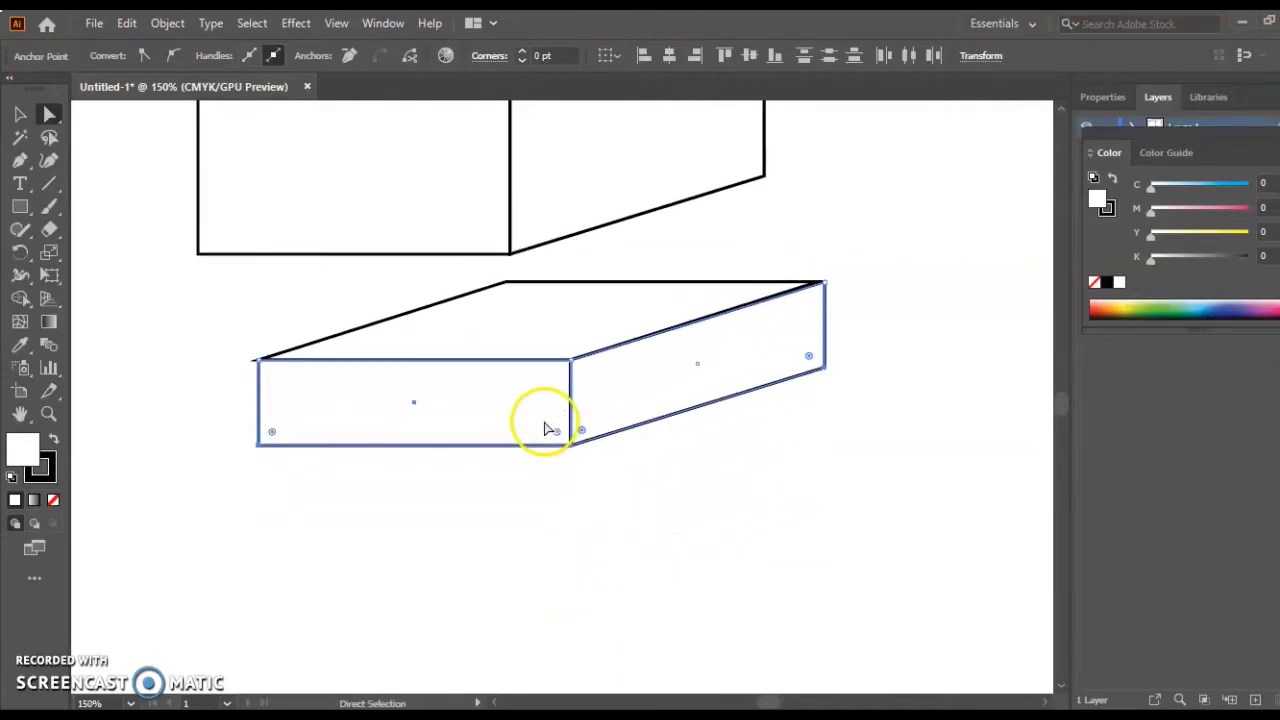
# - Move the whole flattened box slightly farther down from the original box and keep the group selected
pyautogui.scroll(1, 540, 420)
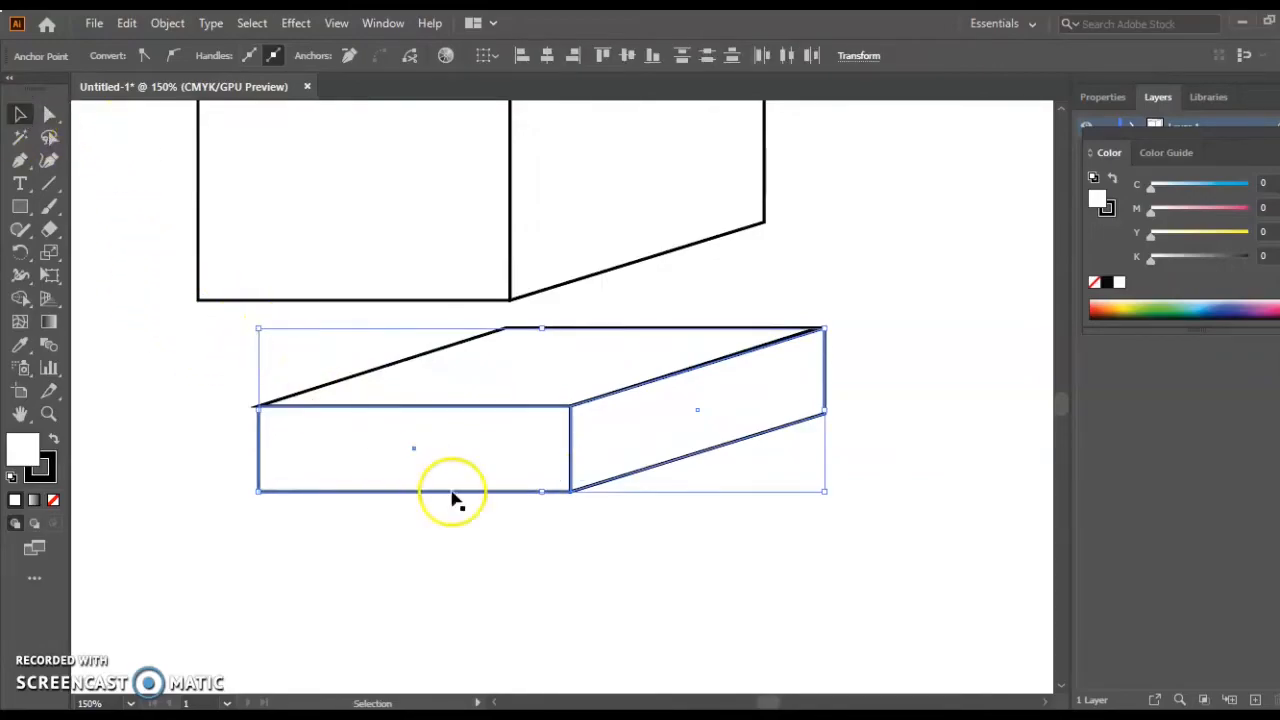
pyautogui.moveTo(563, 426); pyautogui.dragTo(569, 509)
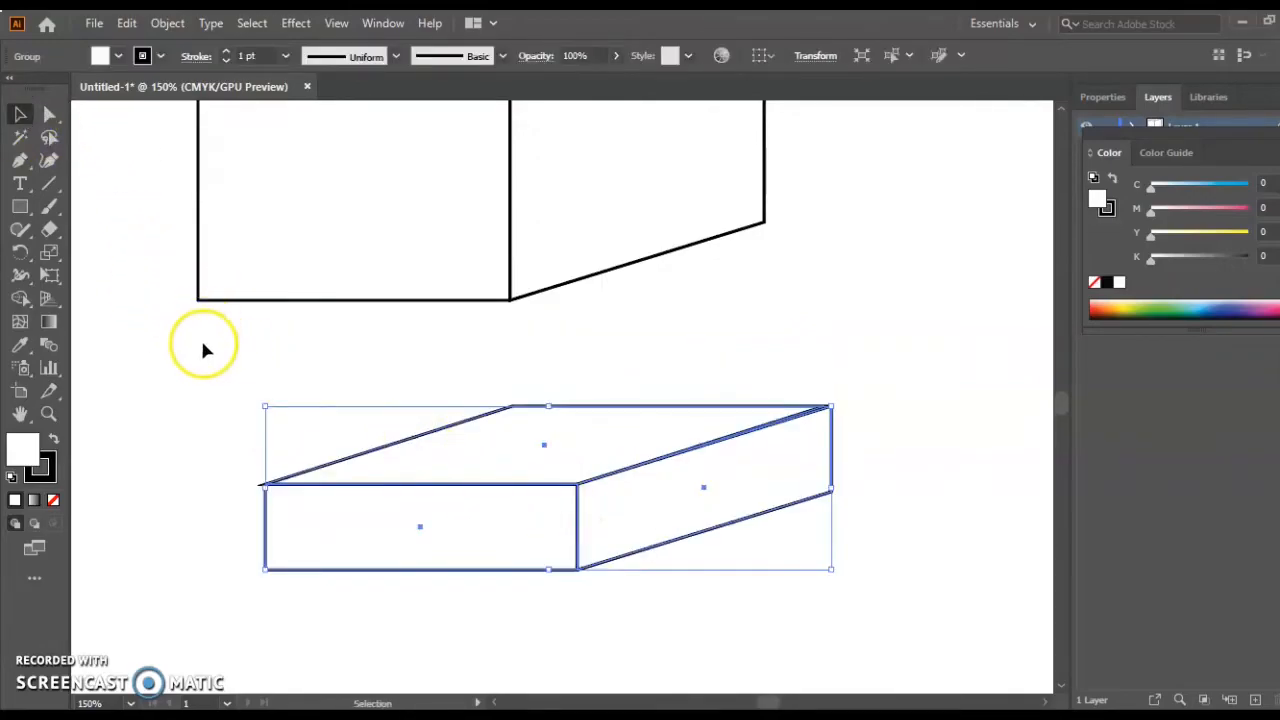
pyautogui.moveTo(197, 366); pyautogui.dragTo(884, 658)
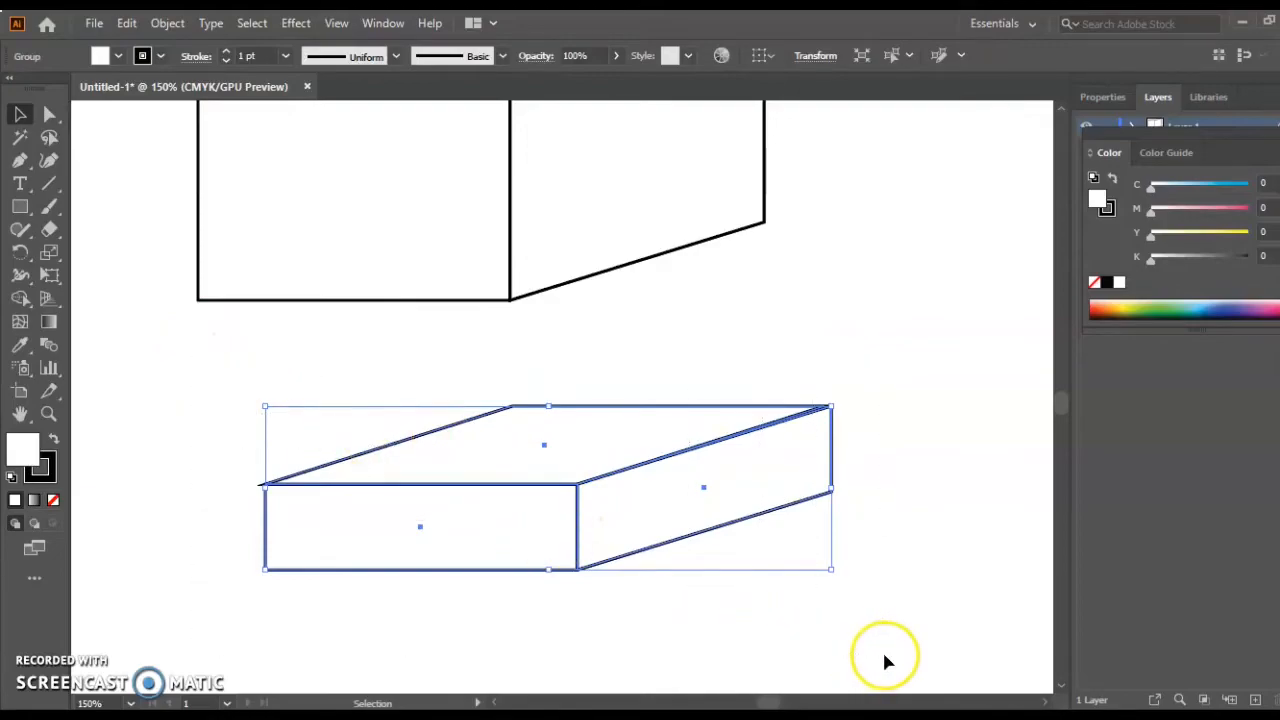
pyautogui.press('ctrl')
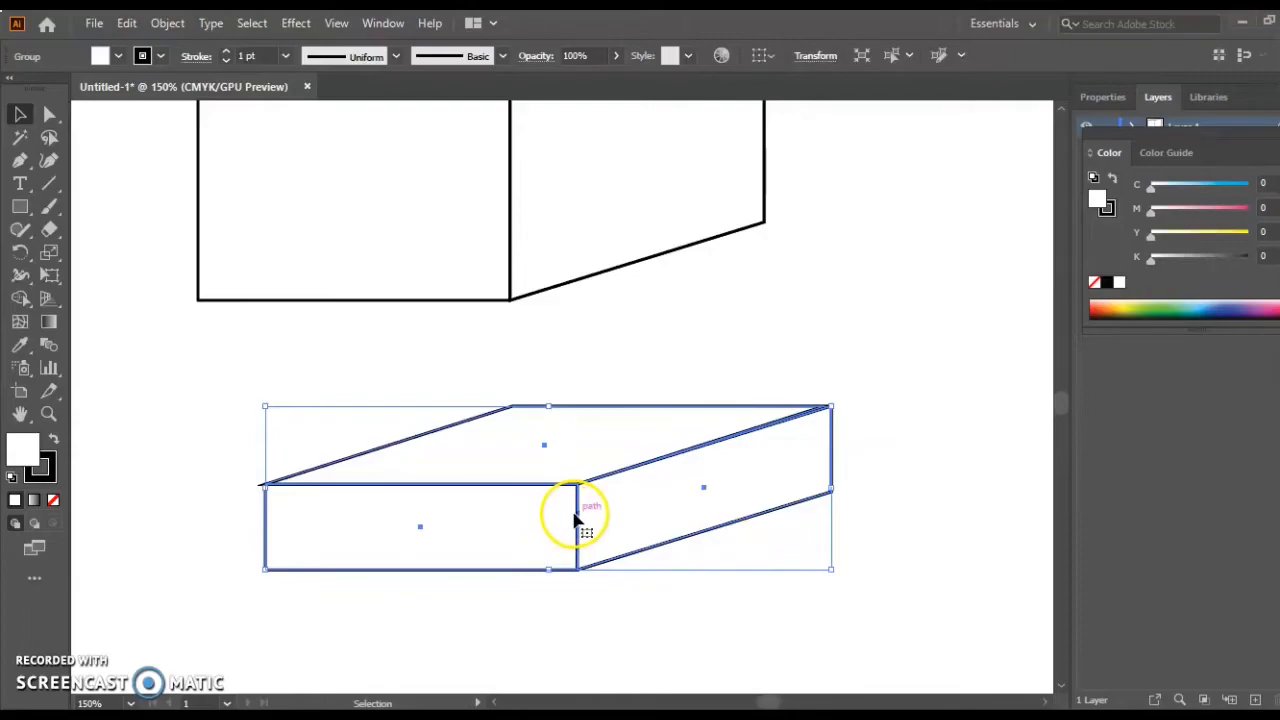
# - Move the flattened box onto the top of the original box as a lid, aligned with its side edges, and deselect it
pyautogui.moveTo(576, 518); pyautogui.dragTo(609, 349)
pyautogui.scroll(3, 606, 360)
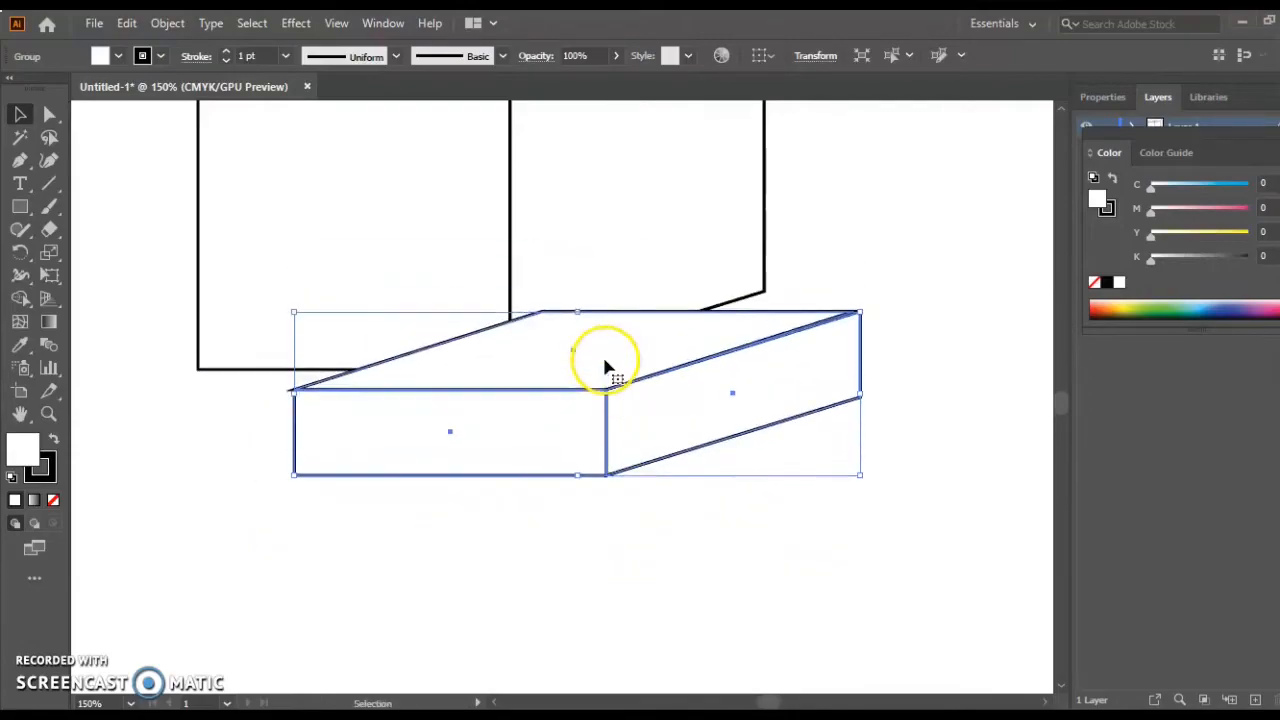
pyautogui.scroll(5, 606, 368)
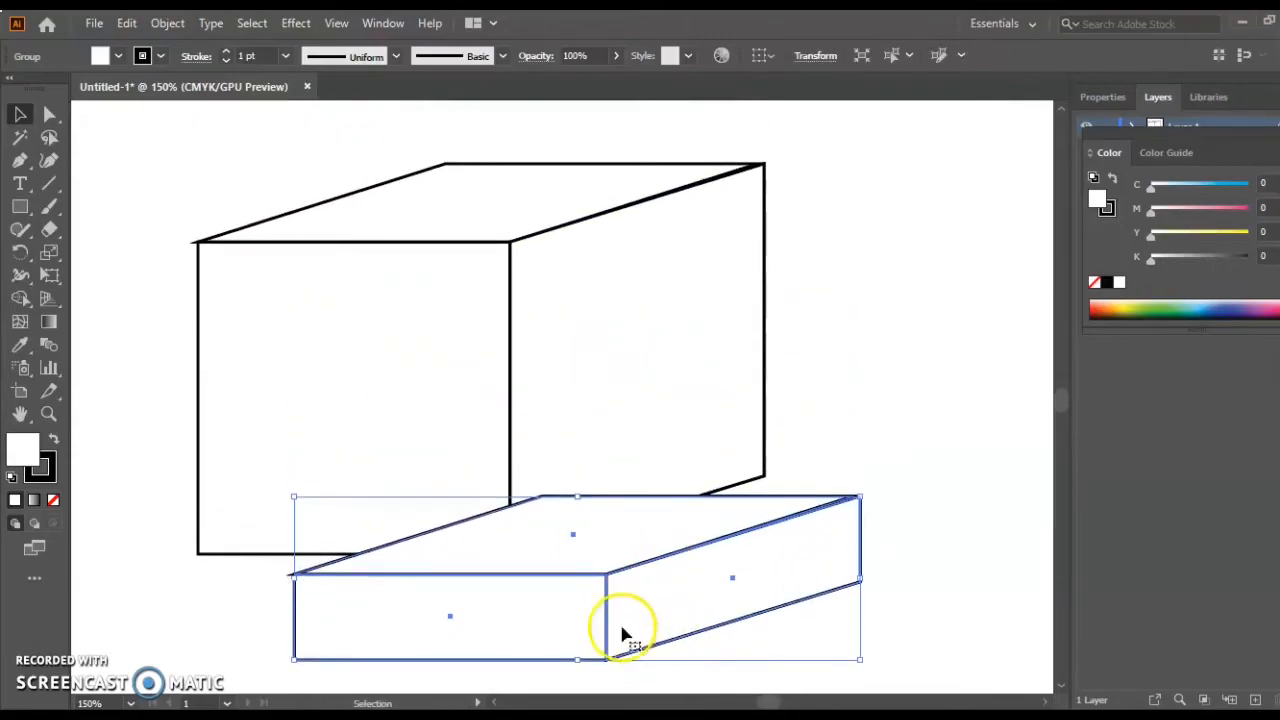
pyautogui.moveTo(620, 627); pyautogui.dragTo(523, 277)
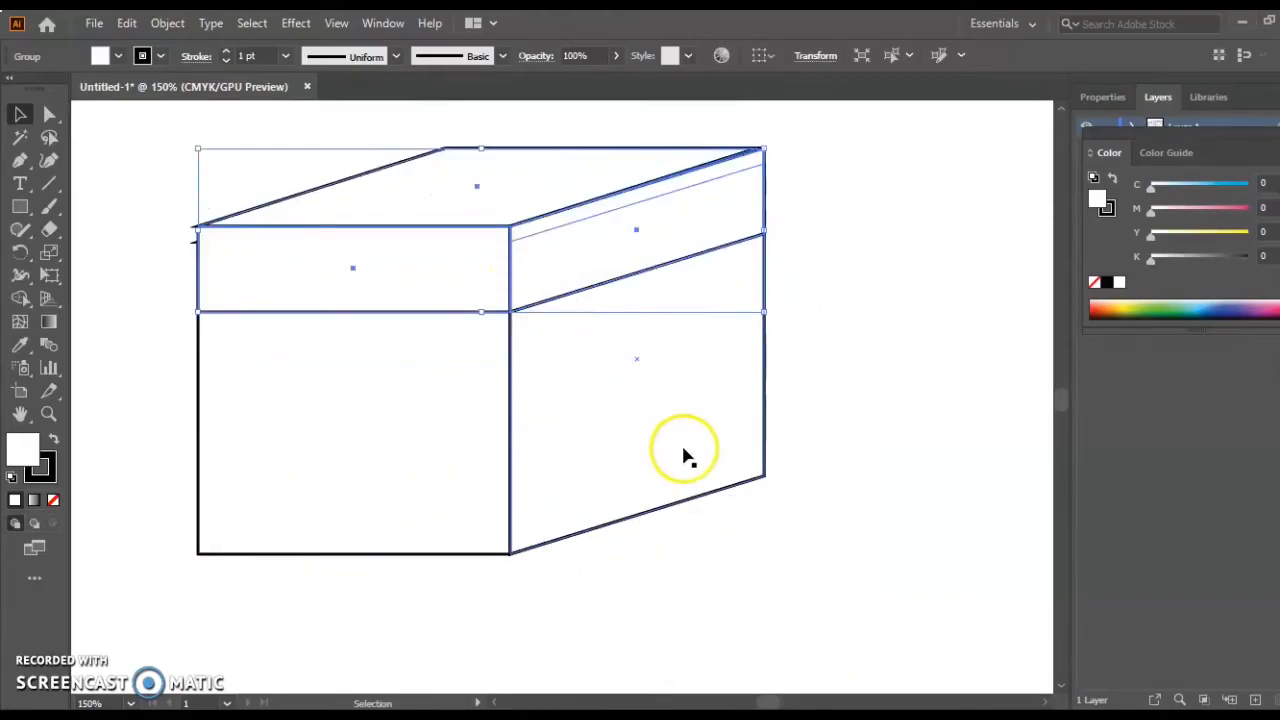
pyautogui.click(887, 414)
pyautogui.scroll(2, 882, 414)
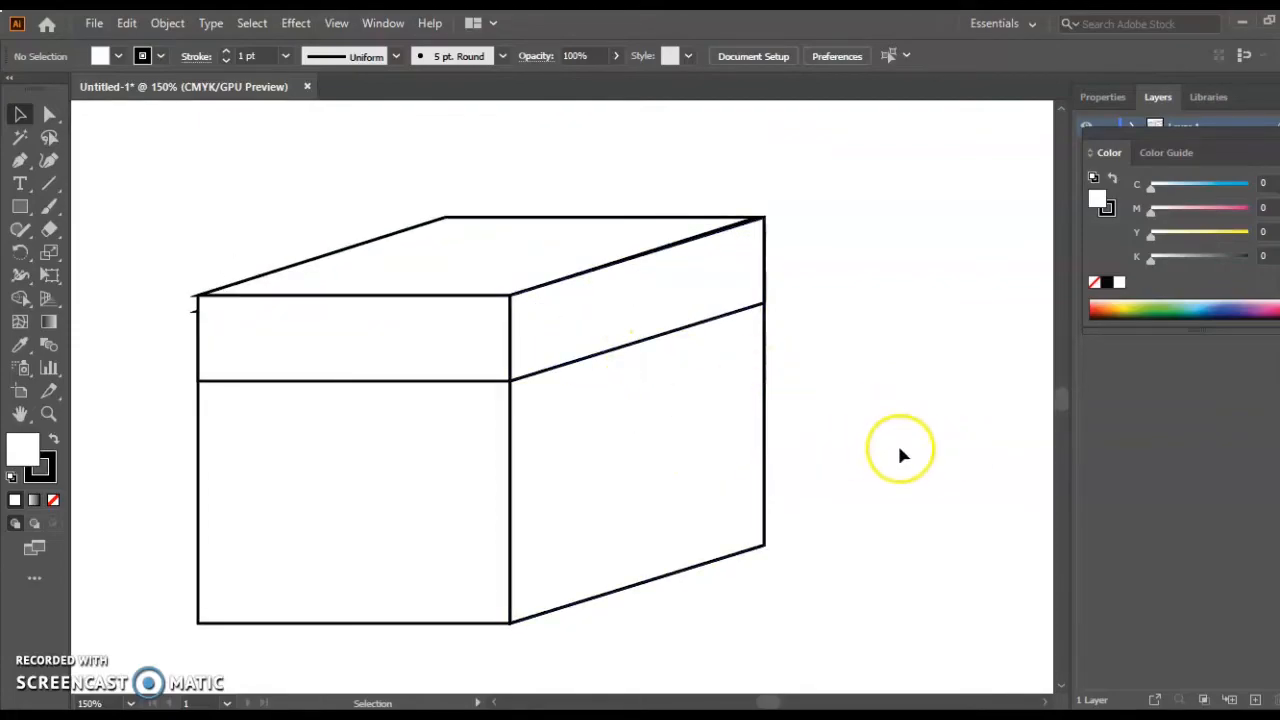
# - Enlarge the lid slightly from its lower-left corner so it overhangs the box's left side, and deselect it
pyautogui.click(535, 349)
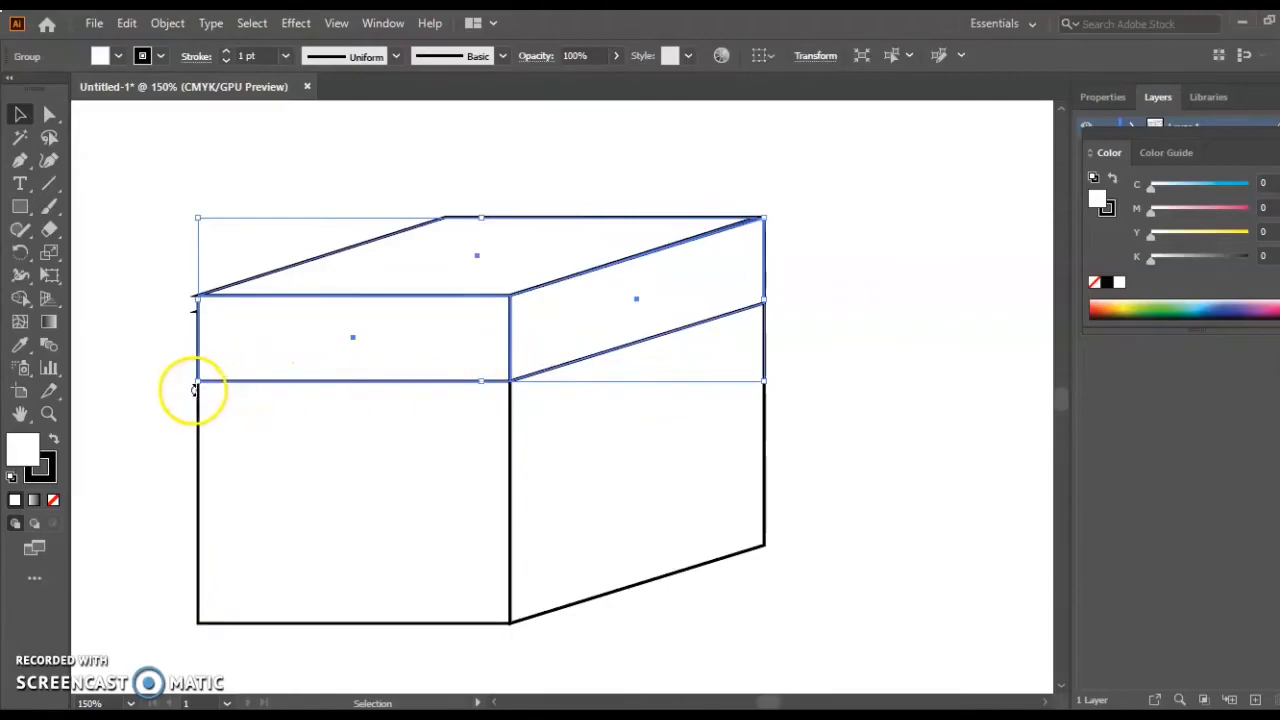
pyautogui.moveTo(194, 388); pyautogui.dragTo(187, 385)
pyautogui.click(914, 412)
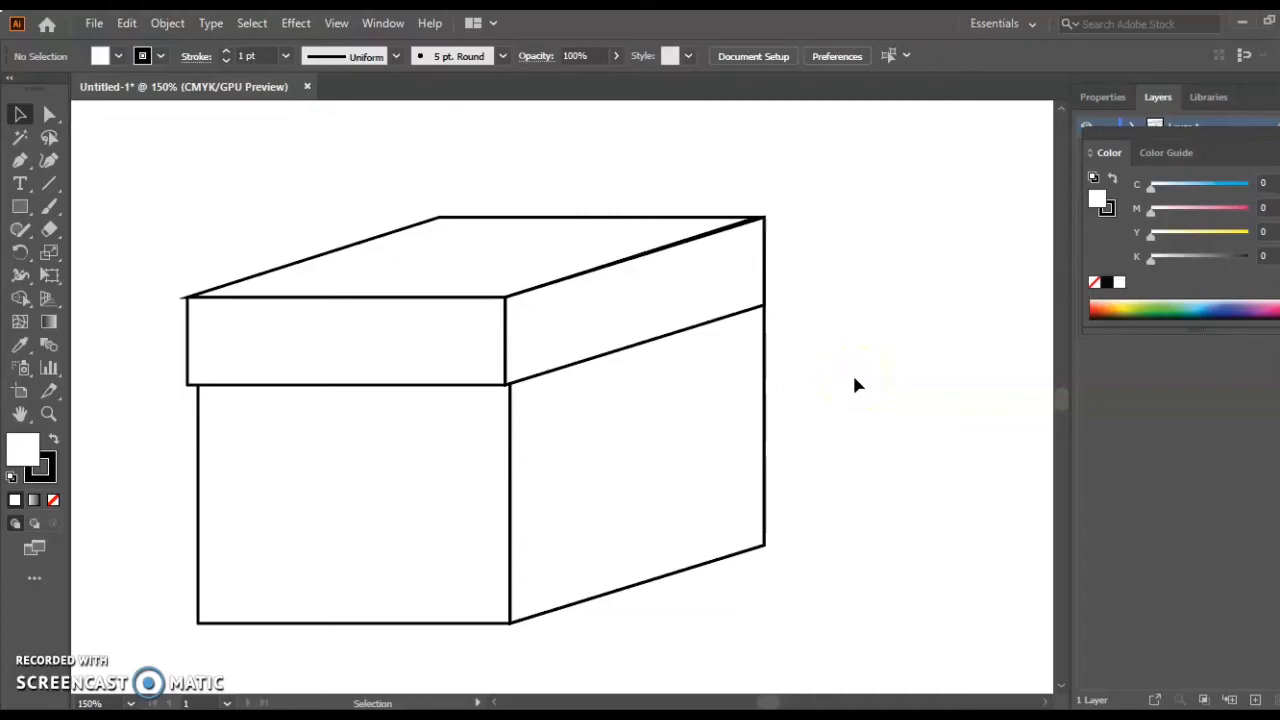
# - Nudge the lid slightly to the right so it overhangs the box on both sides, and deselect it
pyautogui.click(506, 334)
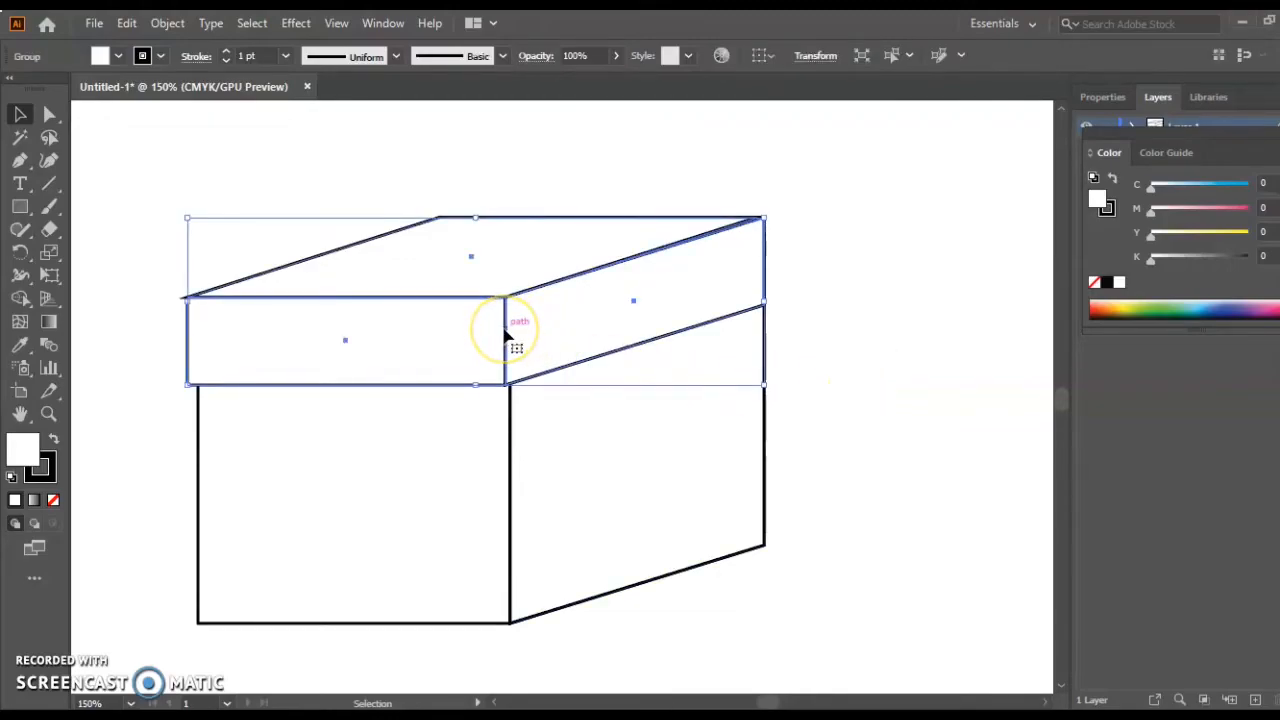
pyautogui.press('Right')
pyautogui.press('Right')
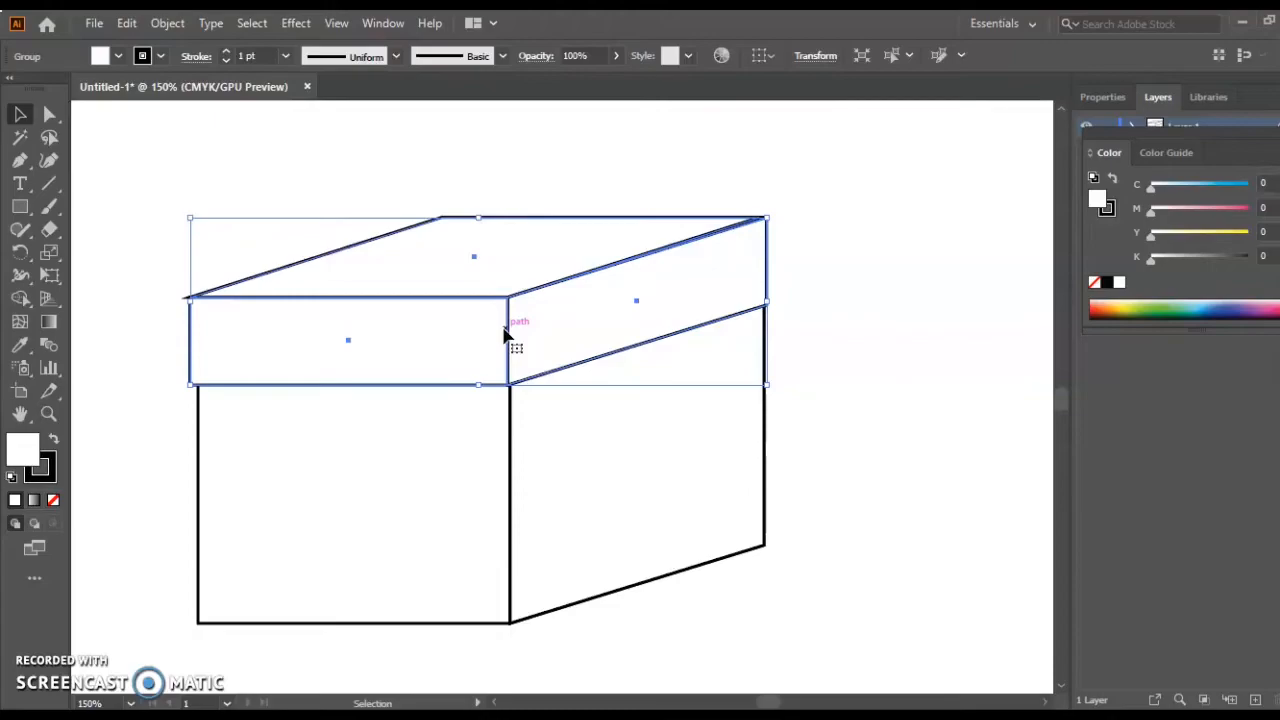
pyautogui.click(851, 426)
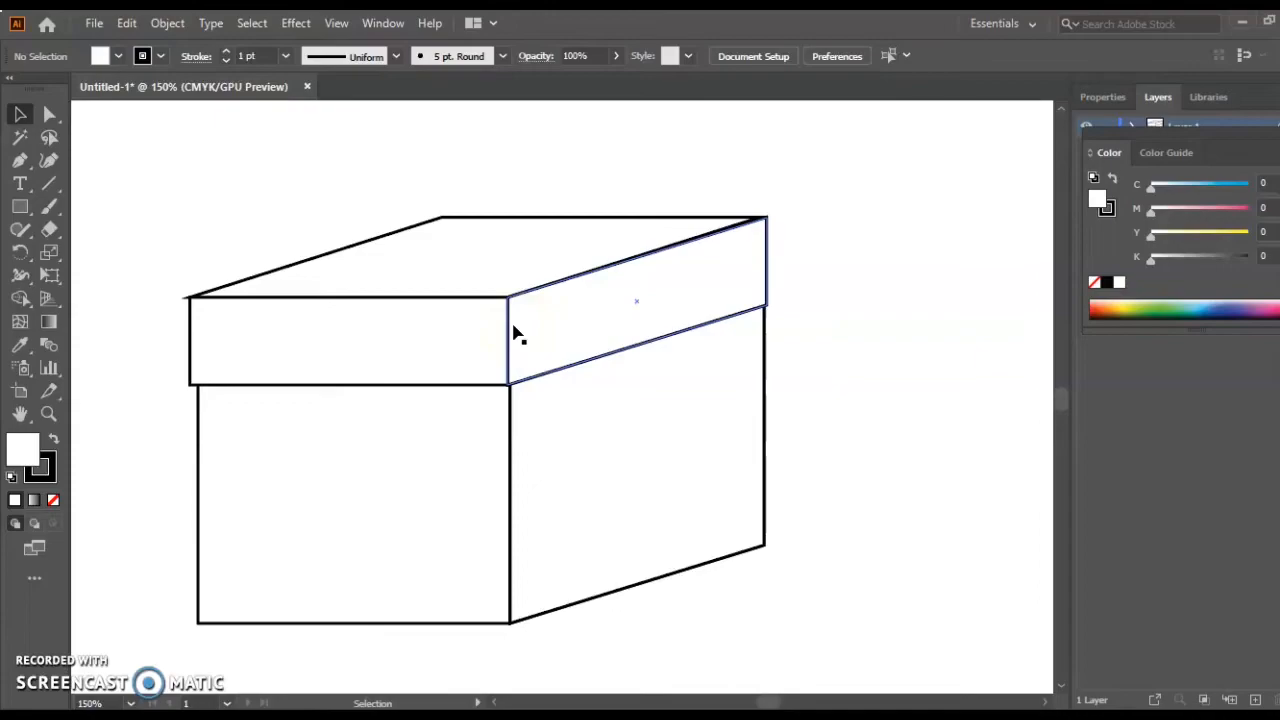
# - Examine the window display options for the Control bar and the Advanced and Basic toolbars without changing them
pyautogui.scroll(2, 557, 306)
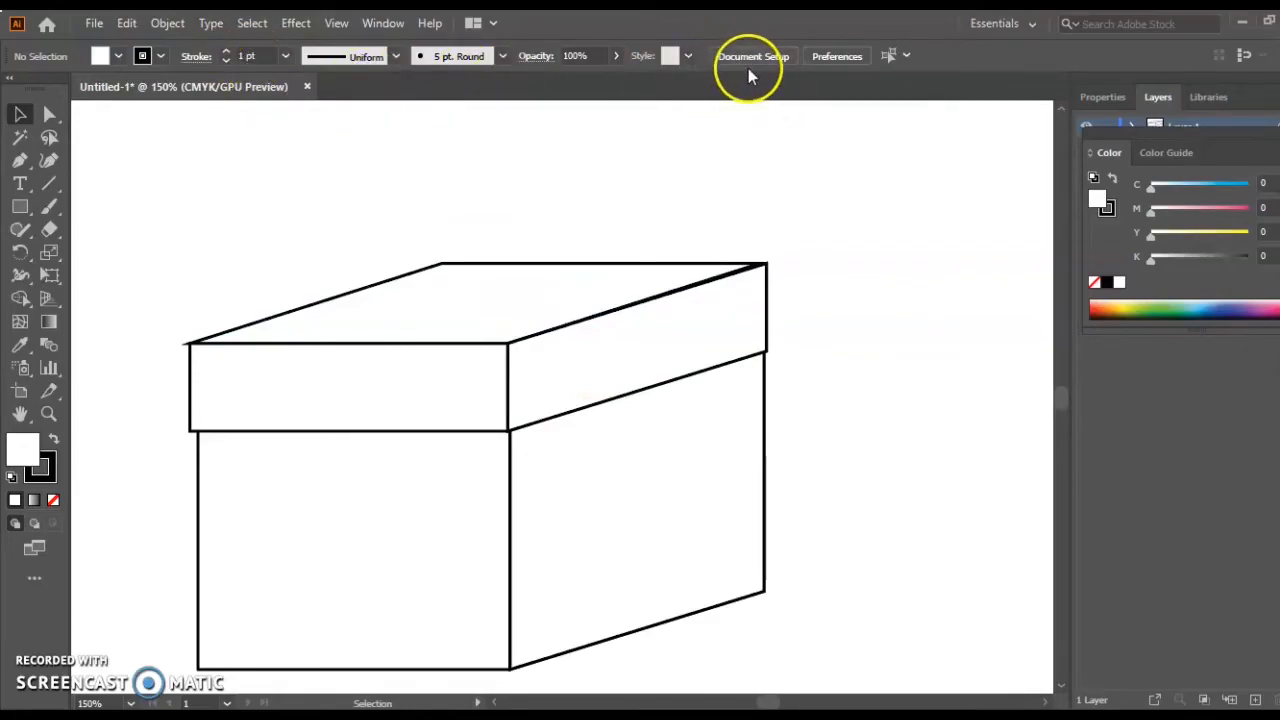
pyautogui.scroll(-2, 418, 225)
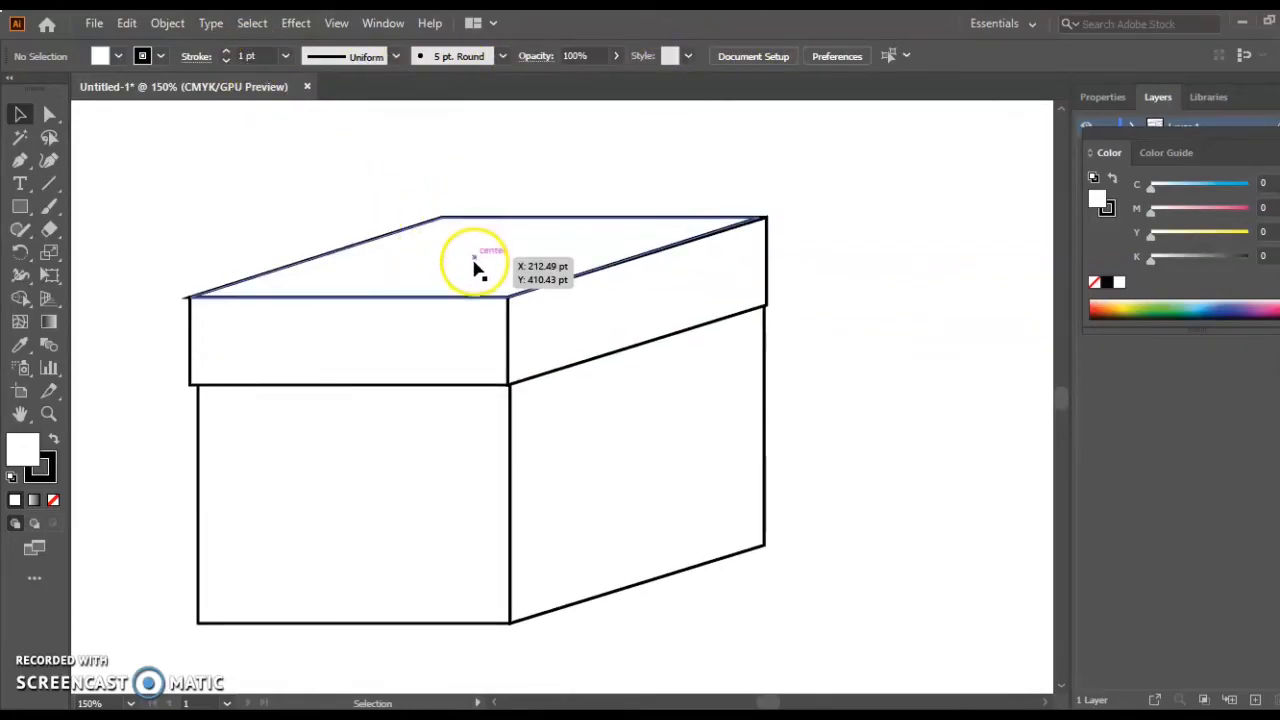
pyautogui.scroll(-1, 474, 266)
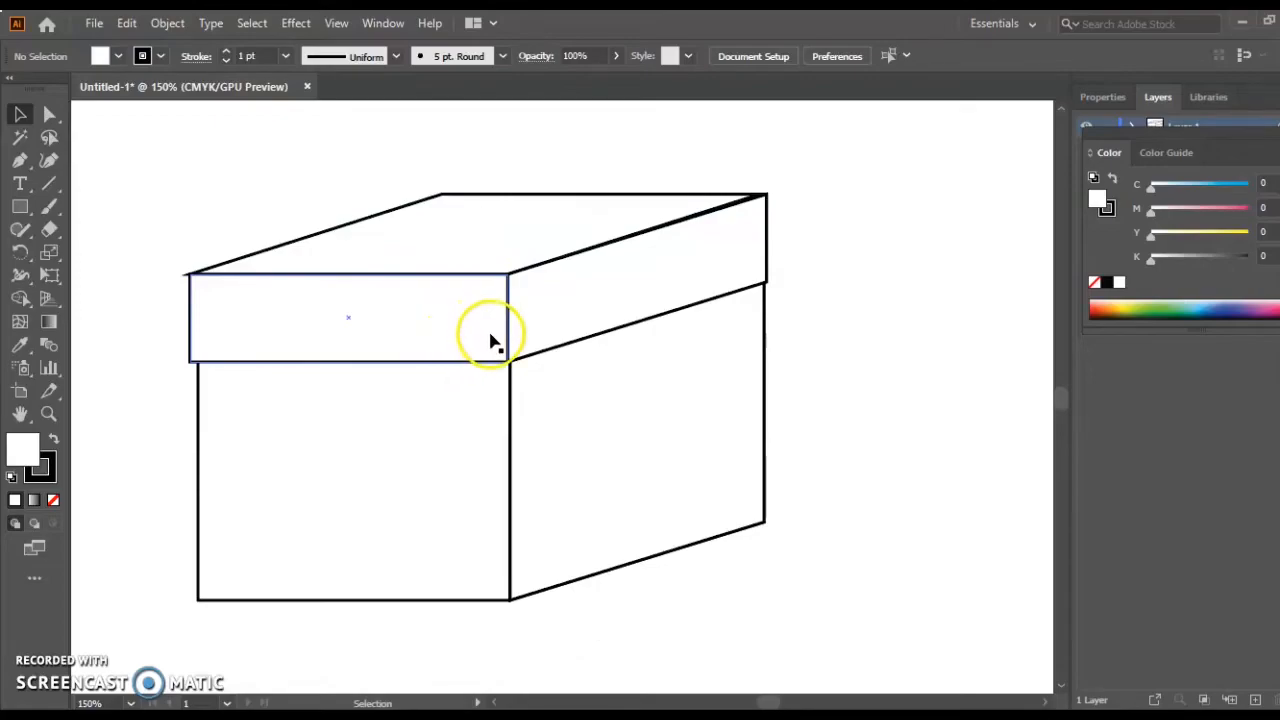
pyautogui.scroll(5, 489, 340)
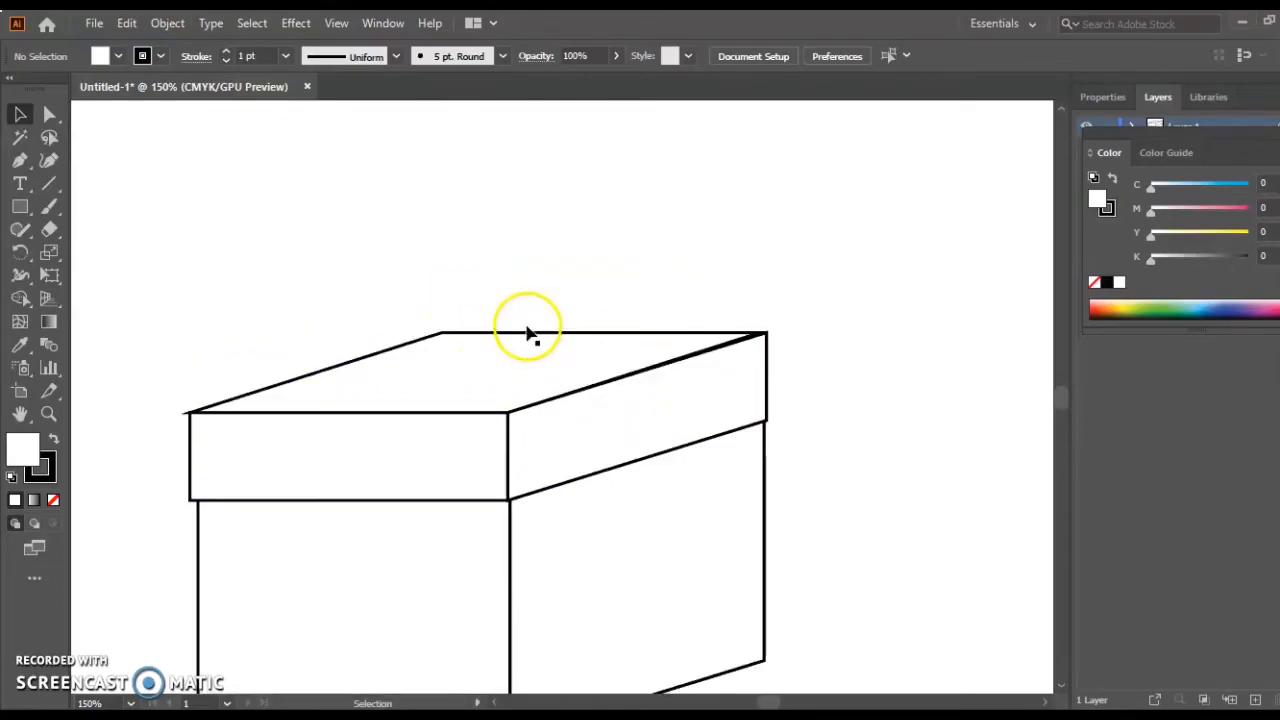
pyautogui.click(398, 25)
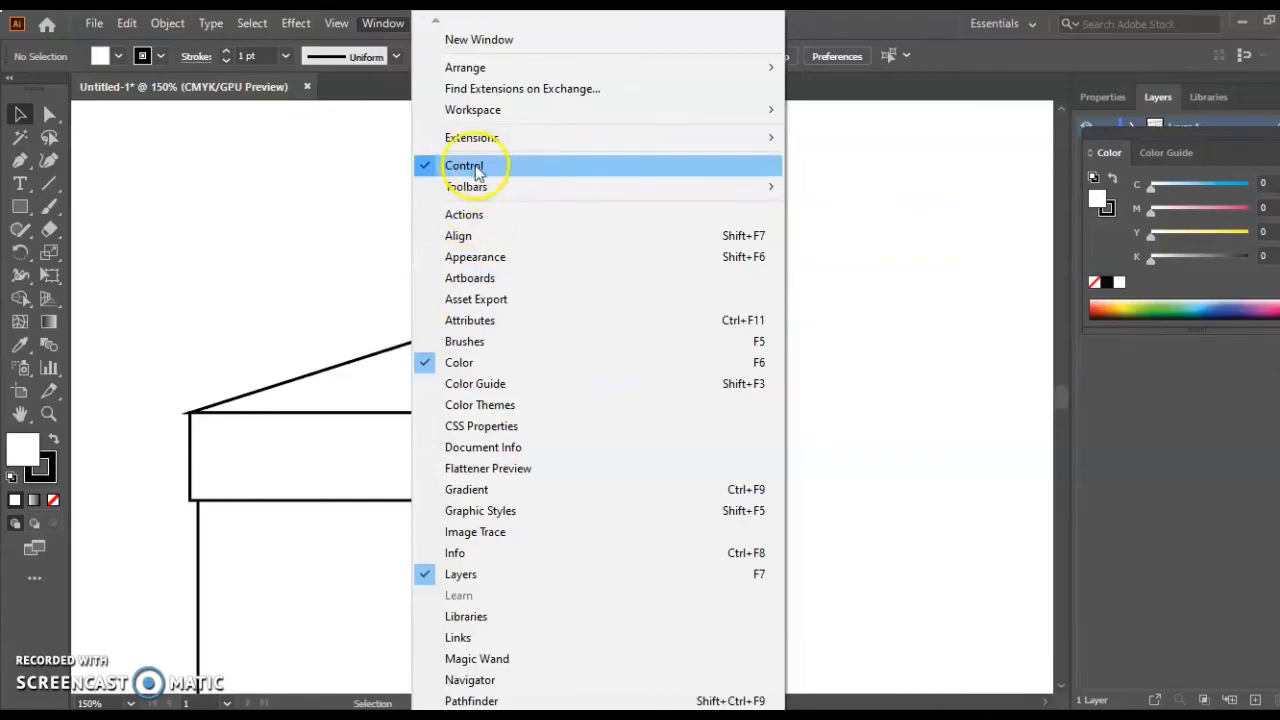
pyautogui.moveTo(483, 186)
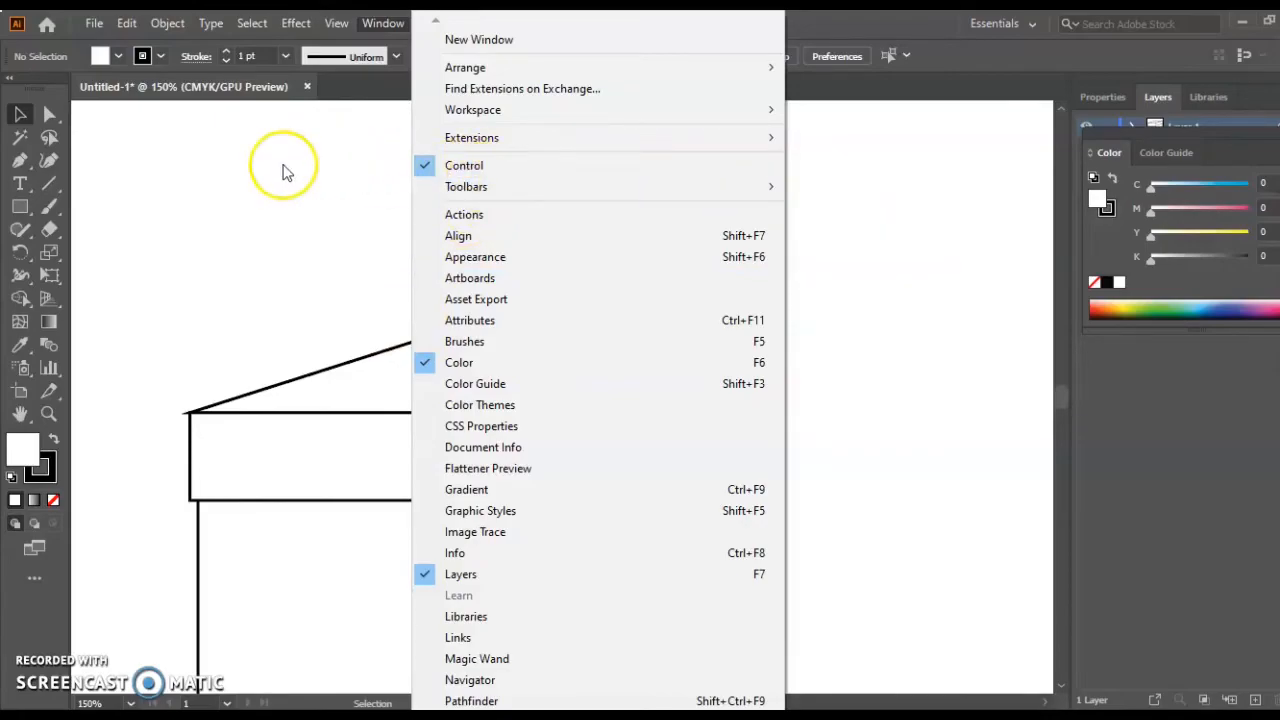
pyautogui.click(286, 166)
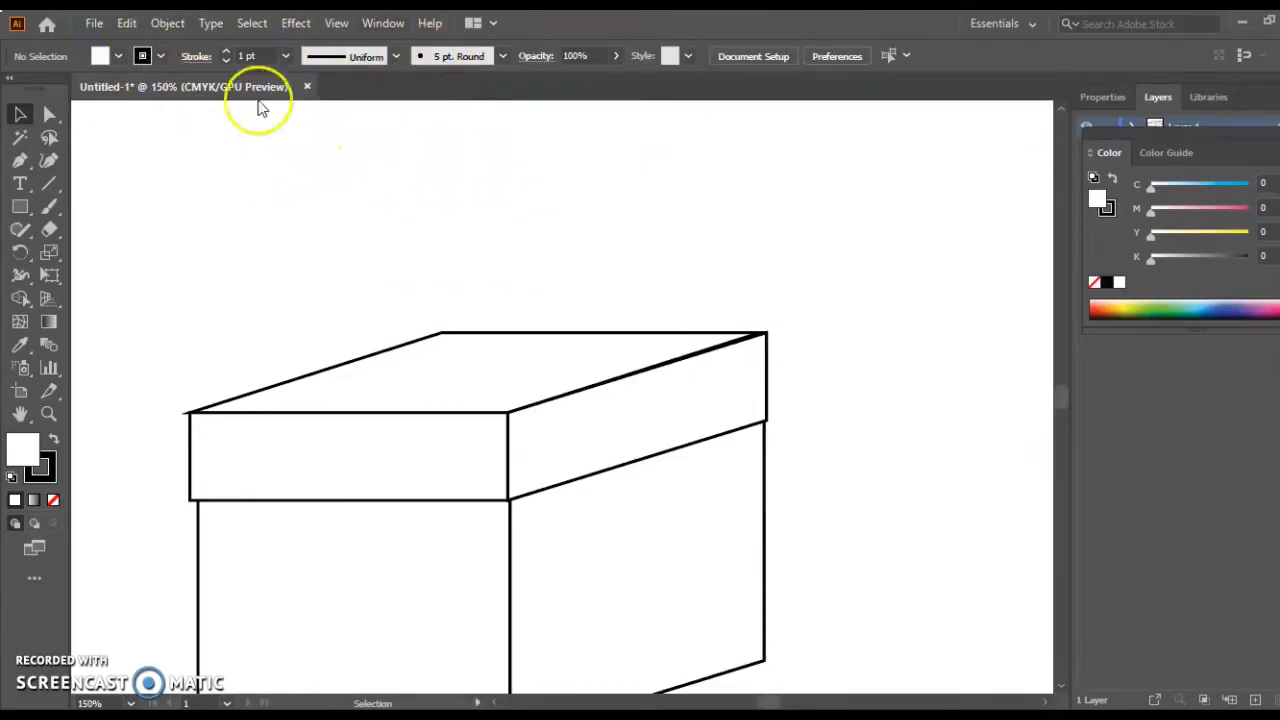
pyautogui.click(392, 25)
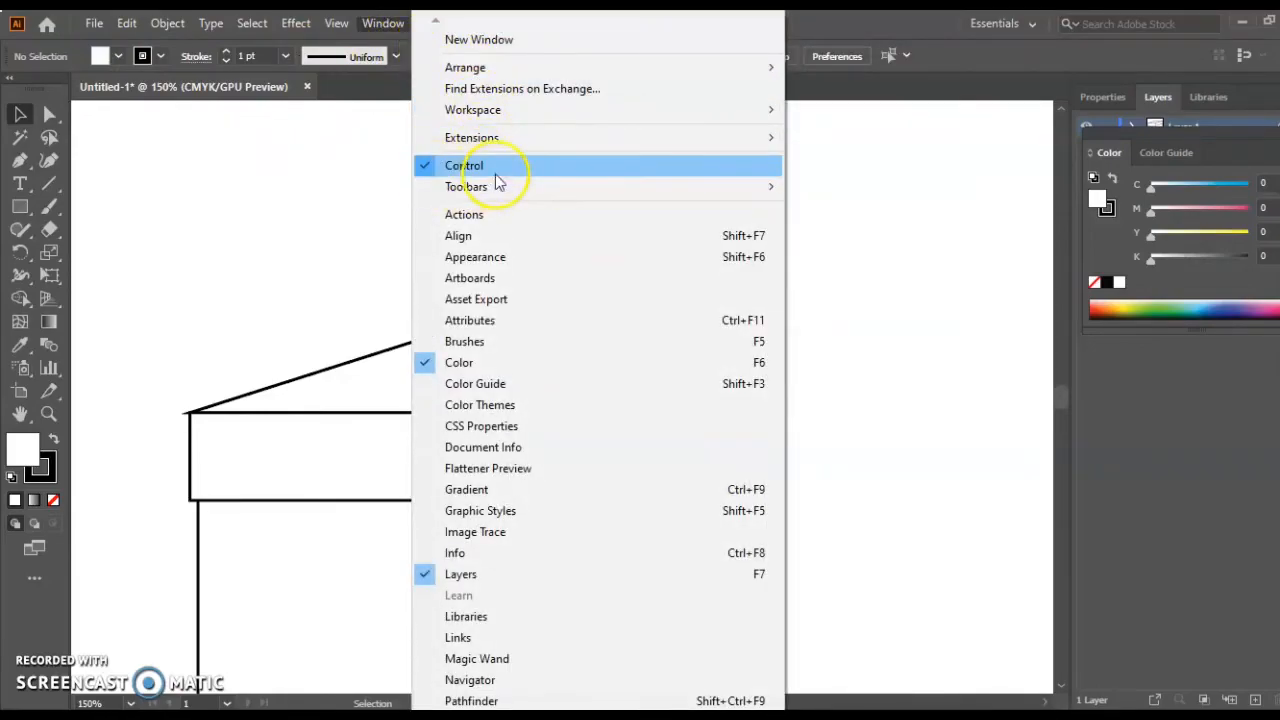
pyautogui.moveTo(528, 192)
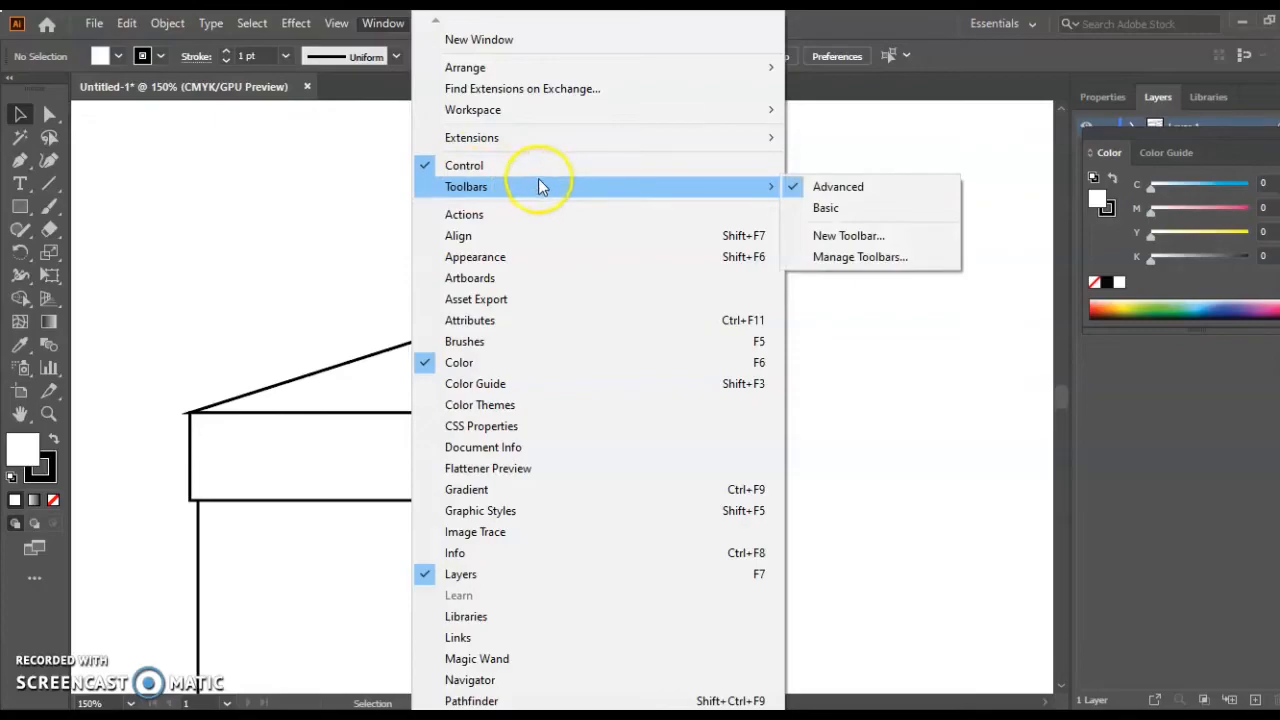
pyautogui.click(251, 158)
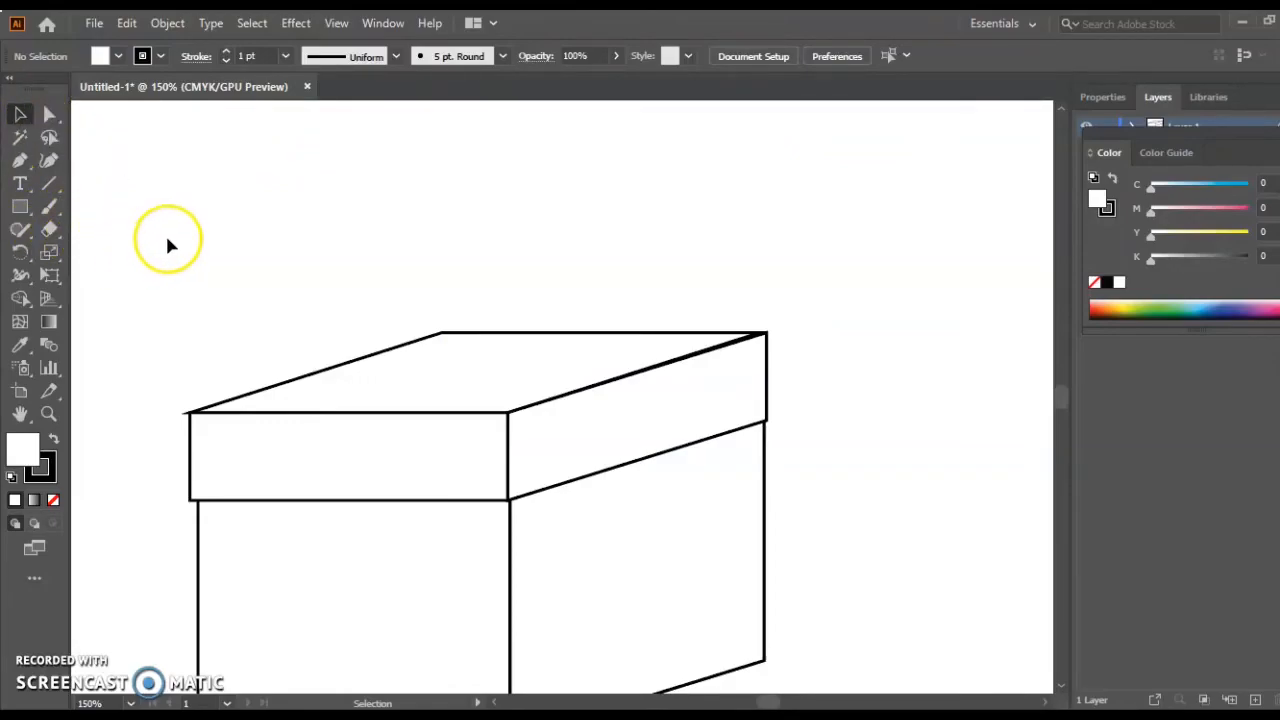
pyautogui.press('l')
pyautogui.scroll(-3, 171, 288)
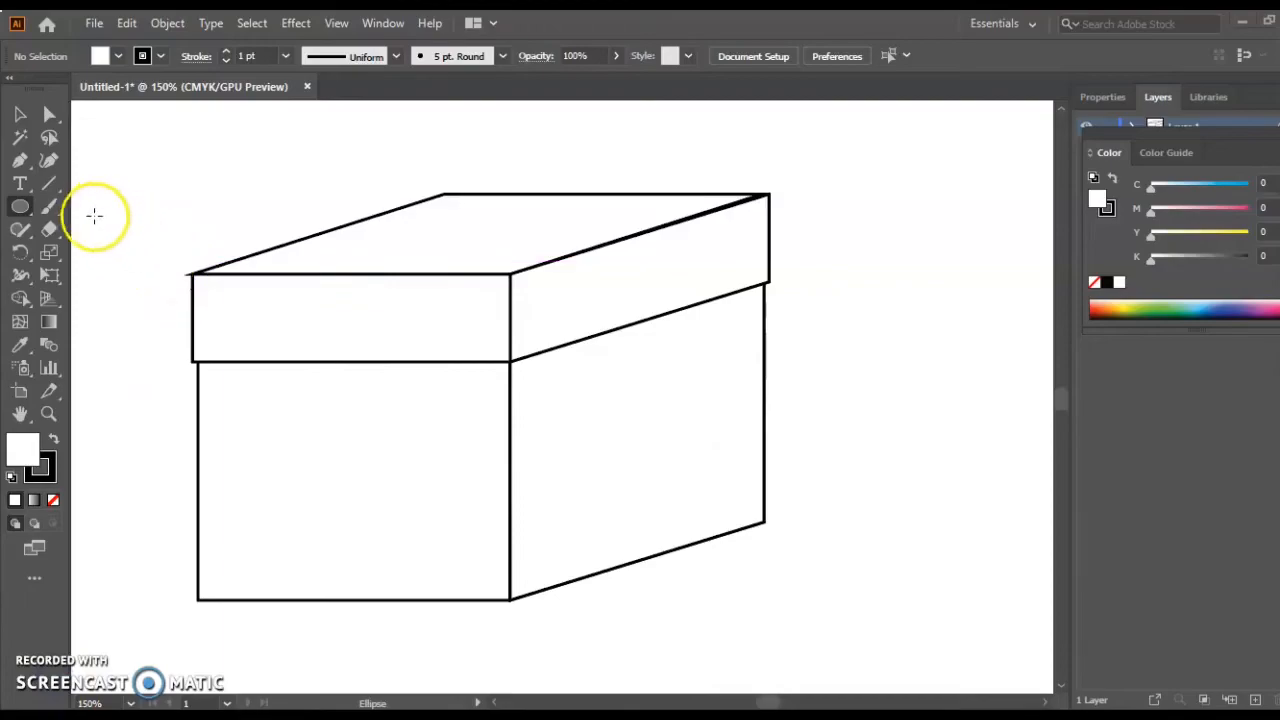
pyautogui.click(22, 208)
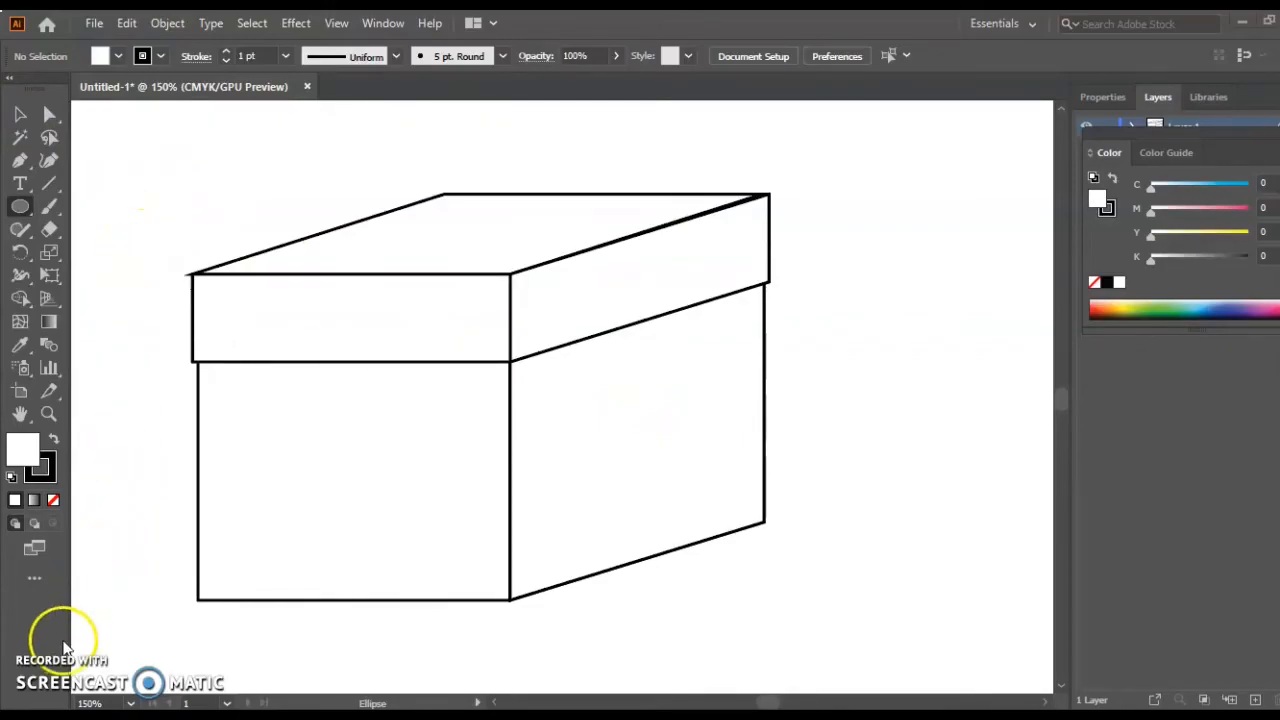
# - Select the grouped lower box beneath the lid with the Selection tool
pyautogui.press('v')
pyautogui.click(640, 534)
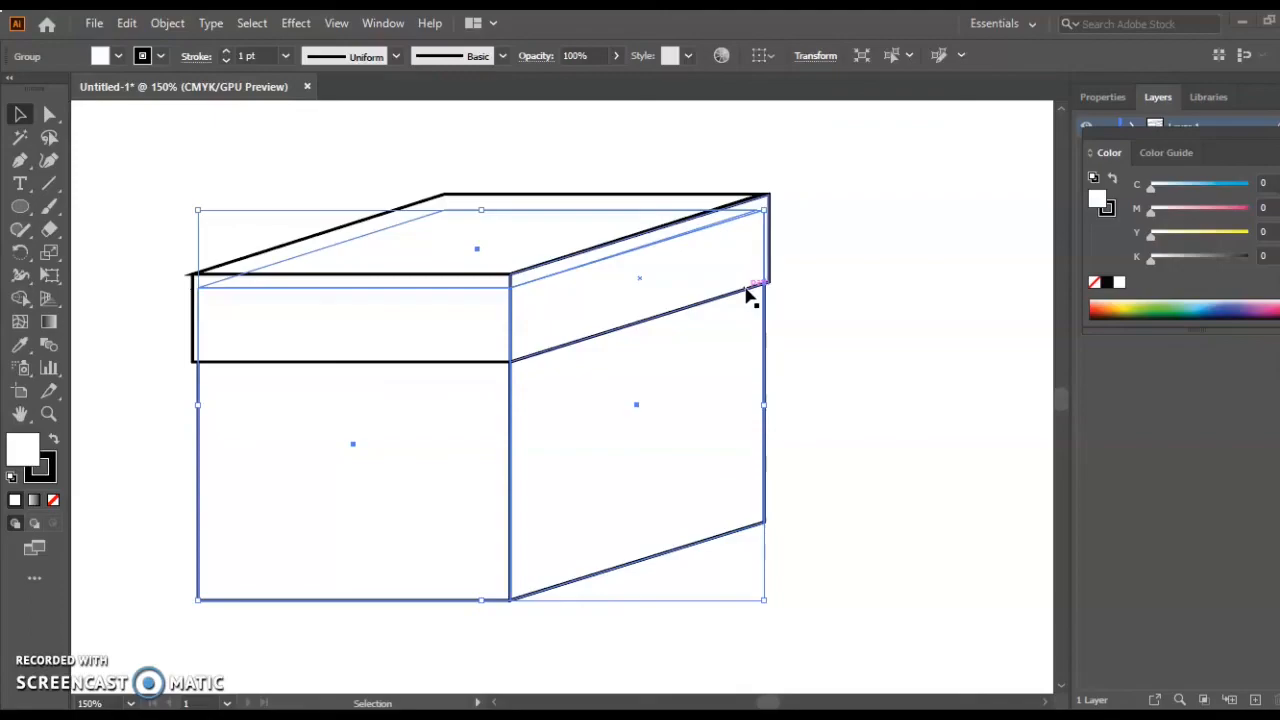
pyautogui.click(351, 491)
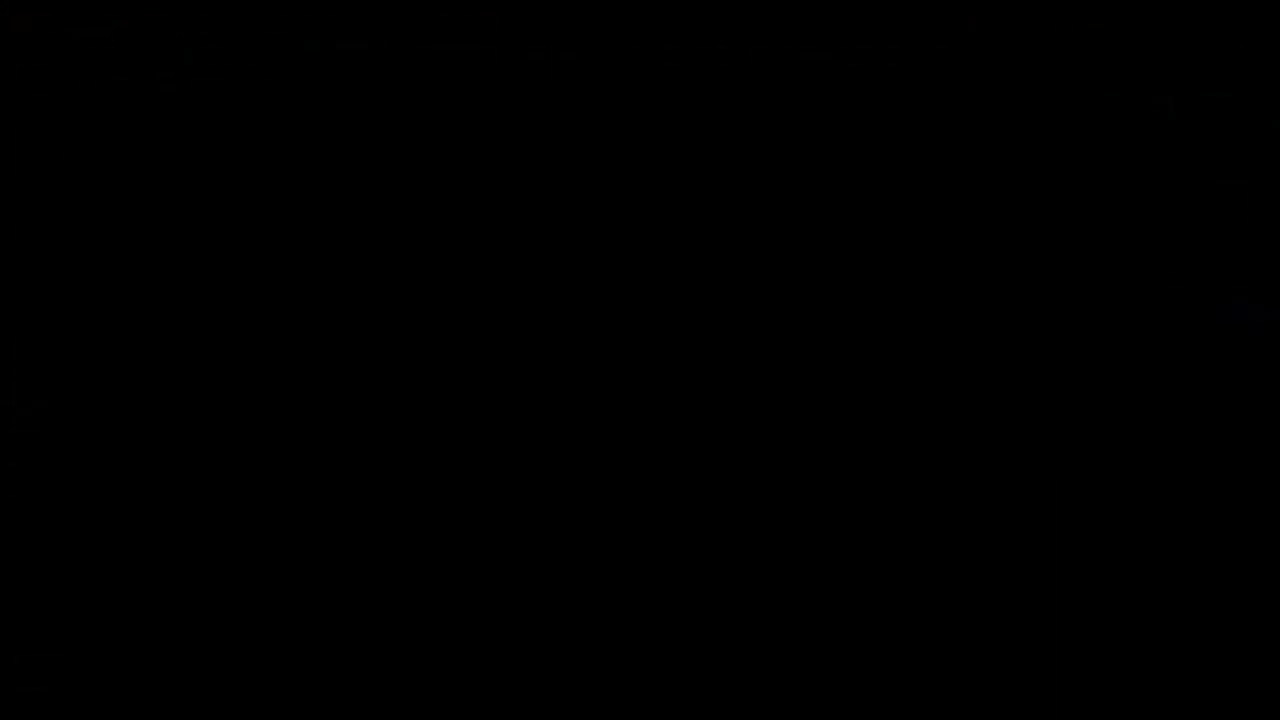